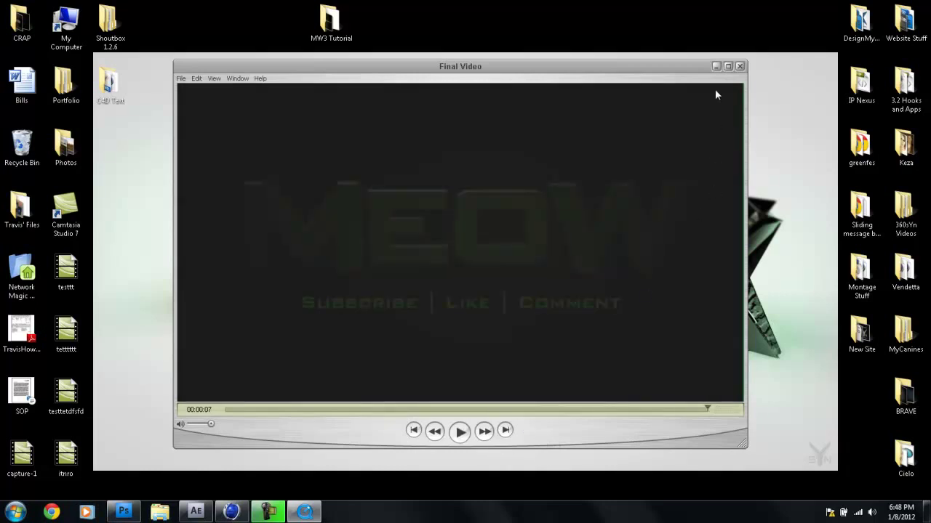
# Step: Switch to Cinema 4D and set the render output to the HDV/HDTV 720 29.97 film/video preset
pyautogui.click(716, 67)
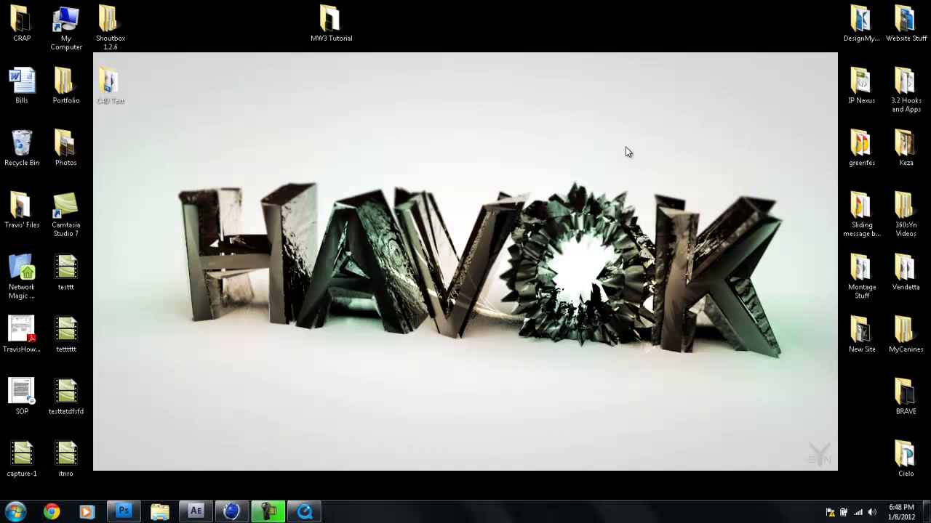
pyautogui.click(234, 514)
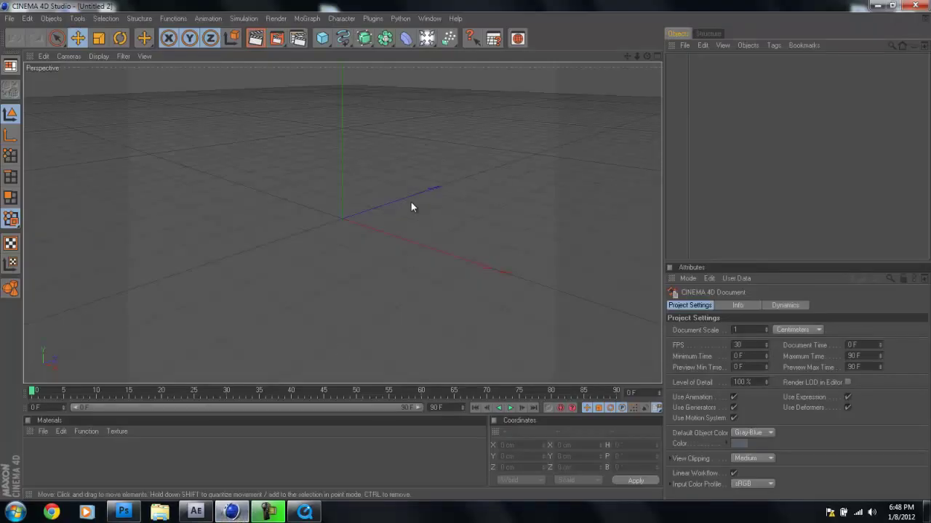
pyautogui.click(298, 38)
pyautogui.click(114, 44)
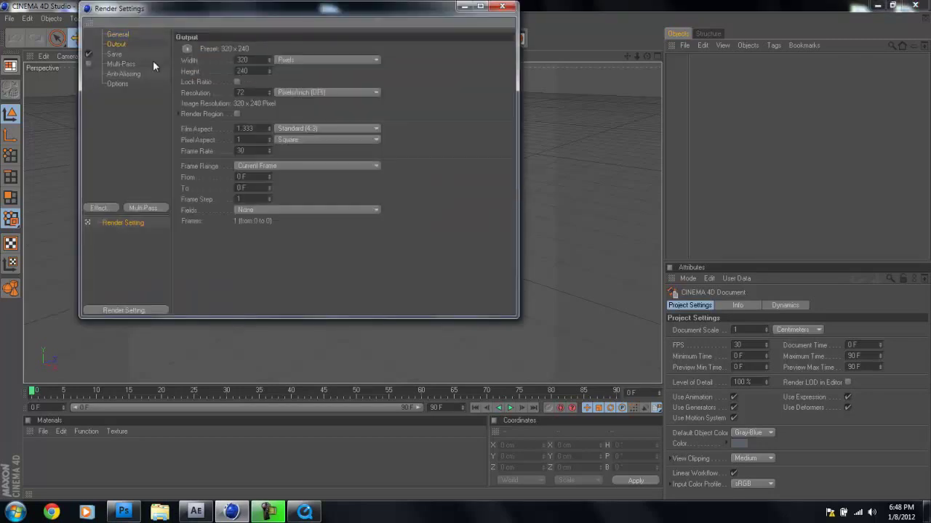
pyautogui.click(500, 7)
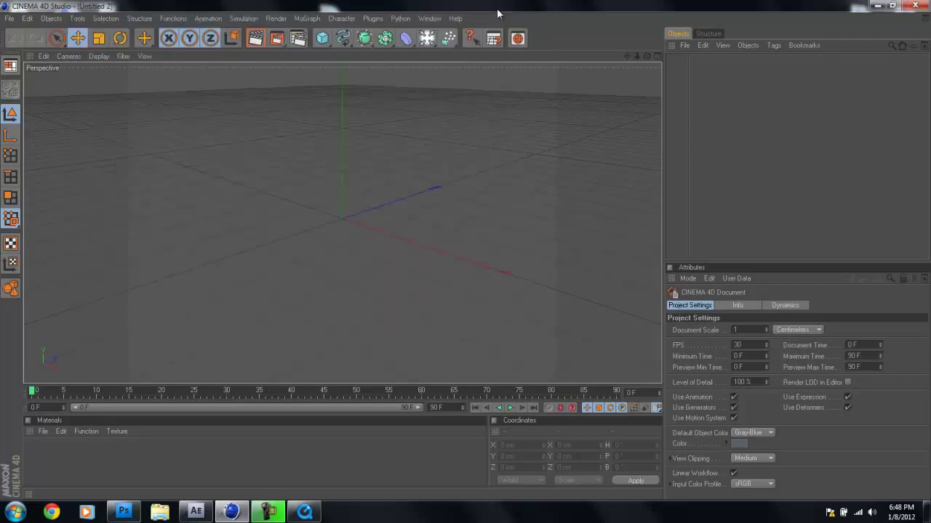
pyautogui.click(298, 38)
pyautogui.click(187, 49)
pyautogui.moveTo(206, 82)
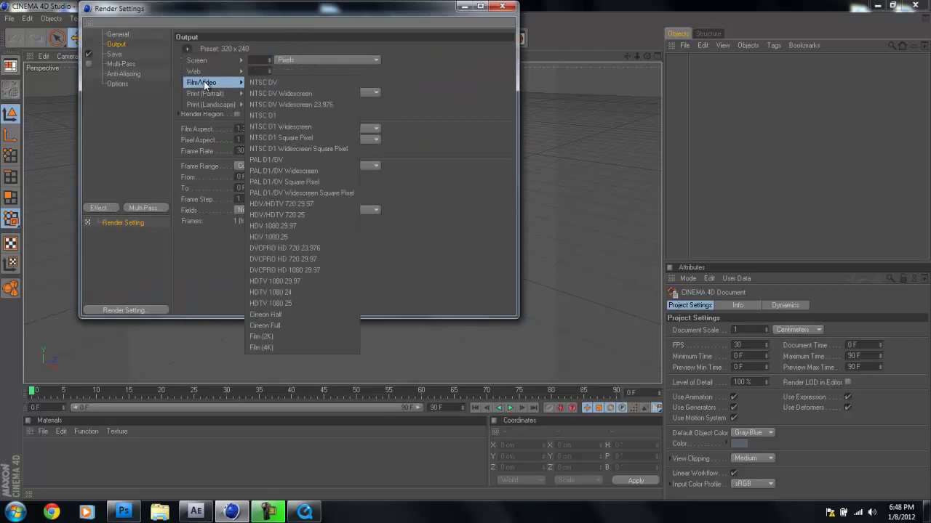
pyautogui.click(308, 204)
pyautogui.click(501, 7)
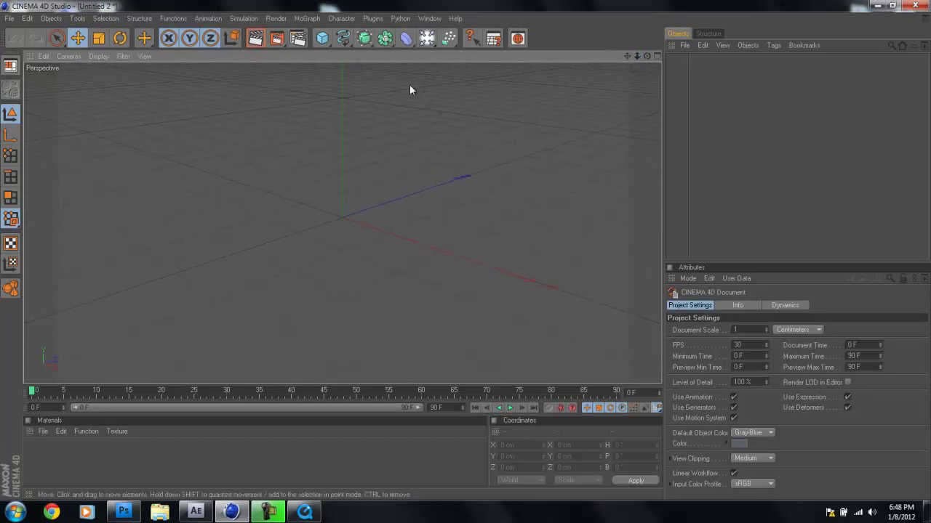
# Step: Add a MoText object, move it along X to about -124 cm, and select its text content
pyautogui.click(312, 20)
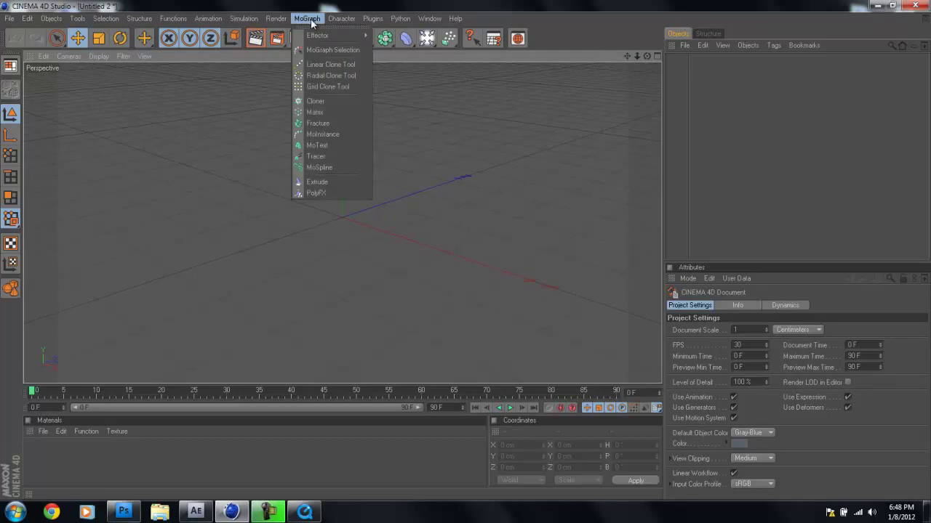
pyautogui.click(322, 145)
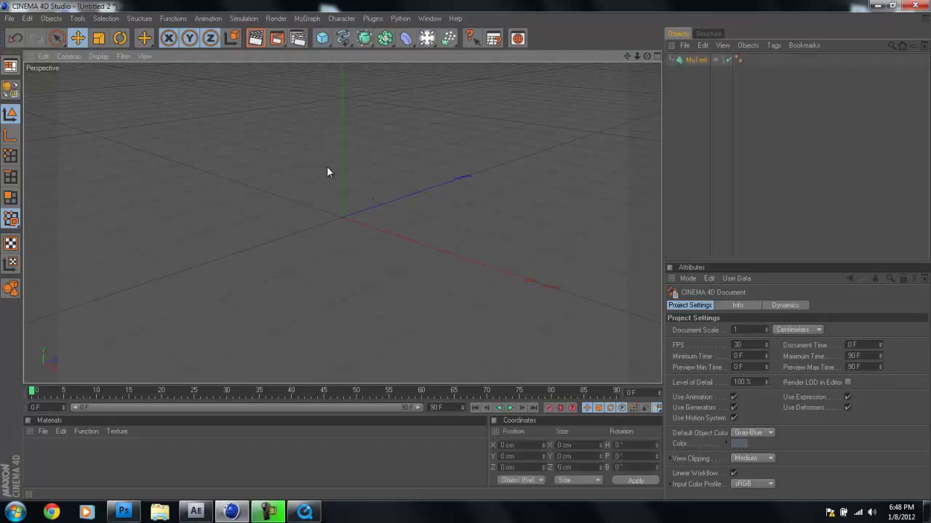
pyautogui.moveTo(382, 231); pyautogui.dragTo(327, 212)
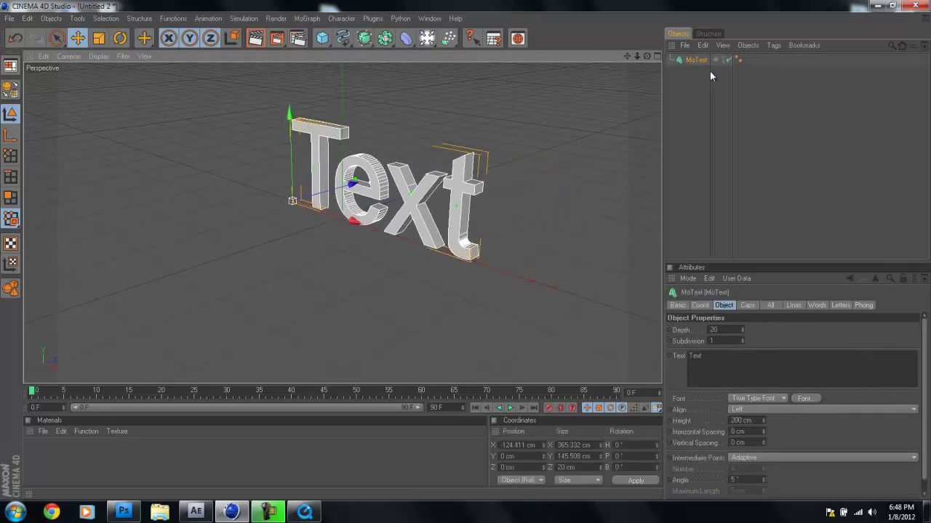
pyautogui.moveTo(647, 56); pyautogui.dragTo(464, 250)
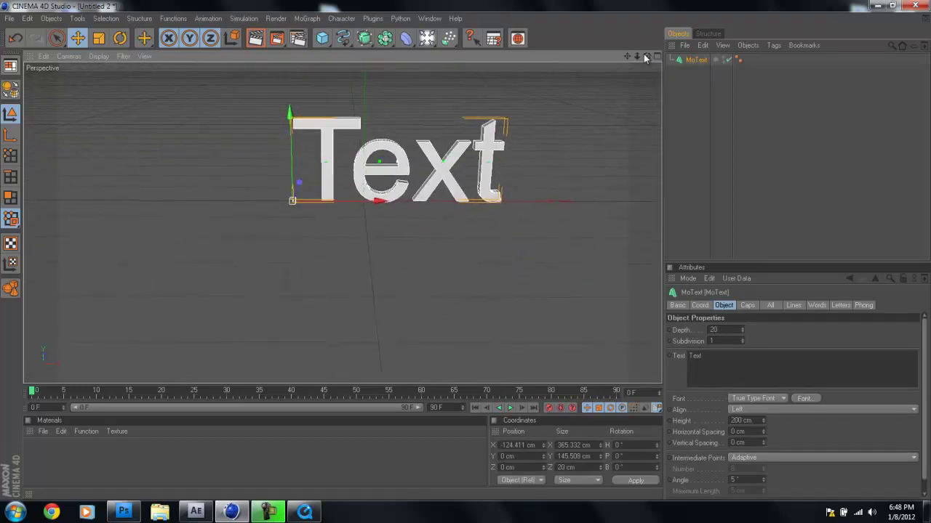
pyautogui.moveTo(626, 56)
pyautogui.mouseDown()
pyautogui.moveTo(465, 250)
pyautogui.moveTo(631, 56)
pyautogui.mouseUp()
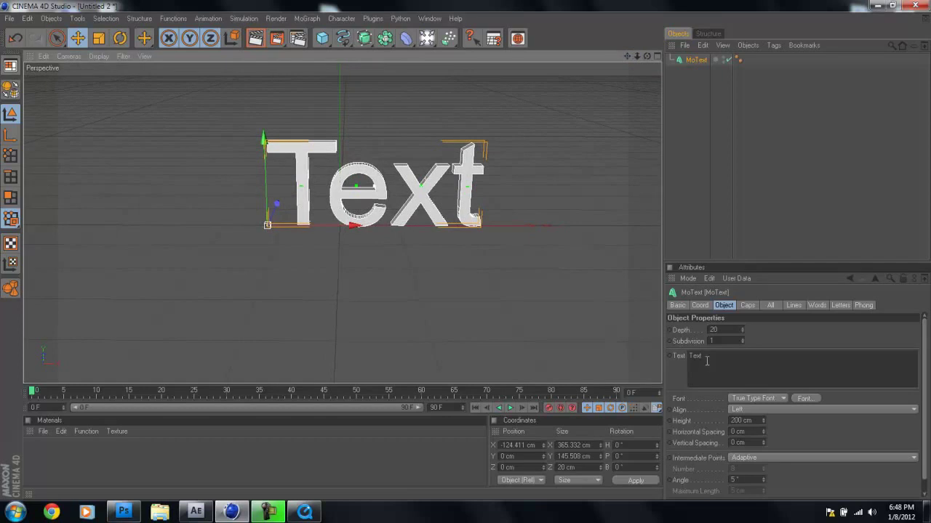
pyautogui.doubleClick(679, 377)
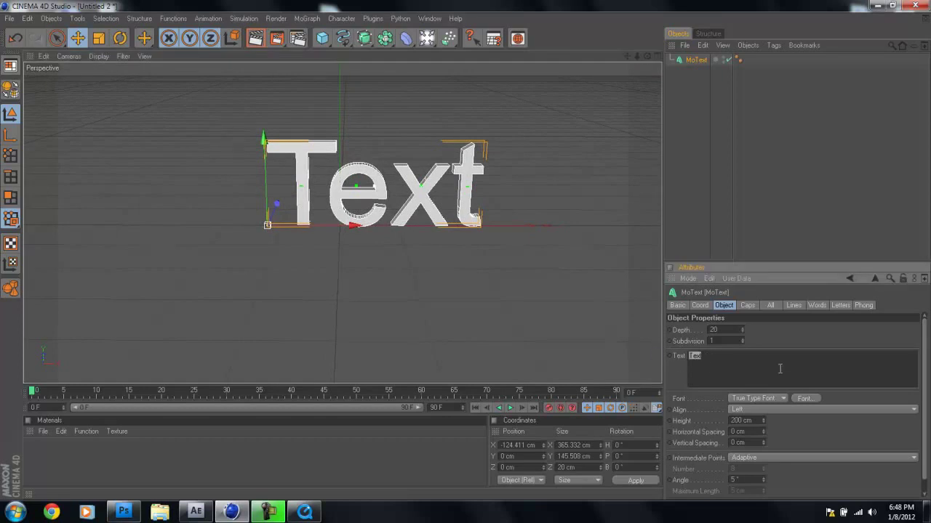
# Step: Switch to Photoshop and move the 3 of the MW3 logo slightly away from the W
pyautogui.click(124, 512)
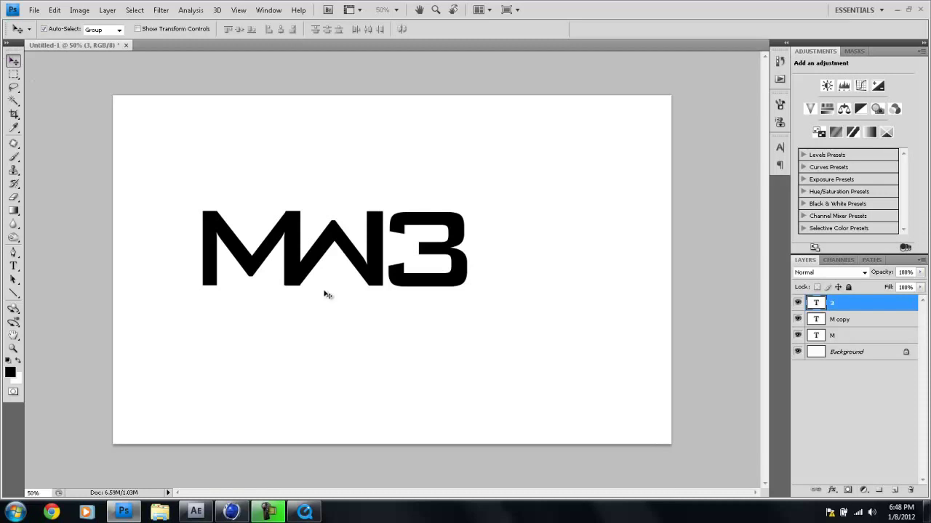
pyautogui.click(369, 269)
pyautogui.click(432, 282)
pyautogui.moveTo(452, 283)
pyautogui.mouseDown()
pyautogui.moveTo(466, 285)
pyautogui.moveTo(454, 286)
pyautogui.mouseUp()
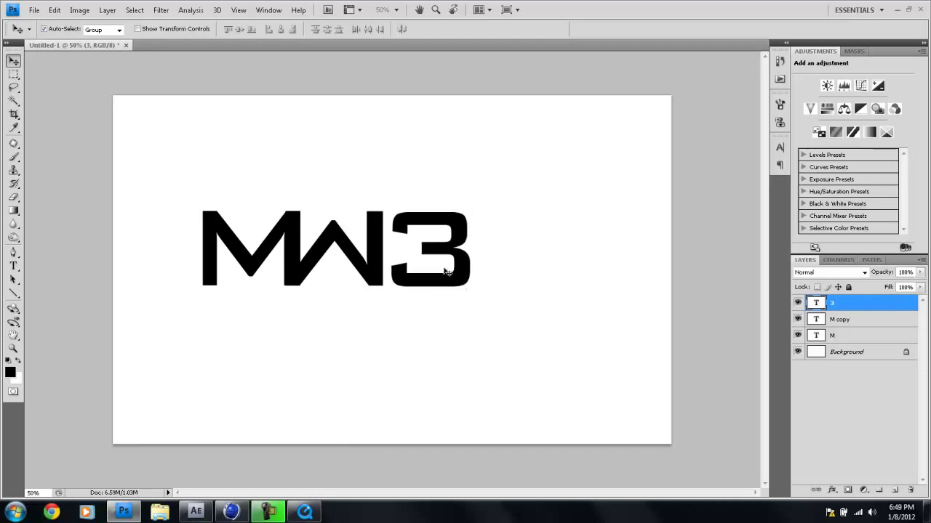
# Step: Draw a 25 px thick black line, rotate it to rise diagonally, and place it across the 3
pyautogui.press('u')
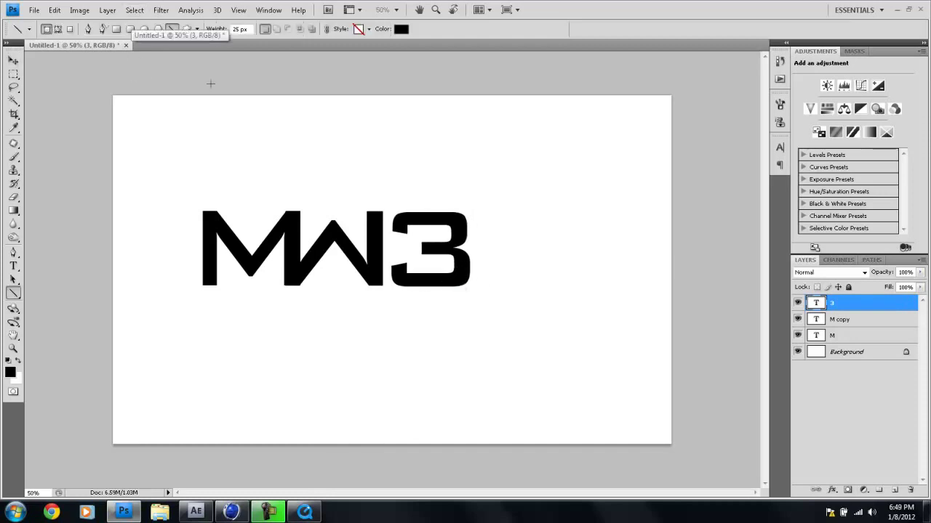
pyautogui.moveTo(327, 116); pyautogui.dragTo(502, 116)
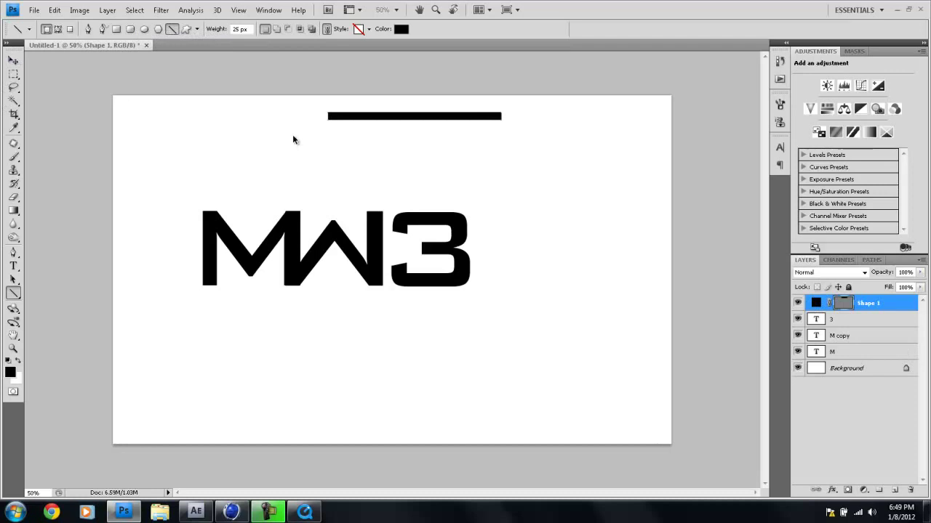
pyautogui.hotkey('ctrl', 't')
pyautogui.click(13, 61)
pyautogui.click(458, 197)
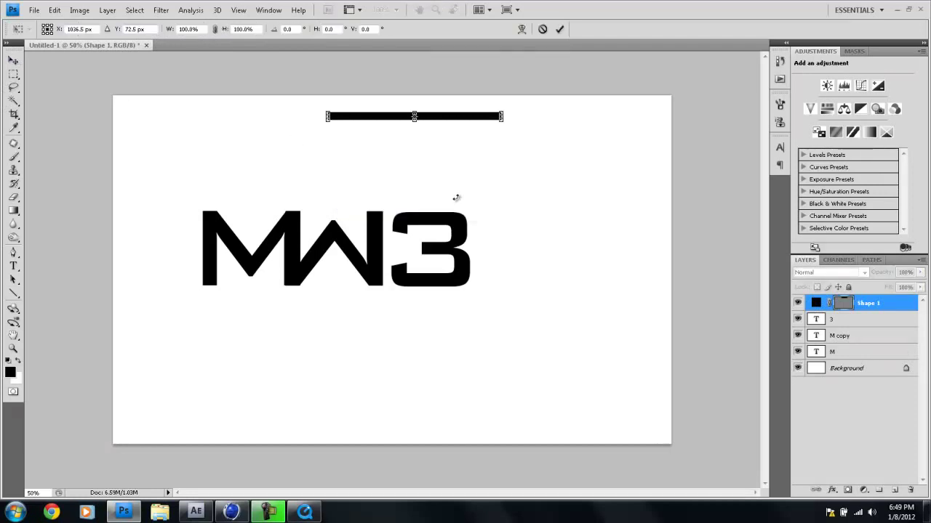
pyautogui.moveTo(454, 174); pyautogui.dragTo(476, 152)
pyautogui.press('Return')
pyautogui.press('v')
pyautogui.moveTo(425, 117); pyautogui.dragTo(440, 231)
# Step: Rasterize the 3 and cut a diagonal slit out of it using the hidden line's outline as the selection
pyautogui.keyDown('ctrl'); pyautogui.click(845, 302); pyautogui.keyUp('ctrl')
pyautogui.click(798, 303)
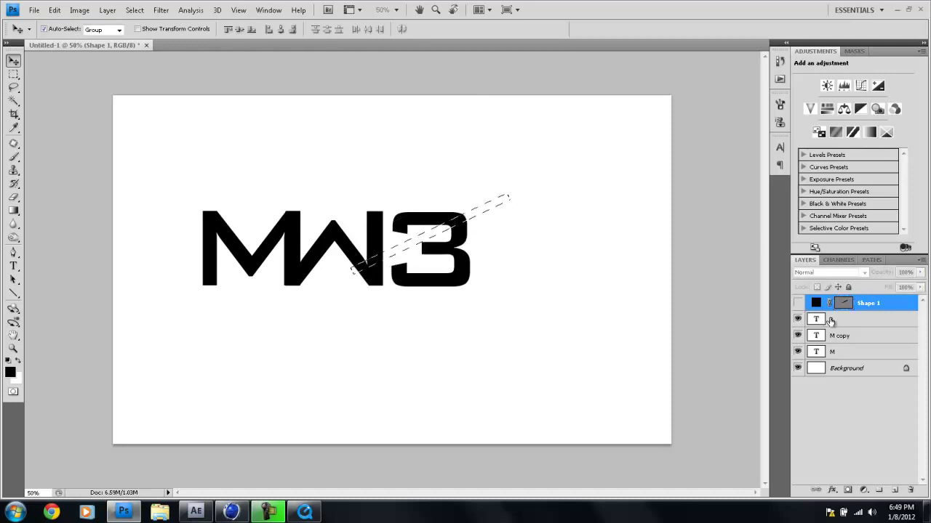
pyautogui.click(817, 320)
pyautogui.rightClick(817, 322)
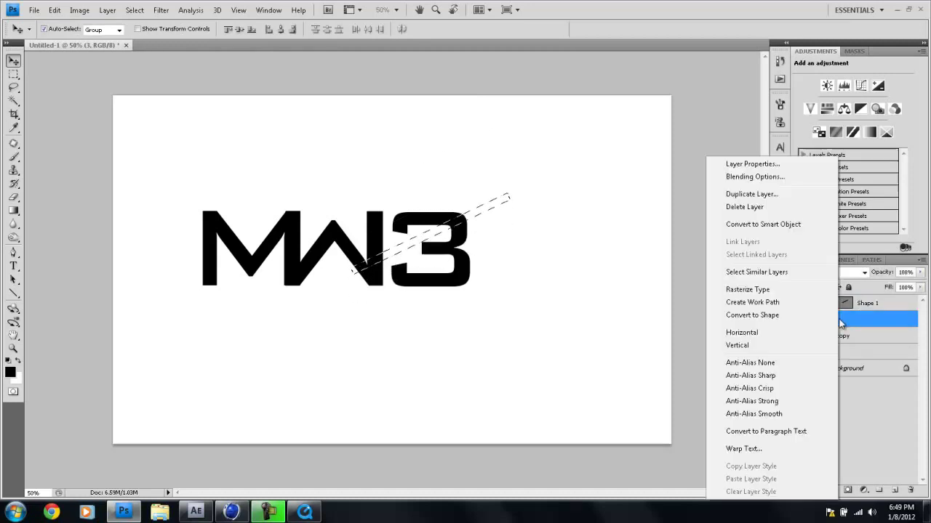
pyautogui.click(752, 286)
pyautogui.press('Delete')
pyautogui.hotkey('ctrl', 'd')
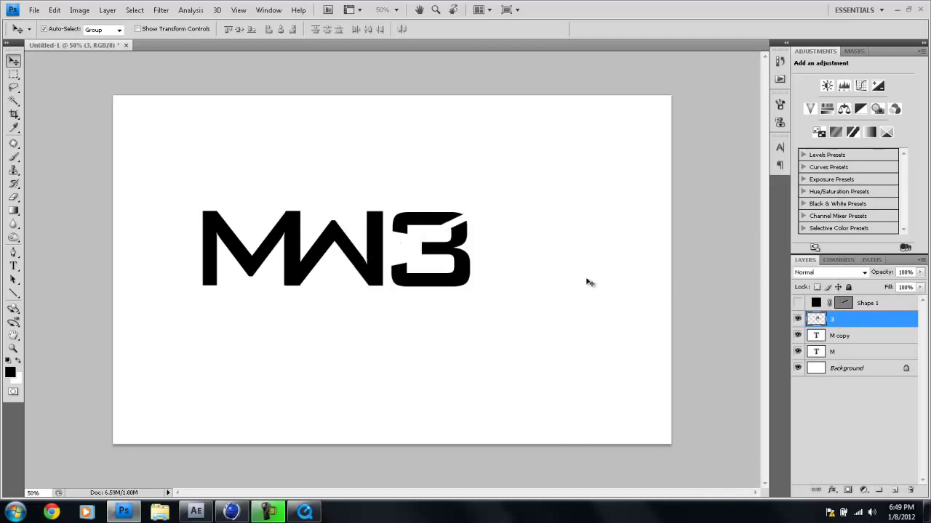
# Step: Load the outline of the cut 3 as a selection and convert it to a work path
pyautogui.keyDown('ctrl'); pyautogui.click(818, 320); pyautogui.keyUp('ctrl')
pyautogui.click(872, 260)
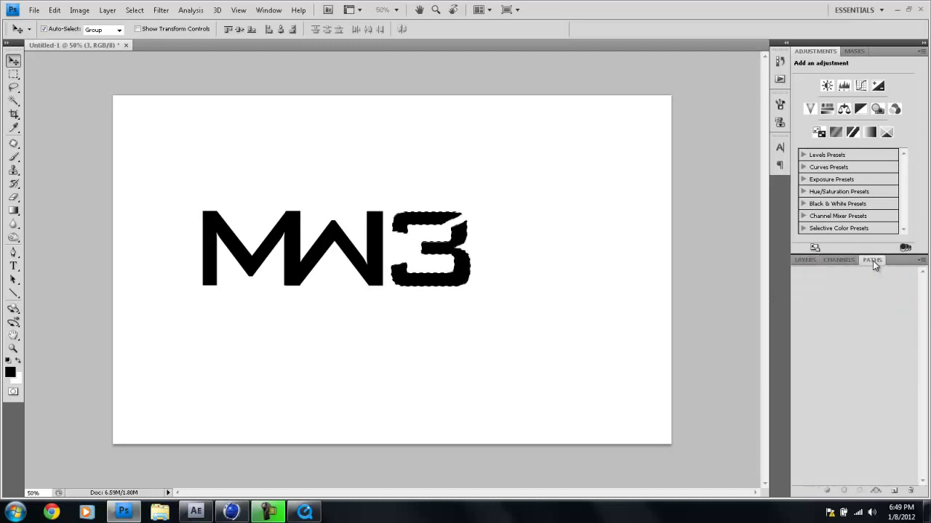
pyautogui.click(876, 493)
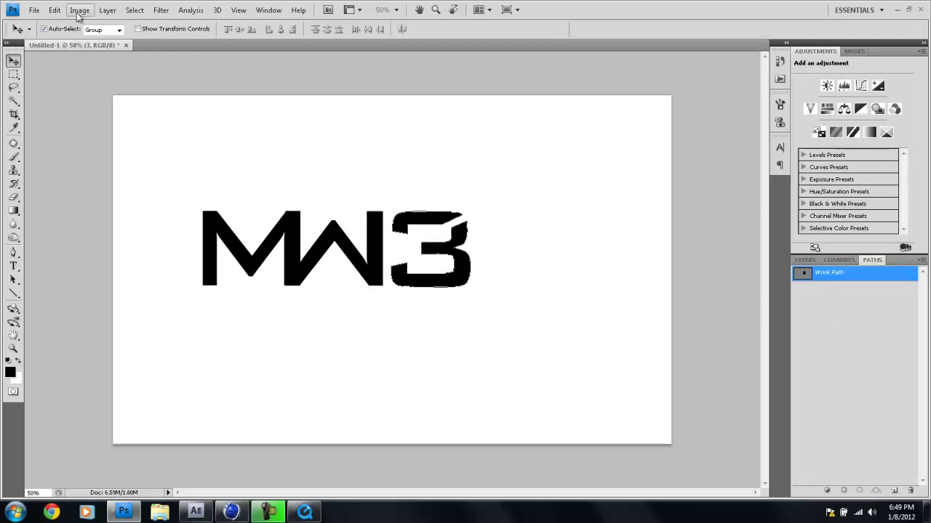
pyautogui.click(34, 11)
pyautogui.moveTo(67, 251)
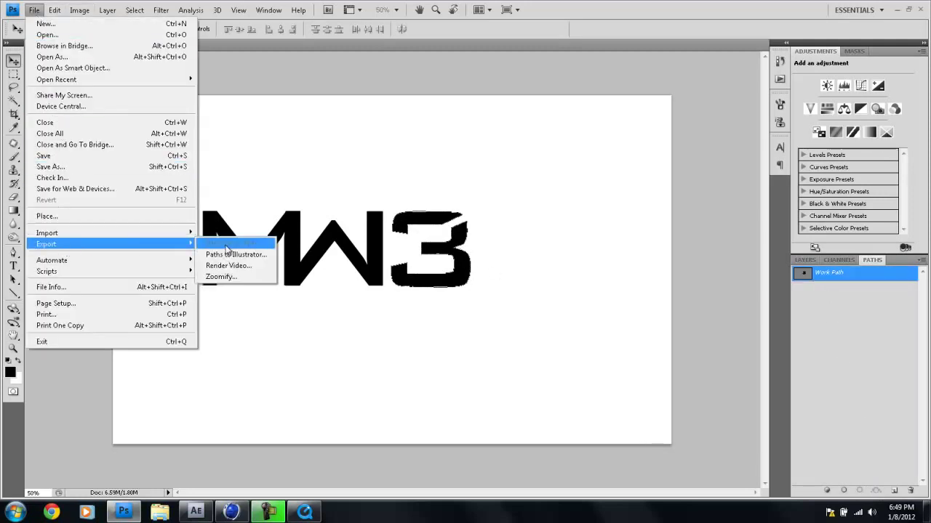
pyautogui.click(254, 253)
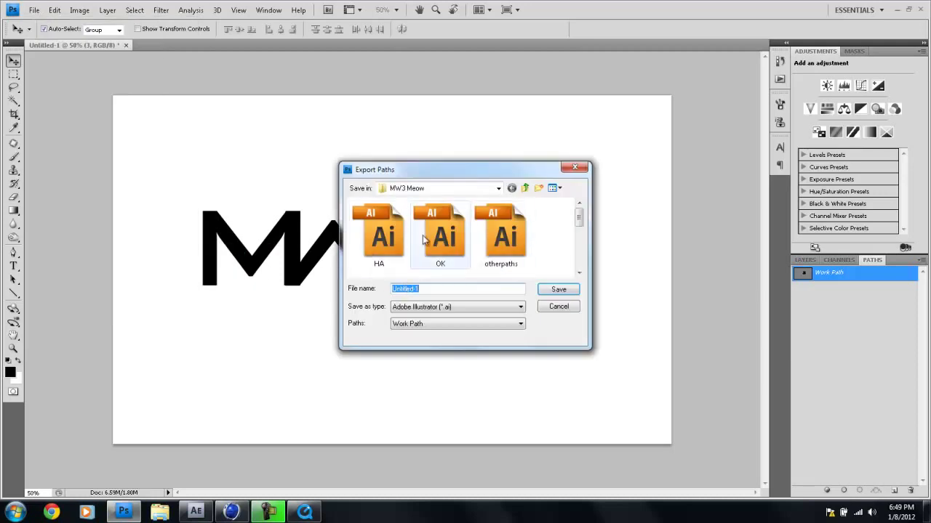
pyautogui.click(558, 308)
# Step: Switch to Cinema 4D and open the HA Illustrator file from C4D Text > MW3 Meow, importing it at scale 0.25 with connected splines
pyautogui.click(266, 512)
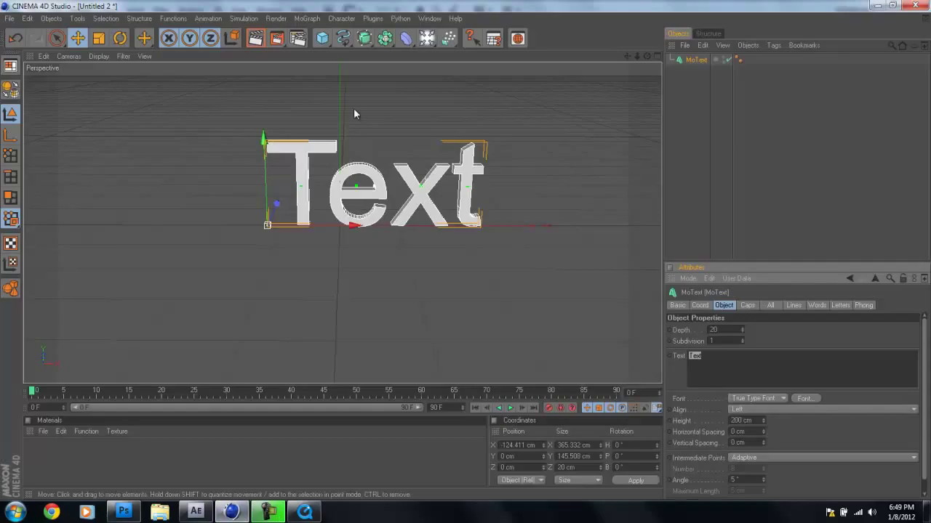
pyautogui.click(10, 18)
pyautogui.click(30, 33)
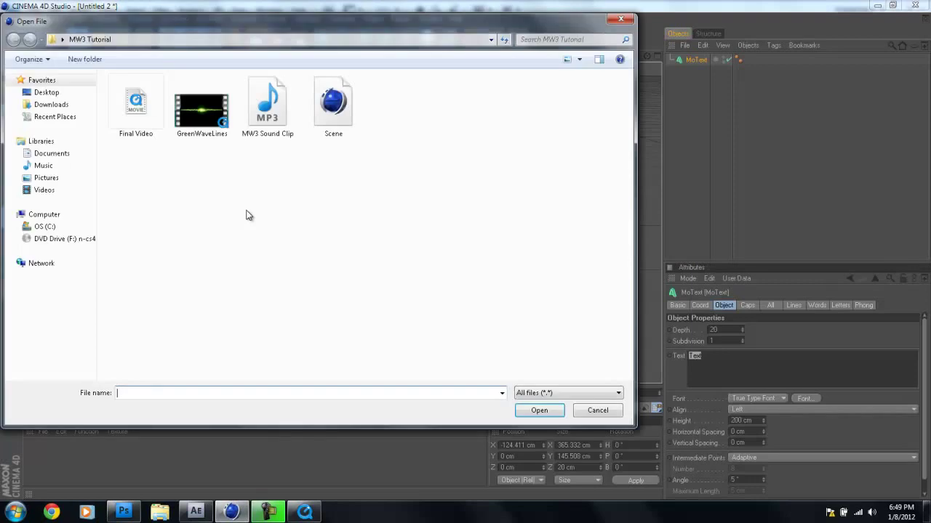
pyautogui.click(46, 92)
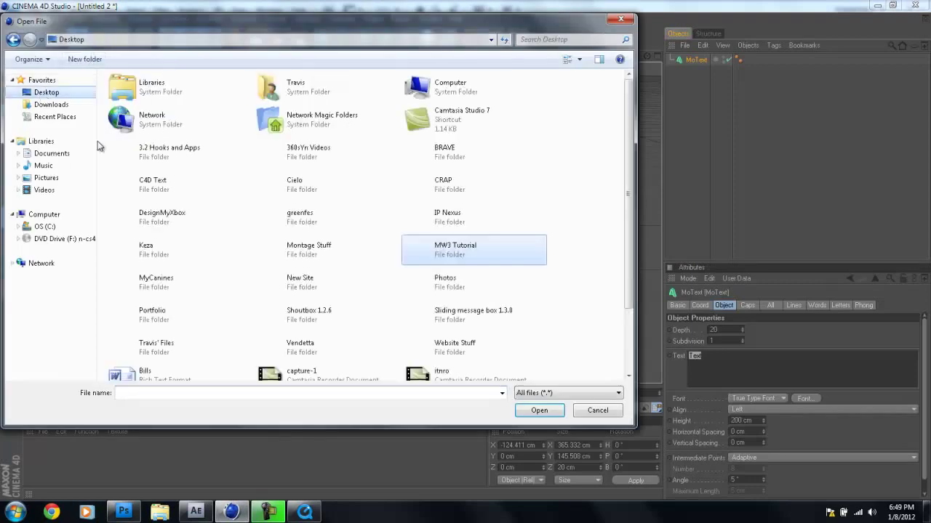
pyautogui.doubleClick(158, 194)
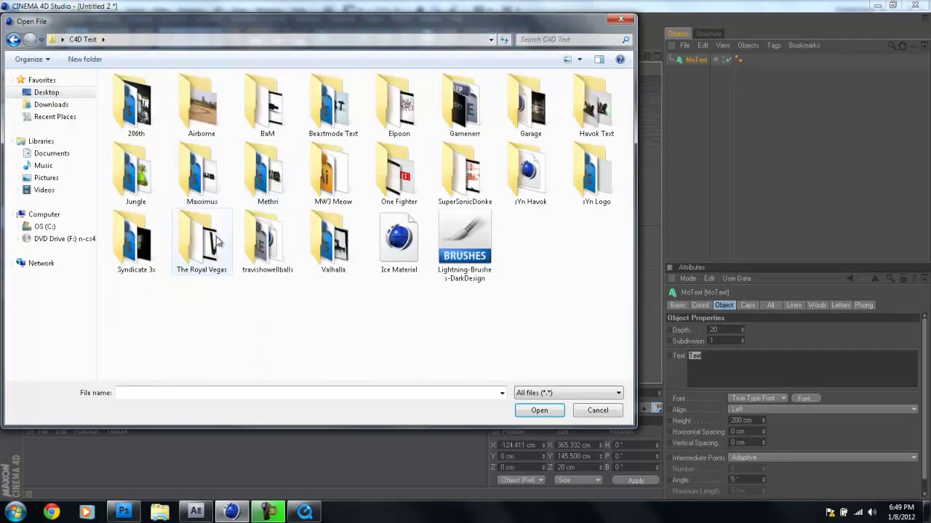
pyautogui.doubleClick(316, 191)
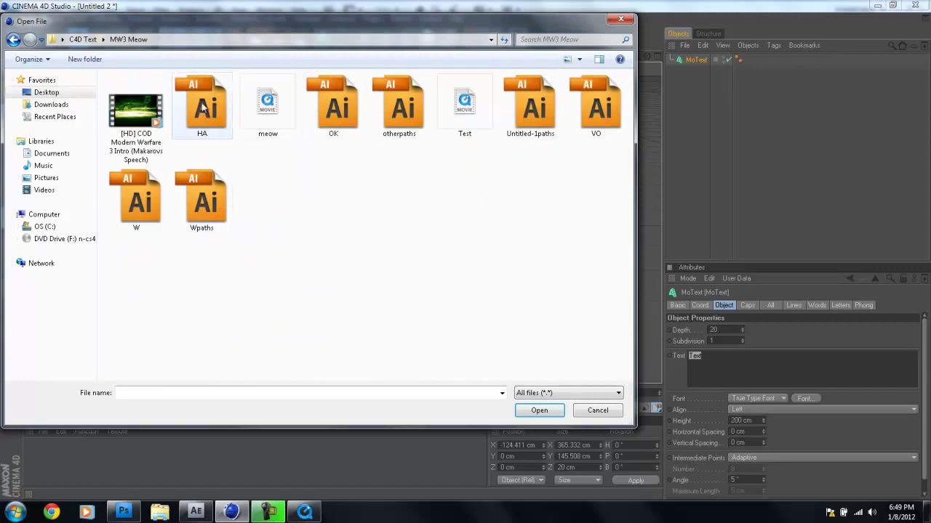
pyautogui.doubleClick(202, 195)
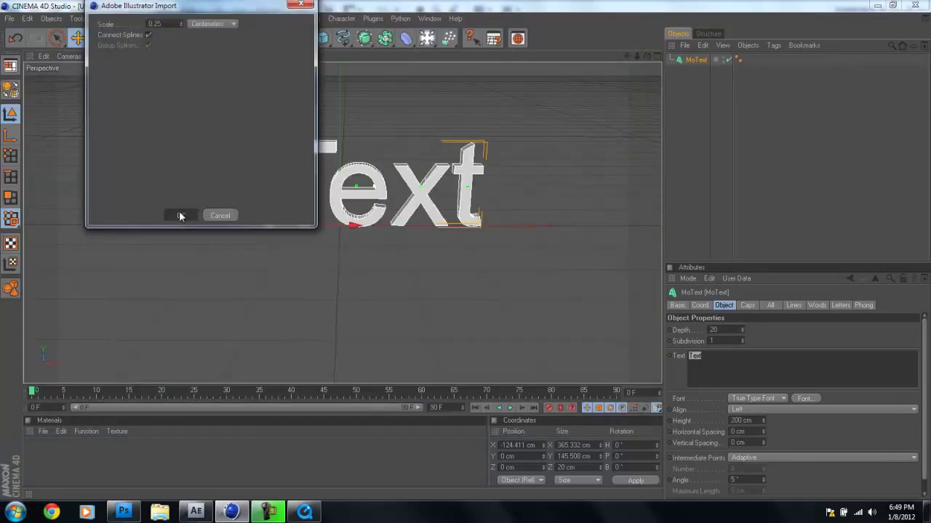
pyautogui.click(181, 216)
# Step: Try extruding the imported HA spline by nesting it in an Extrude NURBS, shift it along X, and delete the spline
pyautogui.moveTo(646, 56); pyautogui.dragTo(466, 250)
pyautogui.moveTo(362, 40); pyautogui.dragTo(483, 45)
pyautogui.click(483, 49)
pyautogui.moveTo(689, 71); pyautogui.dragTo(693, 59)
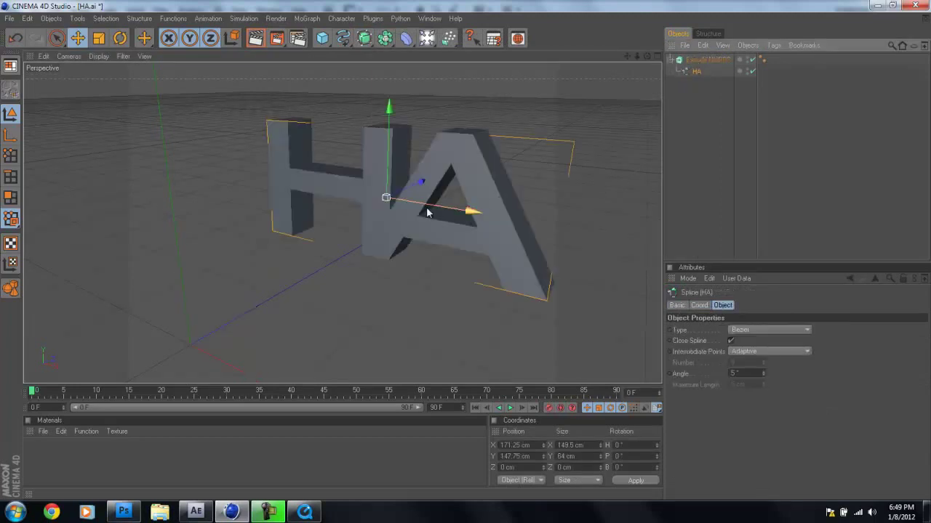
pyautogui.moveTo(448, 209); pyautogui.dragTo(410, 202)
pyautogui.press('Delete')
pyautogui.press('Delete')
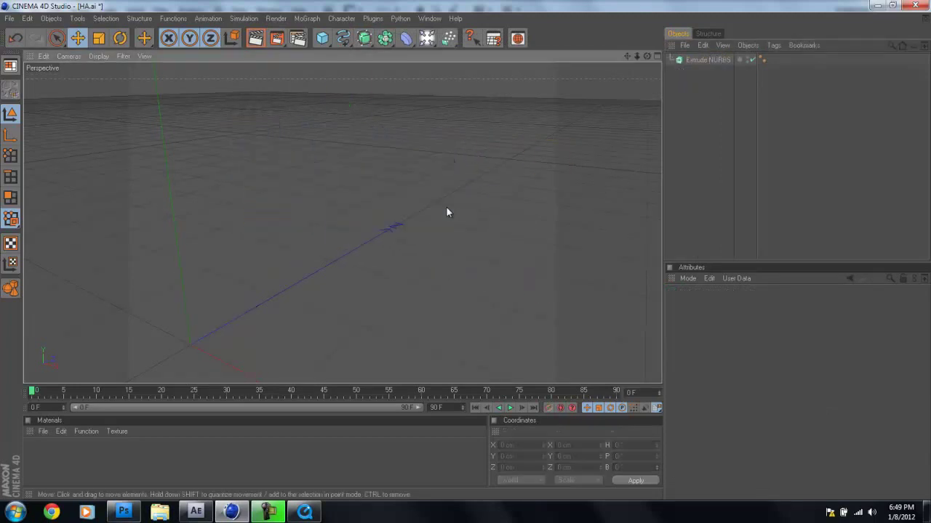
# Step: Switch to the Untitled 2 scene, change the MoText wording to "MeoW" and shift it along X to about -284 cm
pyautogui.click(428, 18)
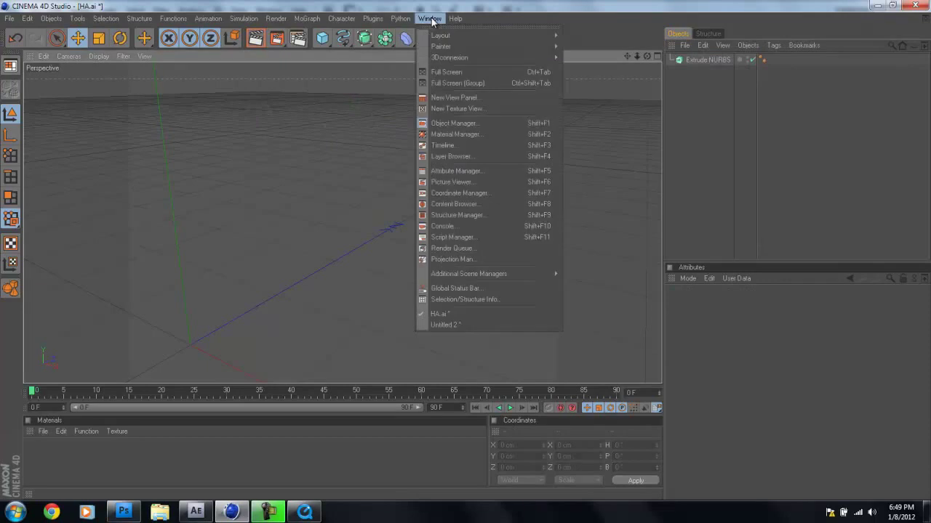
pyautogui.click(461, 324)
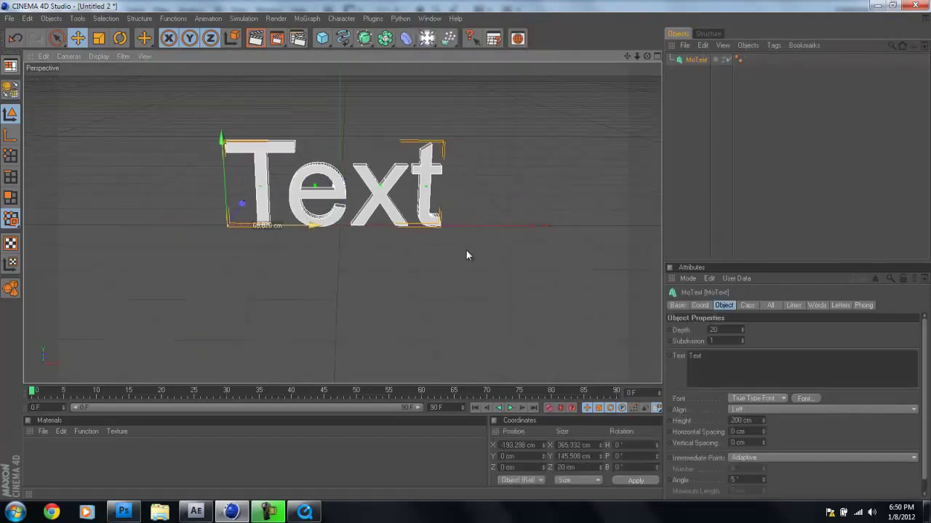
pyautogui.moveTo(702, 357); pyautogui.dragTo(630, 357)
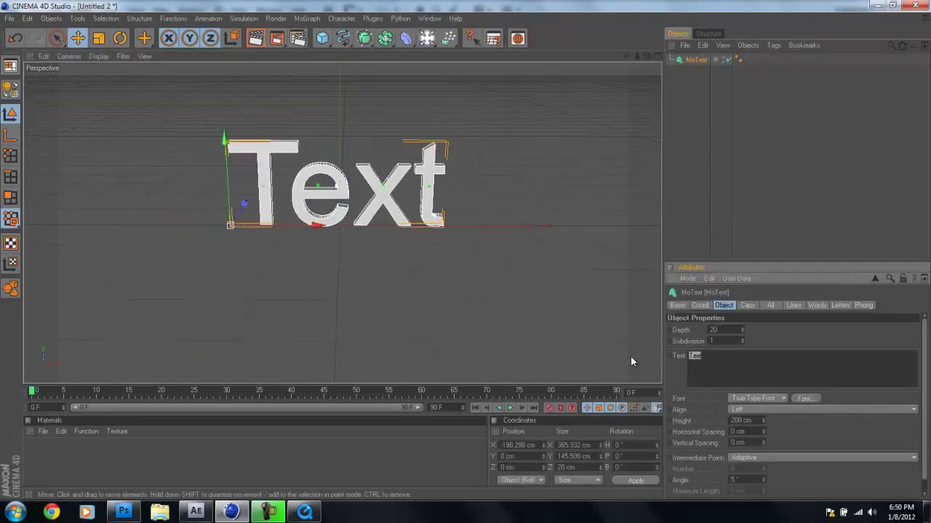
pyautogui.write('MEOW')
pyautogui.moveTo(726, 361); pyautogui.dragTo(698, 357)
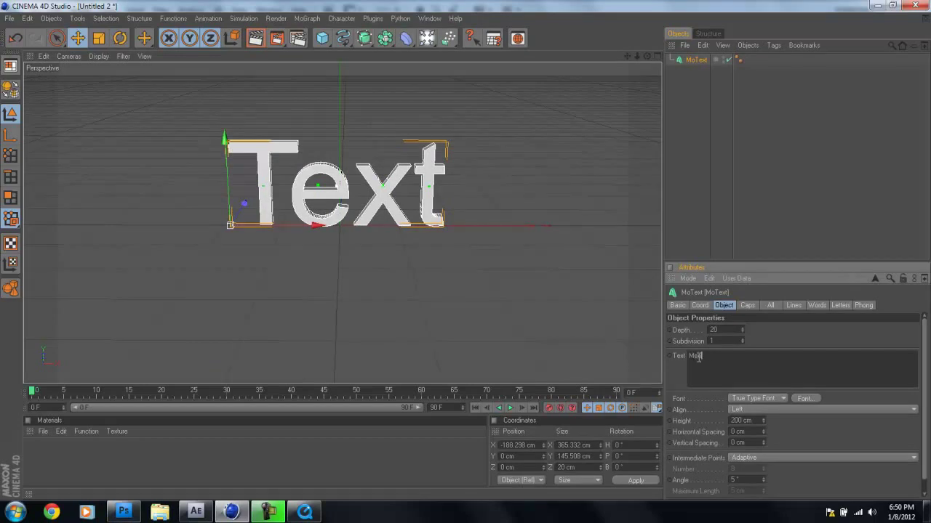
pyautogui.click(755, 339)
pyautogui.moveTo(465, 249); pyautogui.dragTo(421, 250)
pyautogui.moveTo(272, 226); pyautogui.dragTo(258, 225)
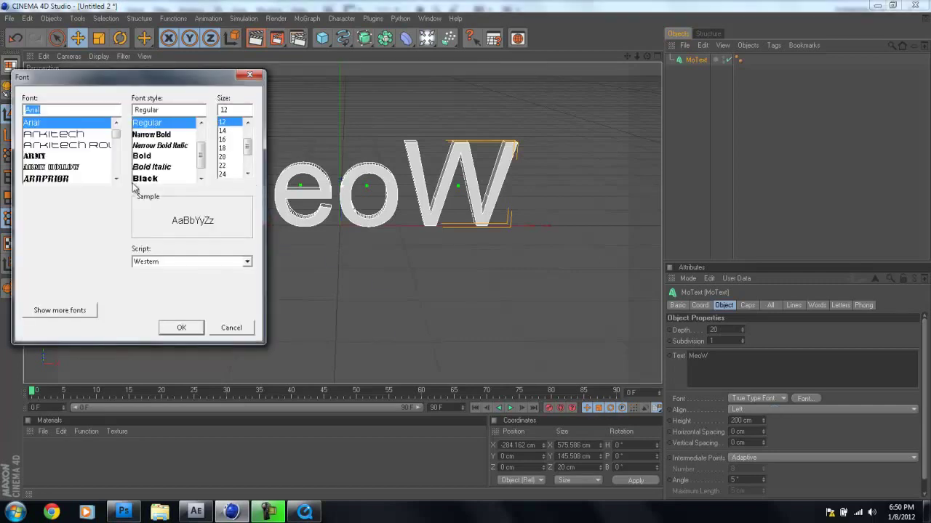
# Step: Set the MoText font to BankGothic Md BT in the Bold style
pyautogui.moveTo(91, 86); pyautogui.dragTo(140, 86)
pyautogui.write('bank goth')
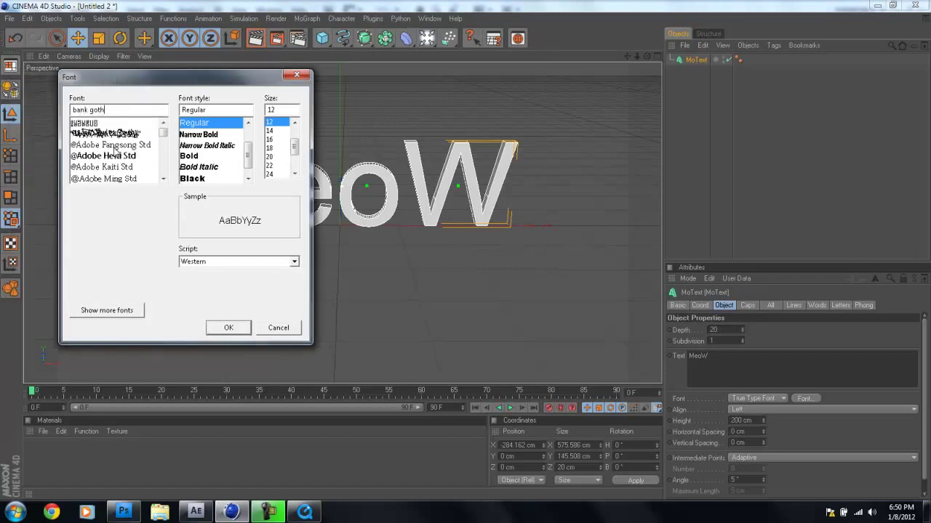
pyautogui.press('BackSpace')
pyautogui.press('BackSpace')
pyautogui.press('BackSpace')
pyautogui.press('BackSpace')
pyautogui.press('BackSpace')
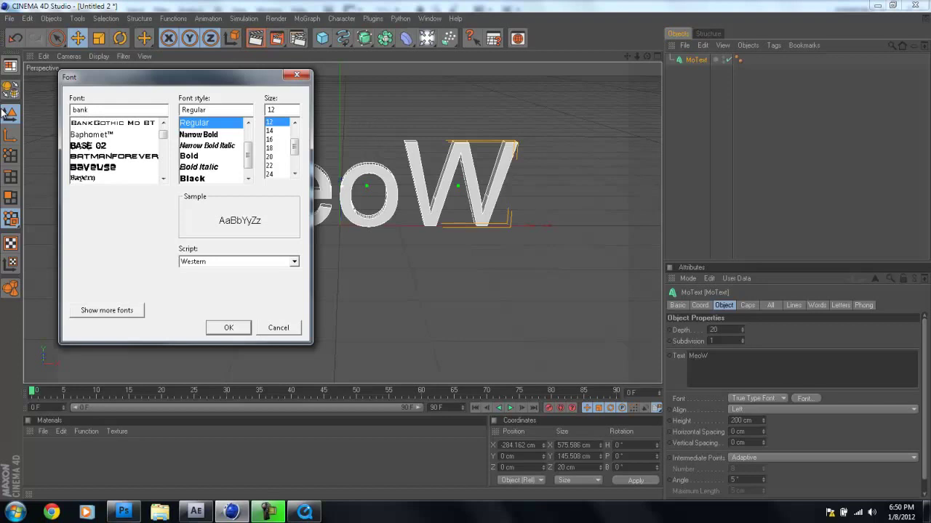
pyautogui.click(126, 124)
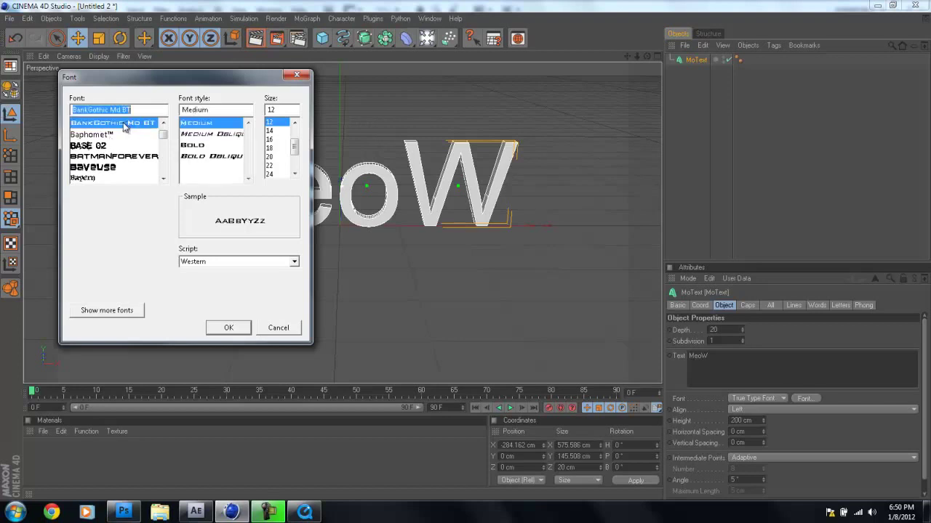
pyautogui.click(193, 145)
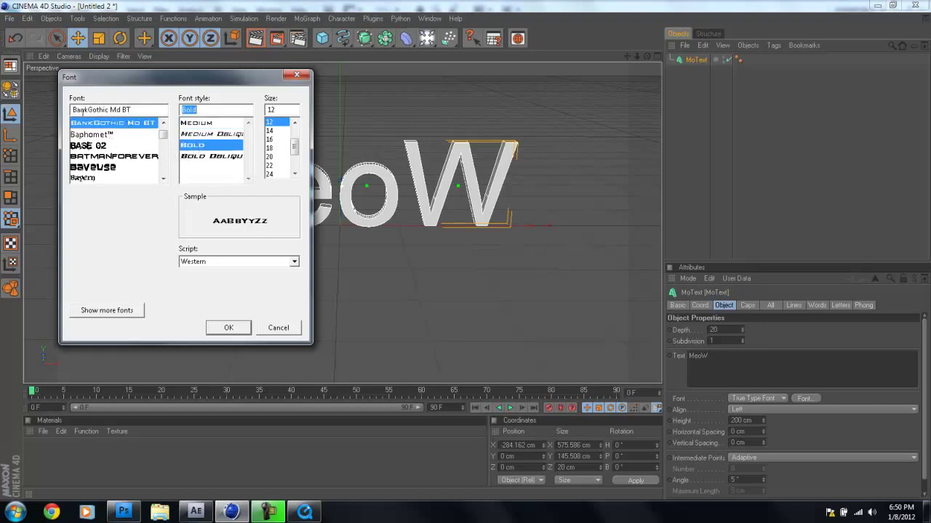
pyautogui.moveTo(181, 77); pyautogui.dragTo(198, 80)
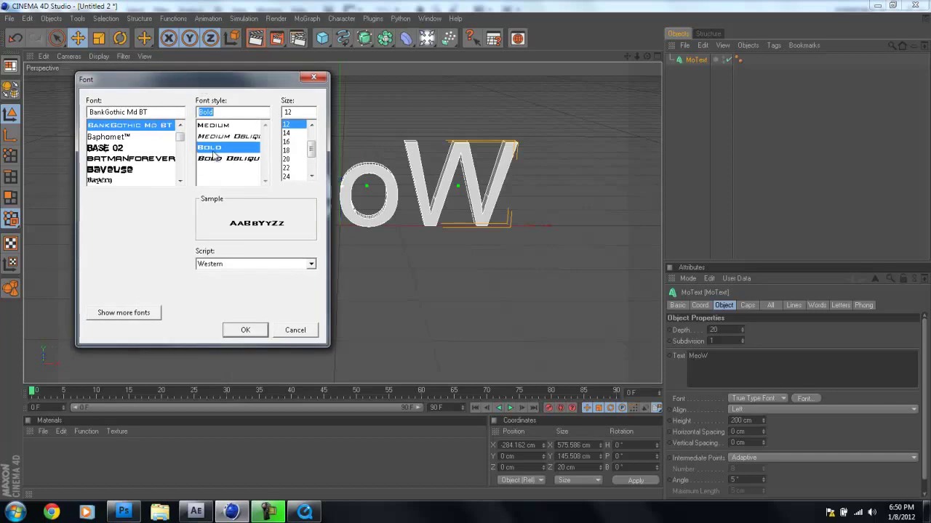
pyautogui.click(238, 333)
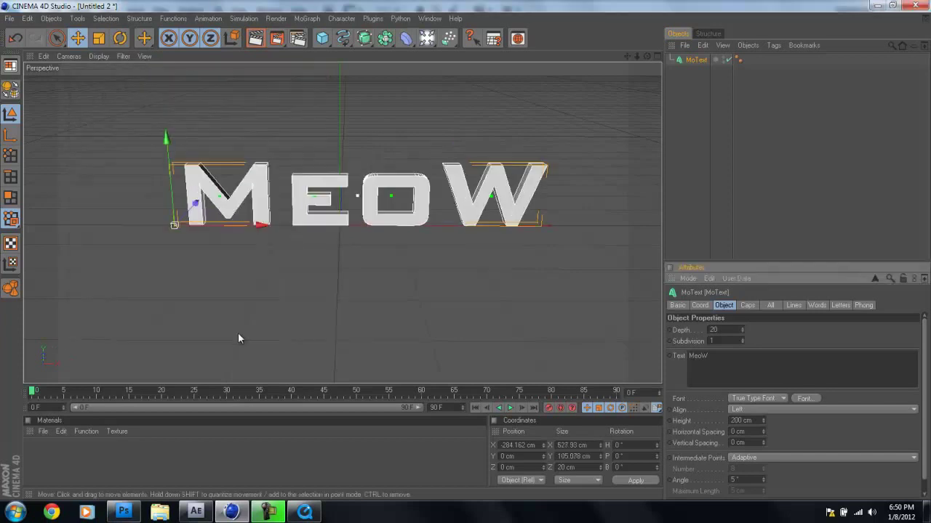
# Step: Tighten the MoText horizontal spacing to -20 cm and centre the word along X at about -277 cm
pyautogui.moveTo(268, 232); pyautogui.dragTo(310, 233)
pyautogui.moveTo(85, 227); pyautogui.dragTo(464, 250)
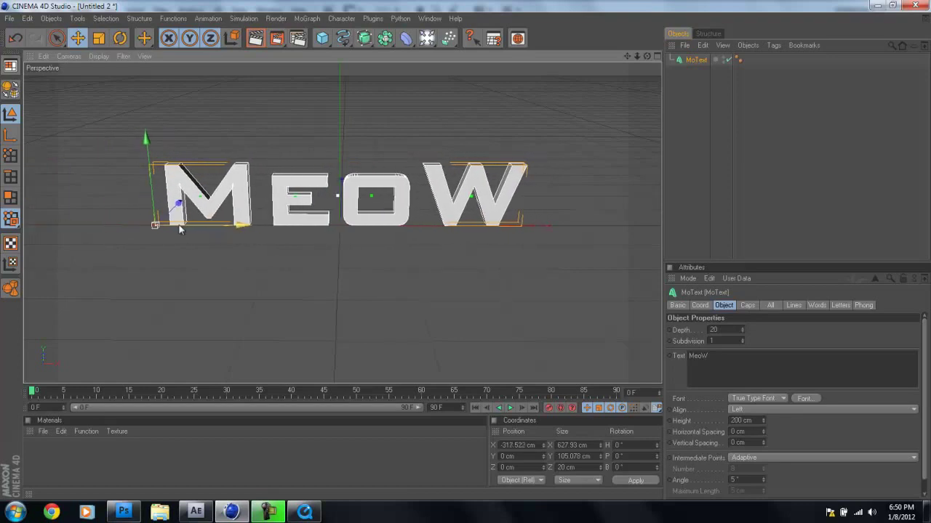
pyautogui.moveTo(248, 230); pyautogui.dragTo(256, 230)
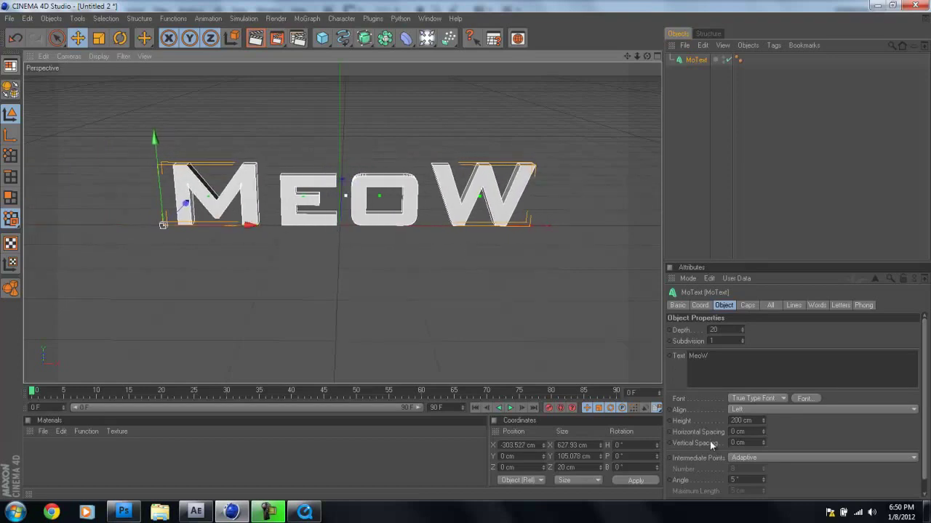
pyautogui.click(762, 431)
pyautogui.moveTo(762, 434); pyautogui.dragTo(762, 430)
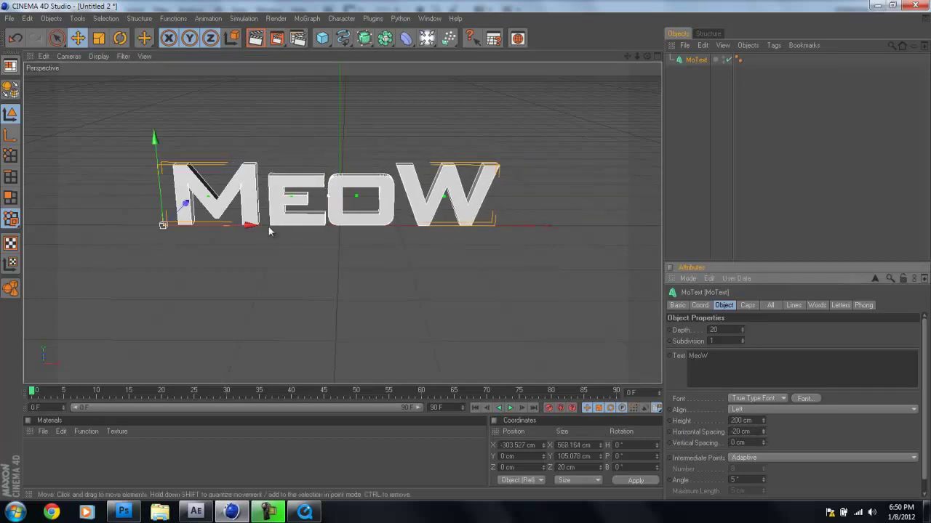
pyautogui.click(367, 288)
pyautogui.hotkey('ctrl', 'r')
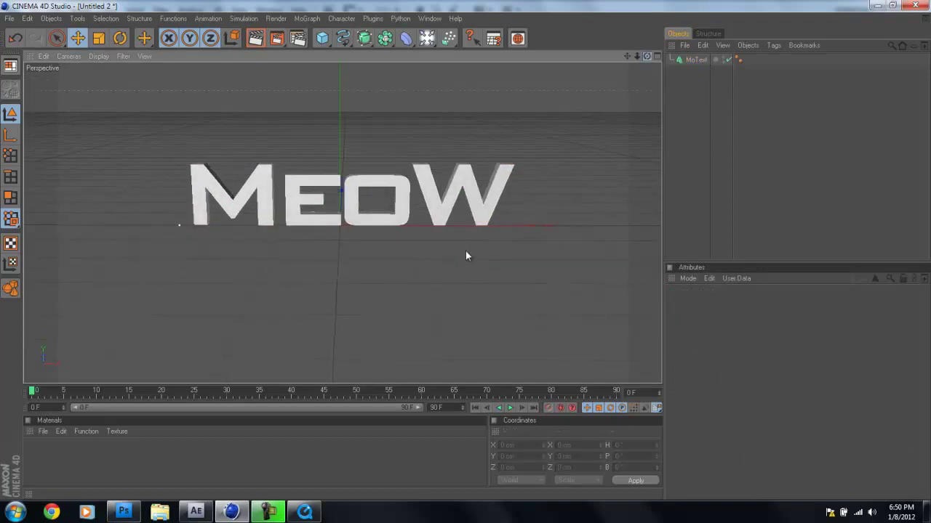
# Step: Add a camera framing the MeoW text from the front and look through it
pyautogui.scroll(5, 469, 255)
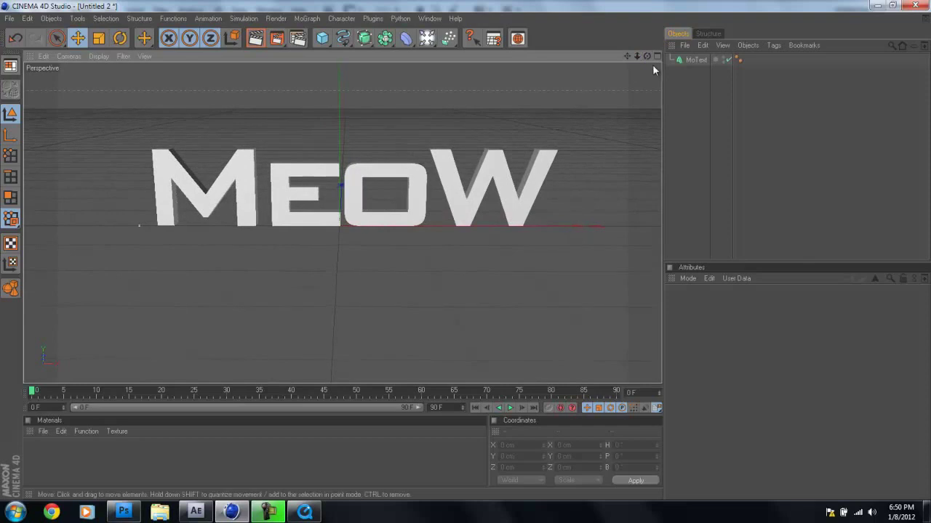
pyautogui.moveTo(427, 38); pyautogui.dragTo(460, 46)
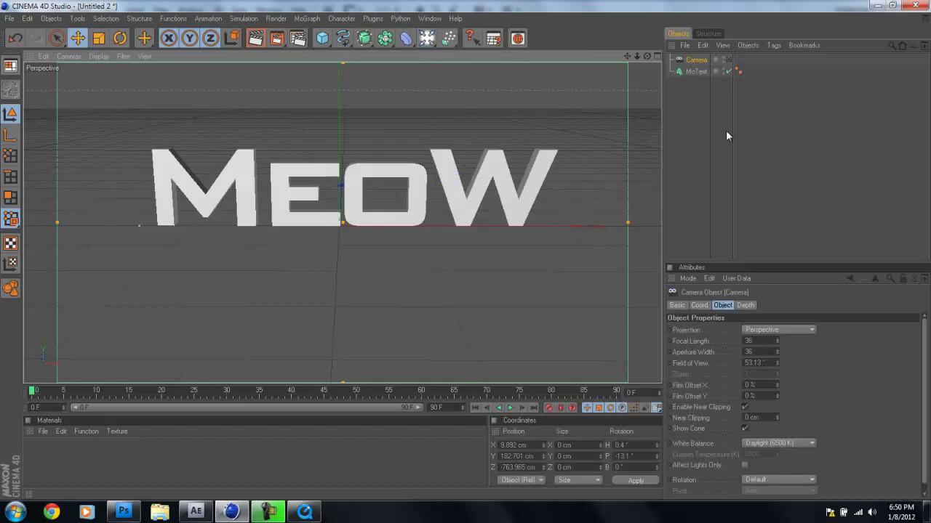
pyautogui.click(692, 98)
pyautogui.moveTo(647, 56); pyautogui.dragTo(494, 250)
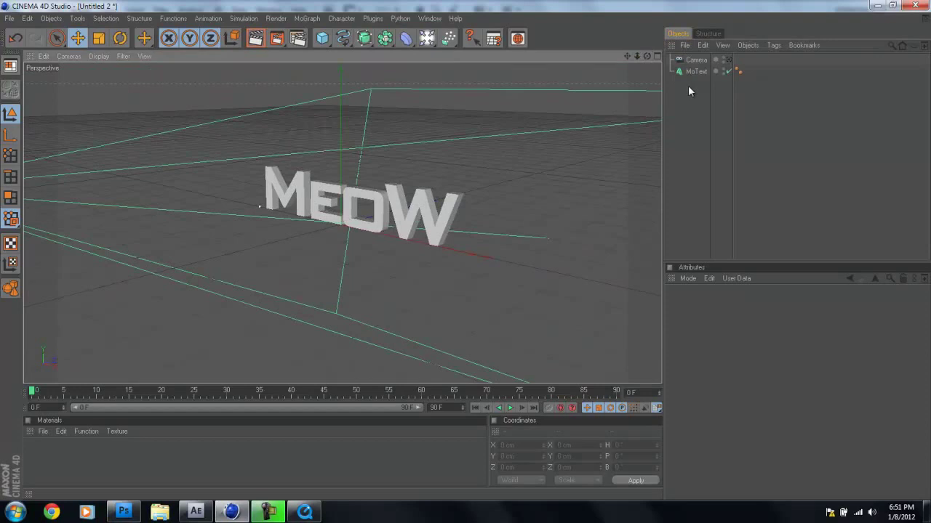
pyautogui.click(728, 59)
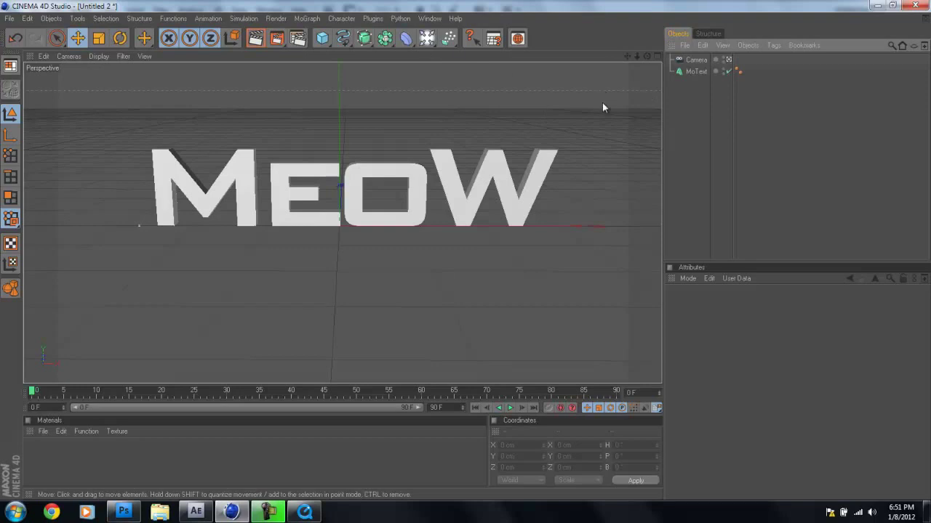
# Step: Compare the free editor view with the camera view, then preview render the text through the camera
pyautogui.click(728, 60)
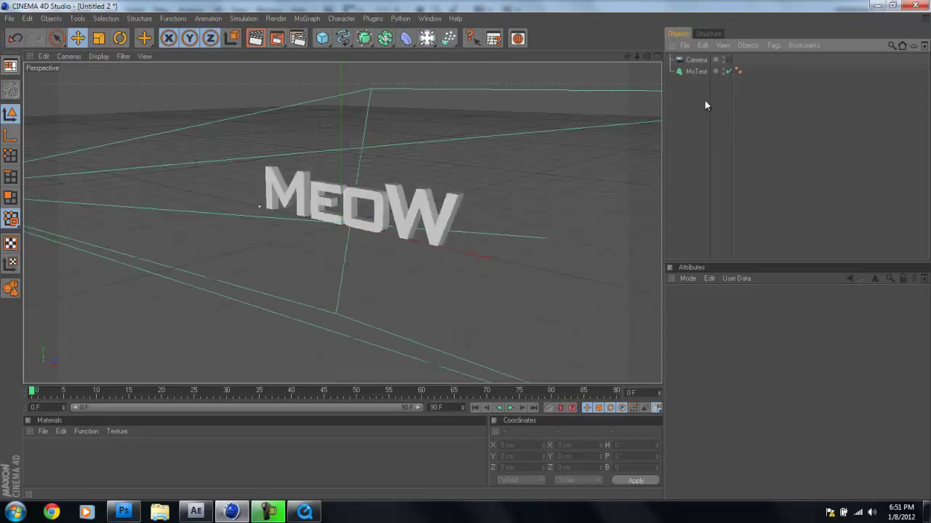
pyautogui.scroll(2, 465, 251)
pyautogui.scroll(3, 466, 249)
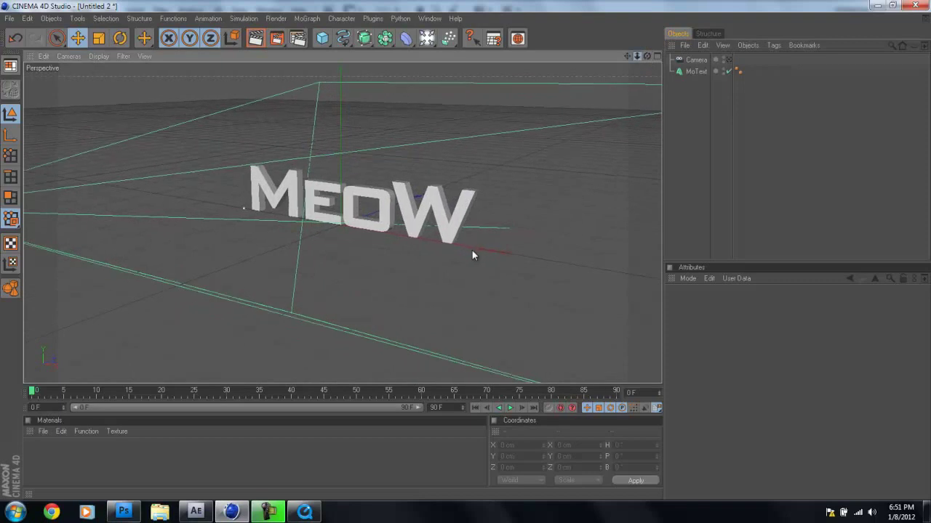
pyautogui.click(729, 60)
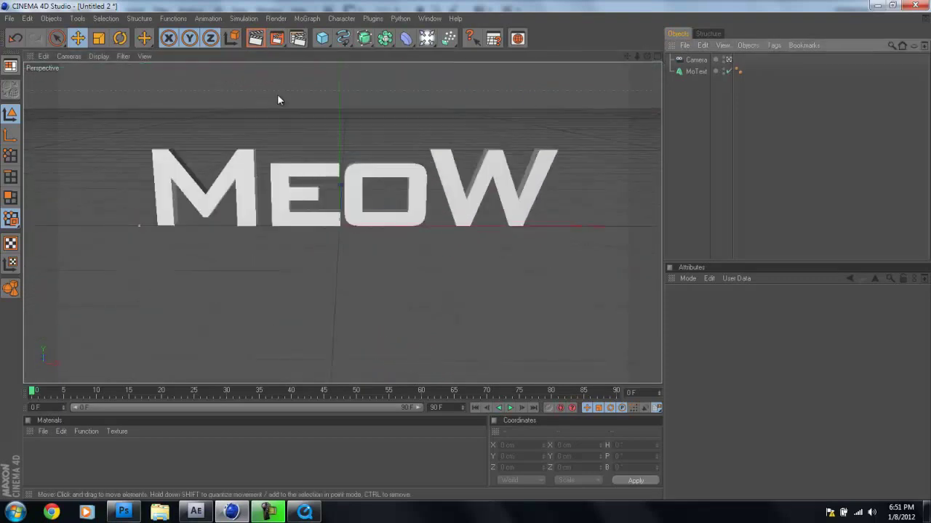
pyautogui.hotkey('ctrl', 'r')
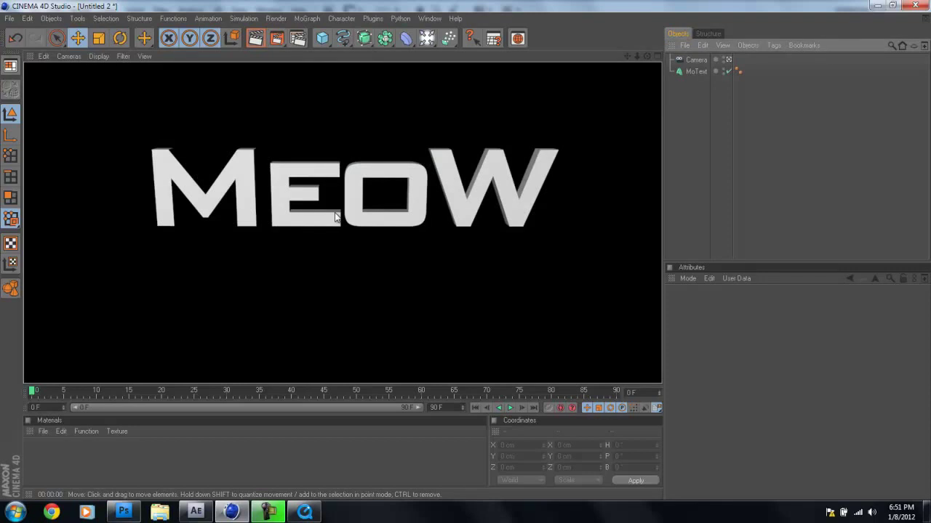
# Step: Set both the start and end caps of the MoText to Fillet Cap
pyautogui.click(362, 223)
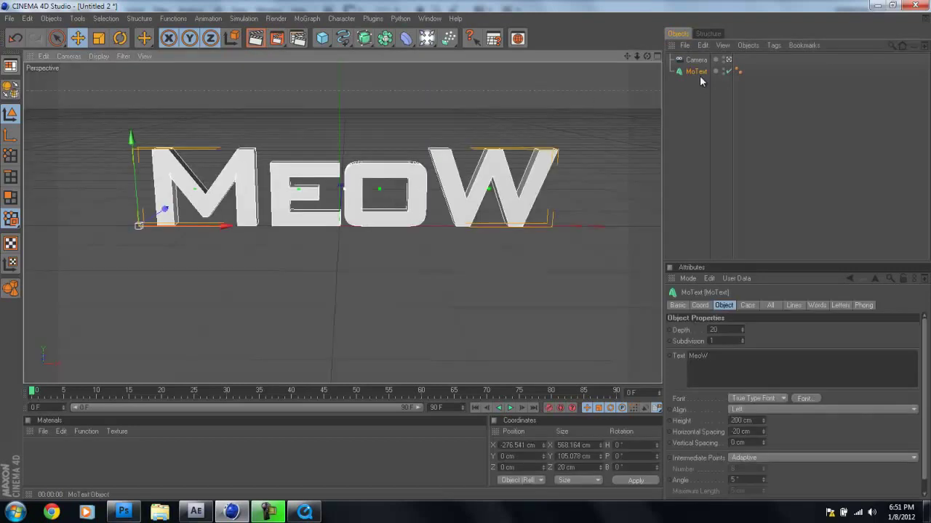
pyautogui.moveTo(625, 57); pyautogui.dragTo(466, 250)
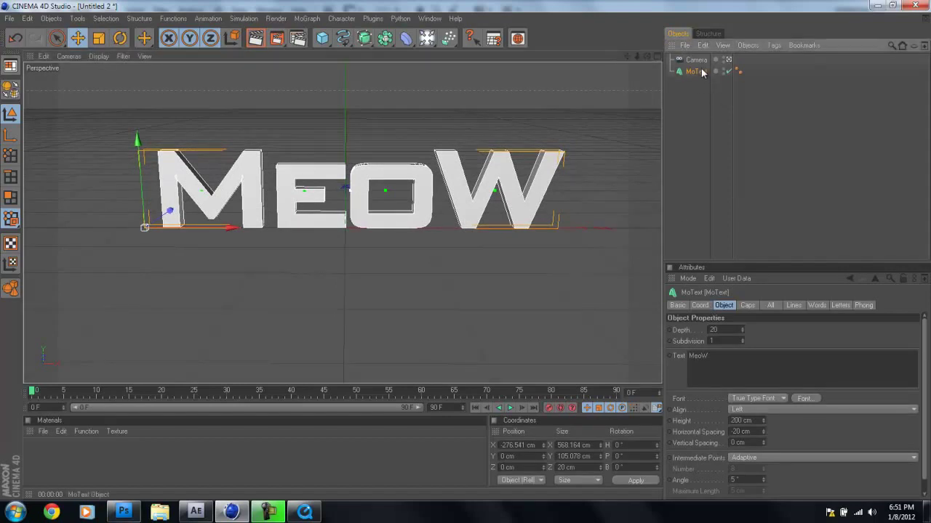
pyautogui.click(746, 306)
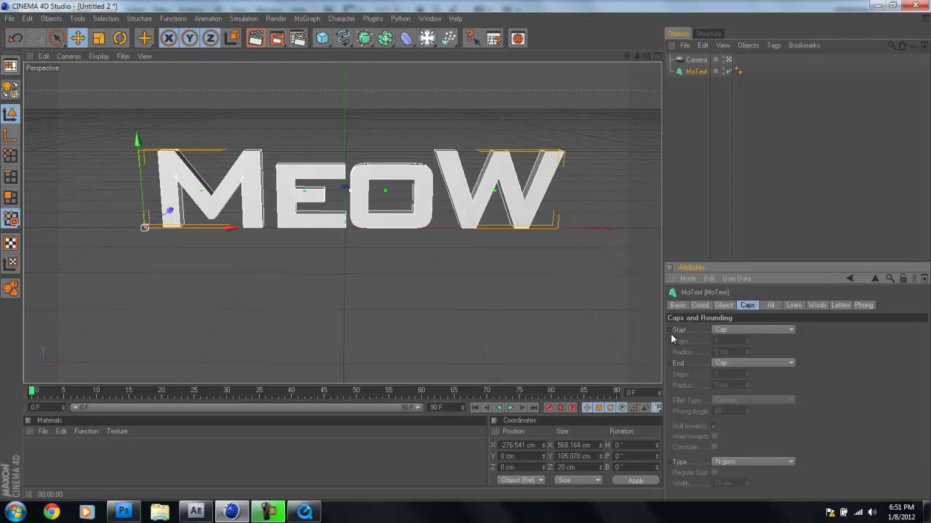
pyautogui.click(746, 330)
pyautogui.click(745, 373)
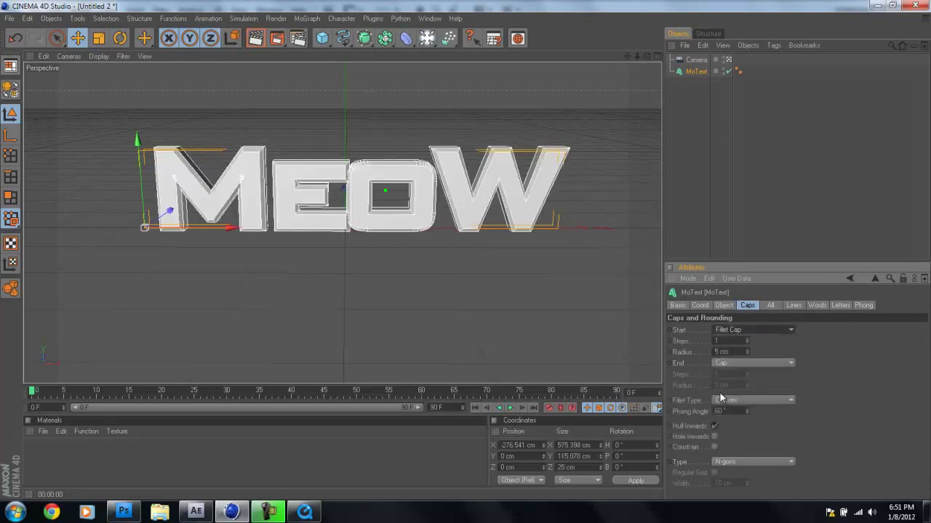
pyautogui.click(748, 363)
pyautogui.click(727, 407)
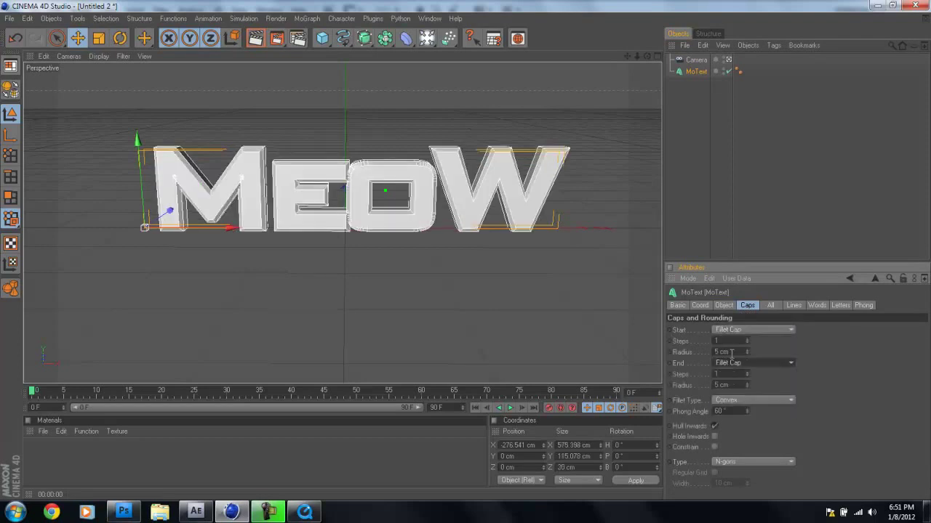
# Step: Set the start and end fillet radii of the MoText to 2 cm and preview render the bevels
pyautogui.doubleClick(732, 353)
pyautogui.write('3')
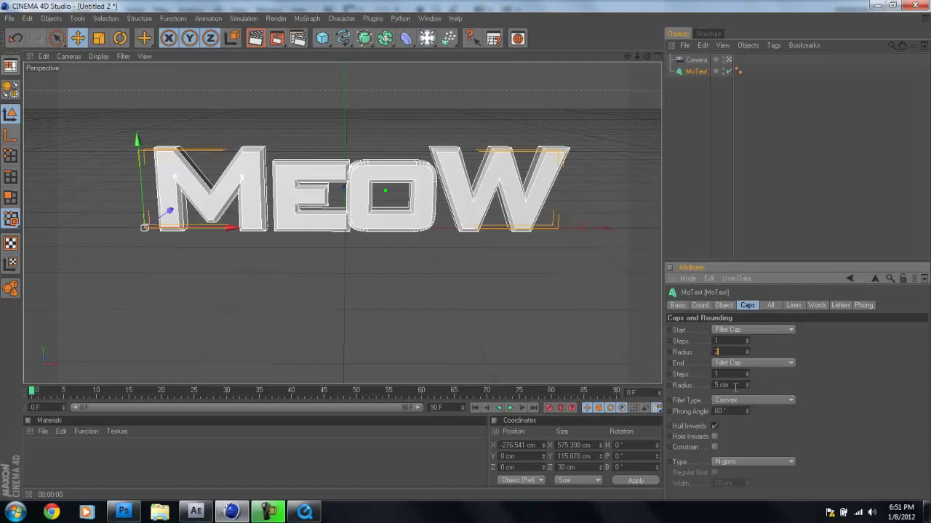
pyautogui.doubleClick(732, 385)
pyautogui.write('2')
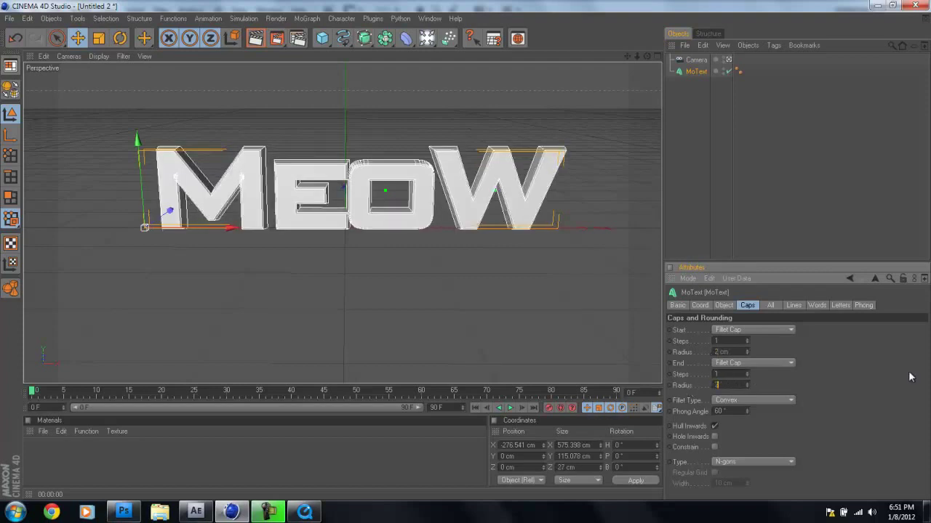
pyautogui.press('Return')
pyautogui.click(263, 41)
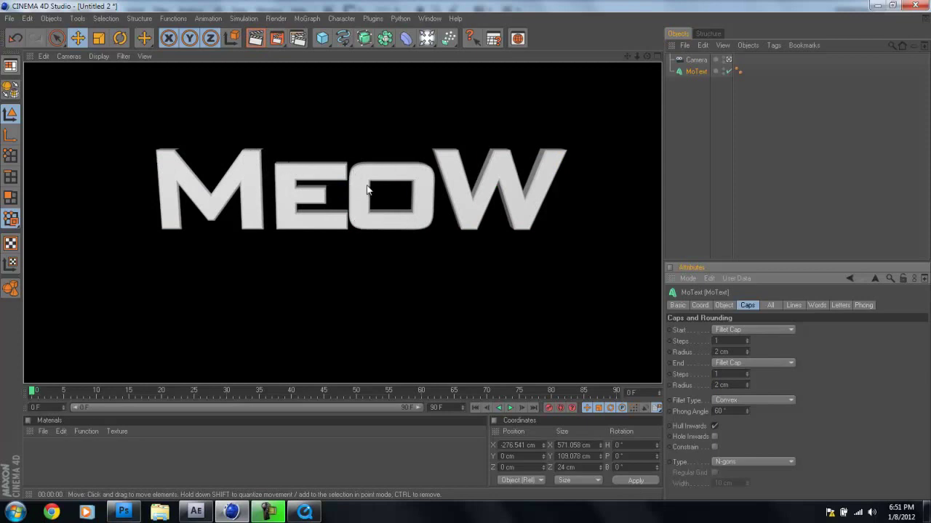
pyautogui.click(466, 255)
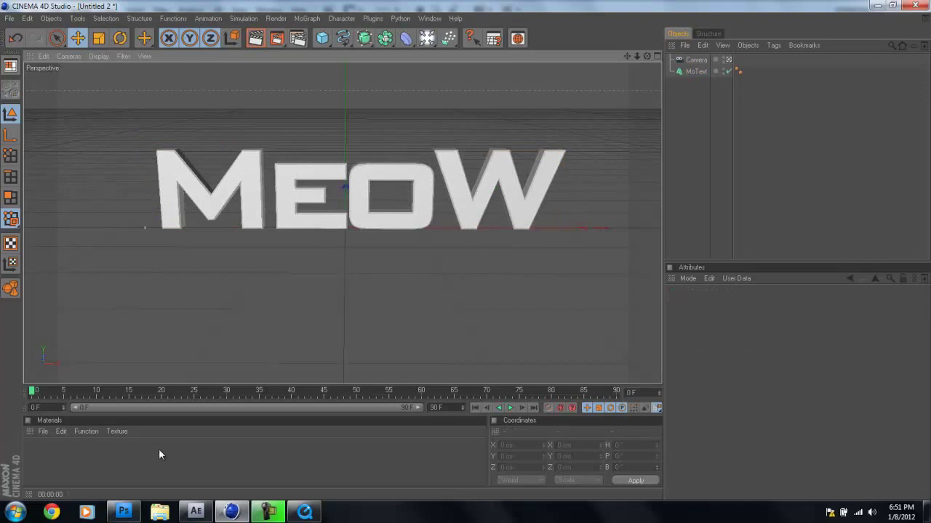
# Step: Create a new material, open it for editing and disable its Specular channel
pyautogui.click(40, 432)
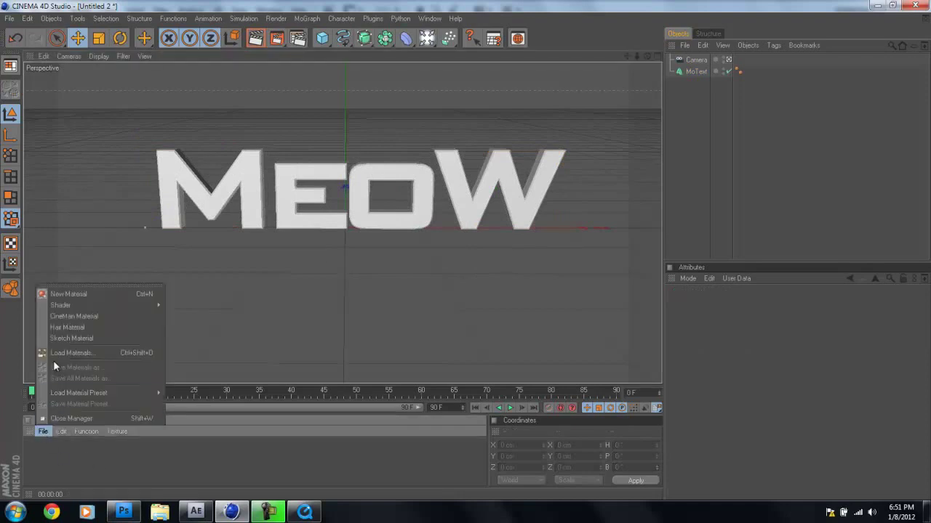
pyautogui.click(49, 294)
pyautogui.doubleClick(36, 452)
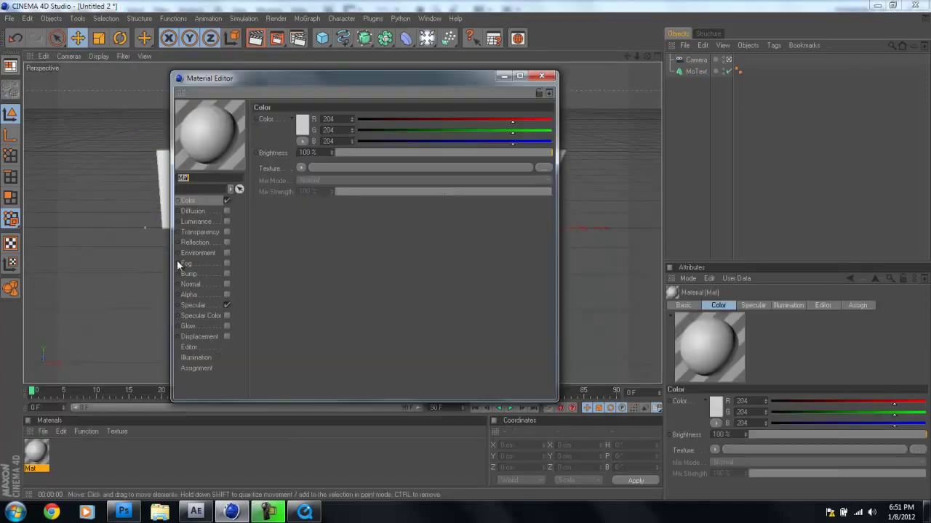
pyautogui.click(227, 306)
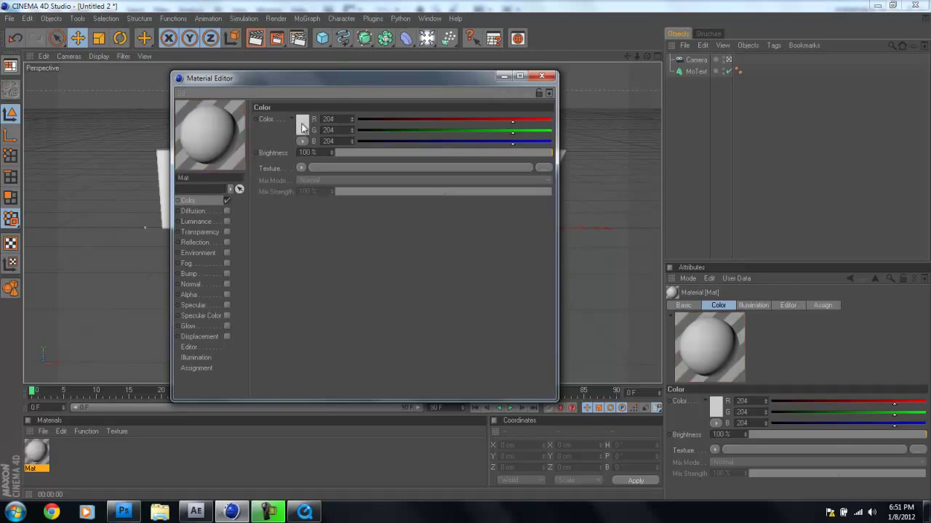
# Step: Set the new material's colour to green with RGB 67, 170, 8
pyautogui.moveTo(466, 122); pyautogui.dragTo(508, 125)
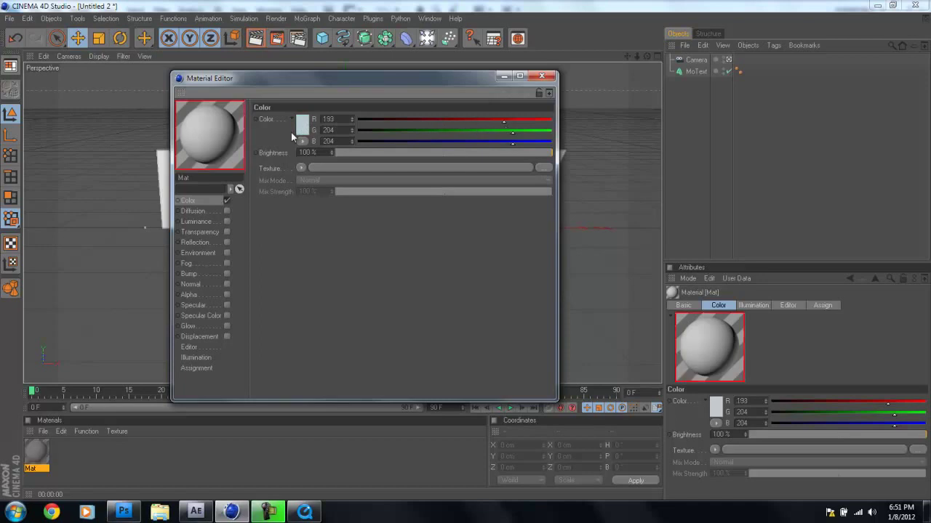
pyautogui.click(303, 123)
pyautogui.moveTo(379, 193); pyautogui.dragTo(444, 233)
pyautogui.moveTo(354, 82)
pyautogui.mouseDown()
pyautogui.moveTo(322, 82)
pyautogui.moveTo(339, 93)
pyautogui.moveTo(333, 103)
pyautogui.mouseUp()
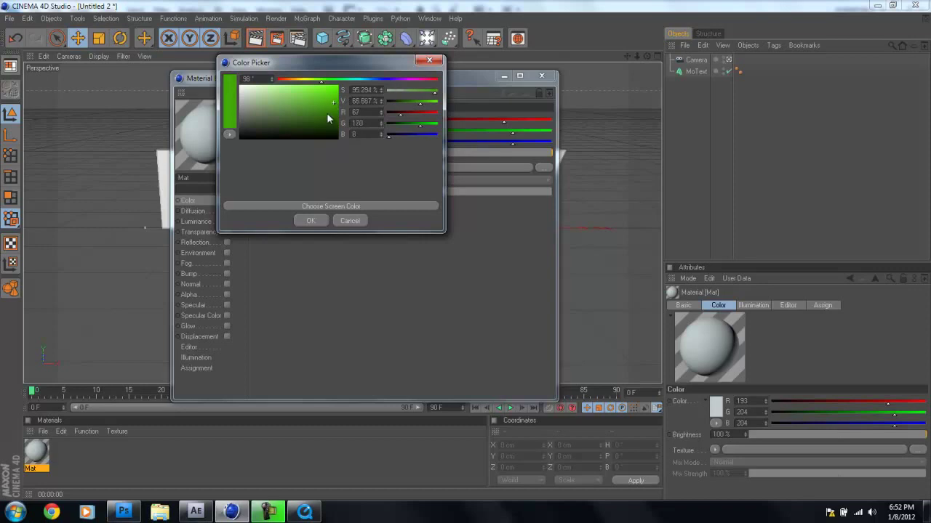
pyautogui.click(313, 221)
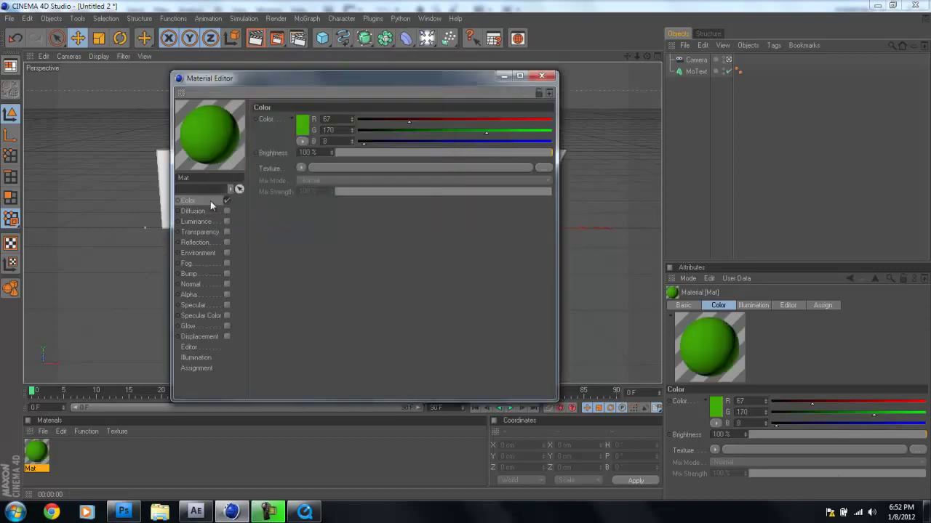
# Step: Enable the material's Reflection at 22% brightness with a Fresnel texture at 23% mix strength, and close the material editor
pyautogui.click(225, 242)
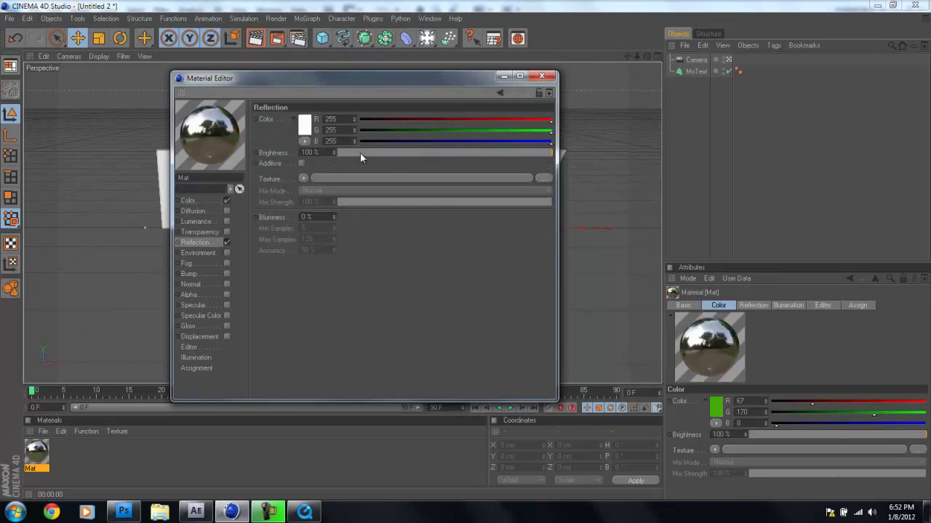
pyautogui.moveTo(338, 151); pyautogui.dragTo(384, 151)
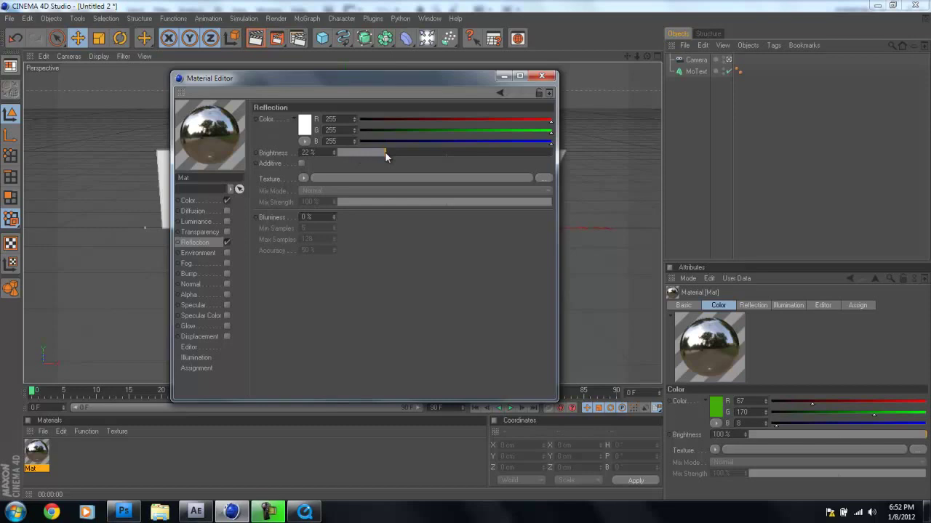
pyautogui.click(303, 178)
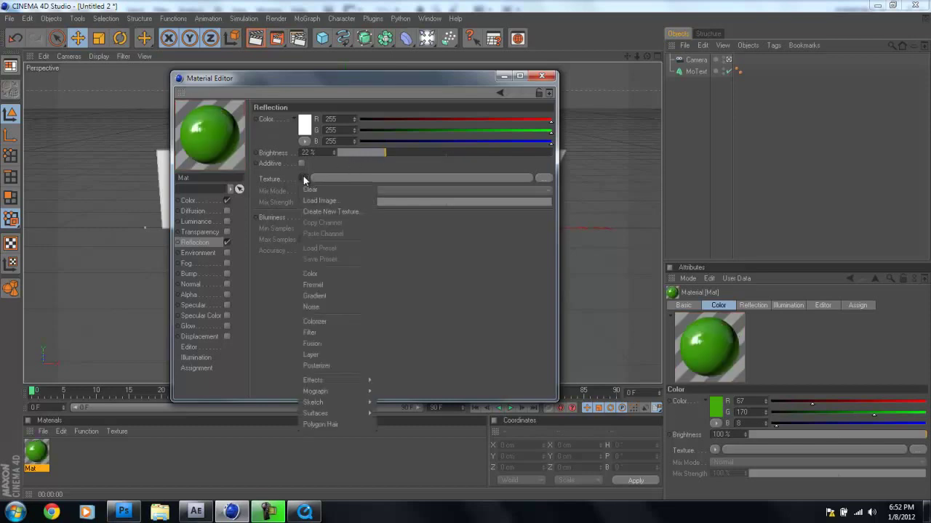
pyautogui.click(313, 284)
pyautogui.moveTo(404, 235); pyautogui.dragTo(387, 235)
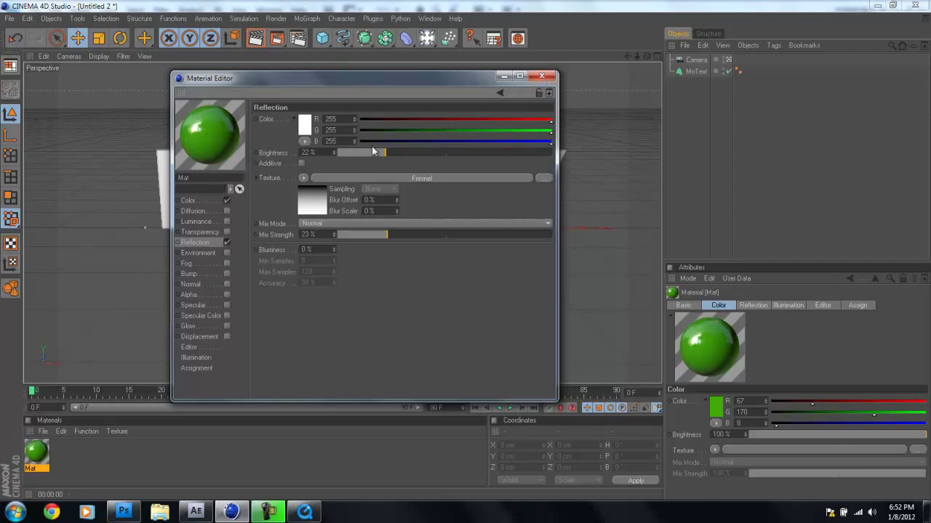
pyautogui.click(542, 75)
# Step: Apply the green material to the MoText and preview render it through the camera
pyautogui.moveTo(36, 446); pyautogui.dragTo(693, 75)
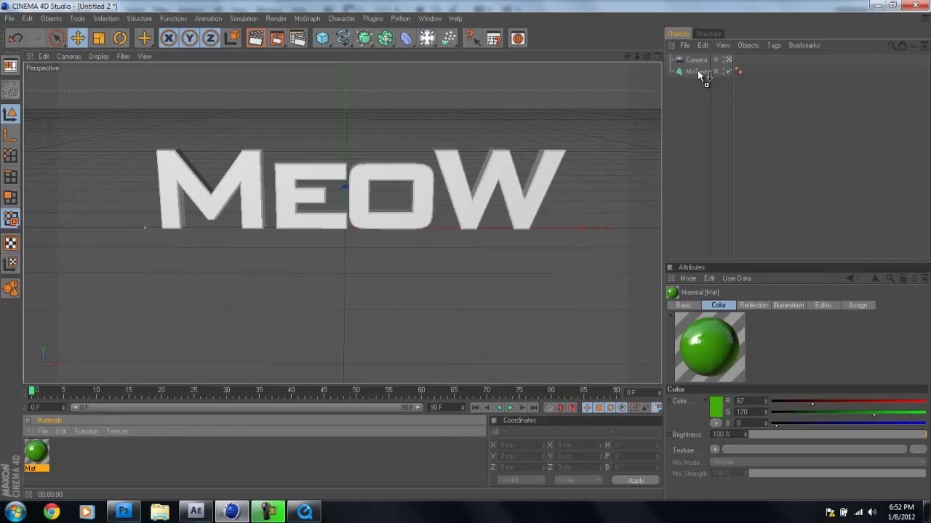
pyautogui.moveTo(606, 152); pyautogui.dragTo(287, 213)
pyautogui.hotkey('ctrl', 'r')
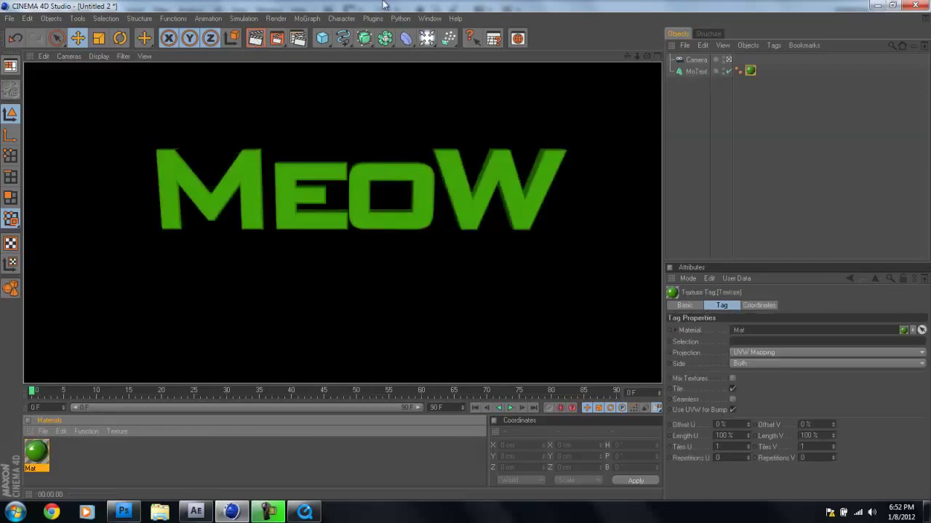
pyautogui.moveTo(628, 56); pyautogui.dragTo(511, 79)
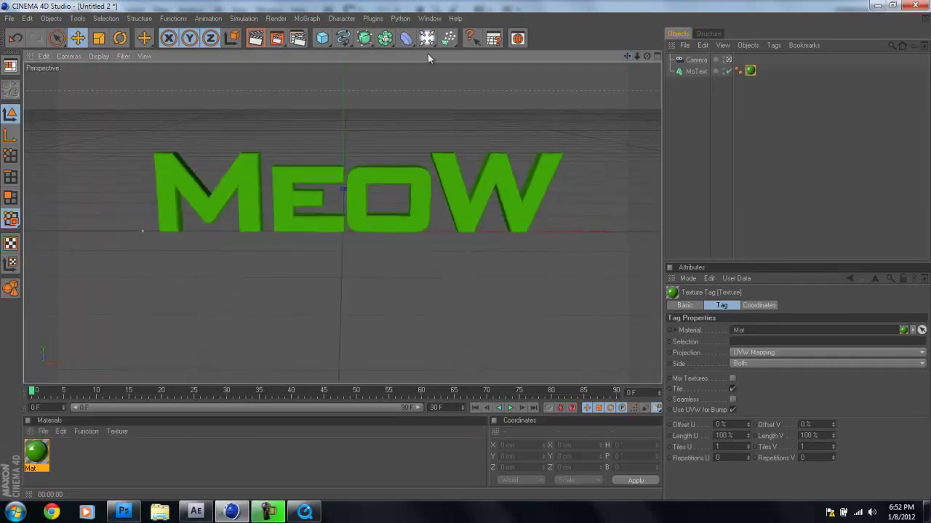
# Step: Add an omni light, move it in front of the text to about Z -35.6 cm, and preview render through the camera
pyautogui.moveTo(427, 42); pyautogui.dragTo(460, 52)
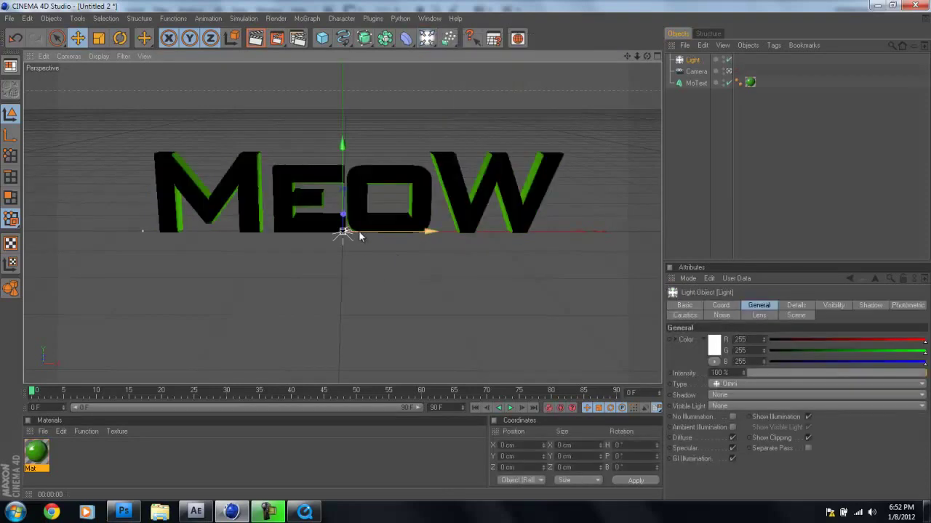
pyautogui.click(727, 71)
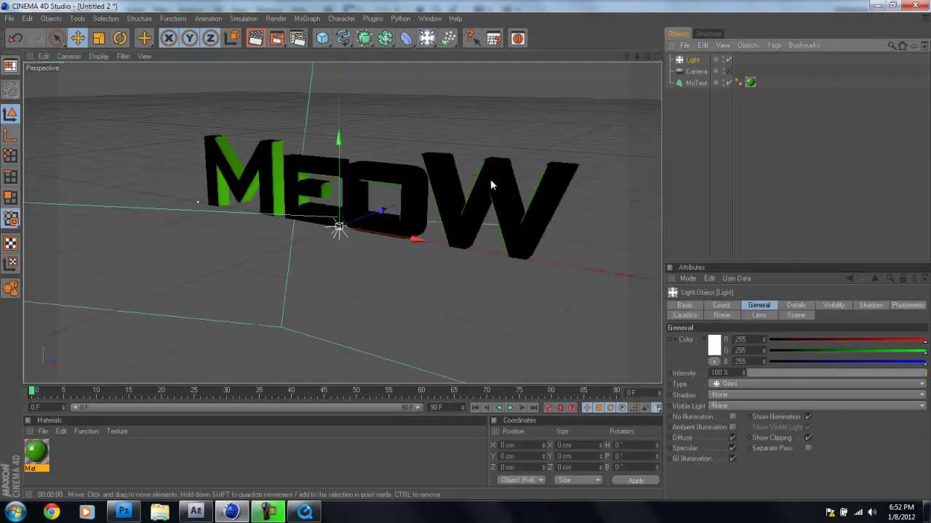
pyautogui.moveTo(391, 215); pyautogui.dragTo(462, 251)
pyautogui.hotkey('ctrl', 'z')
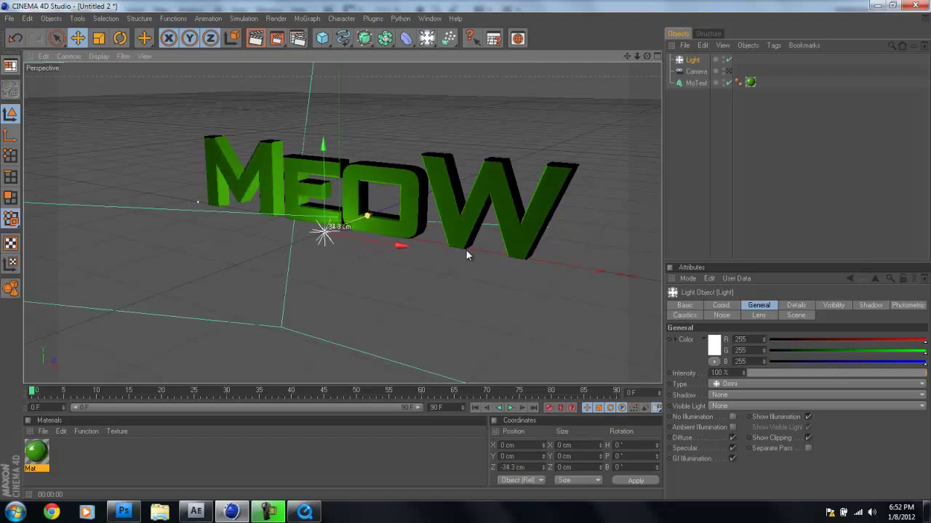
pyautogui.click(727, 71)
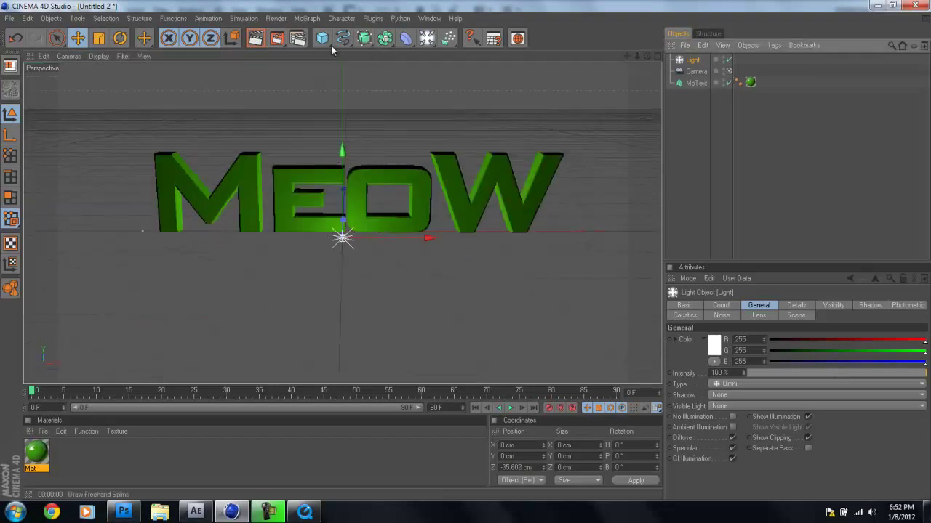
pyautogui.click(255, 38)
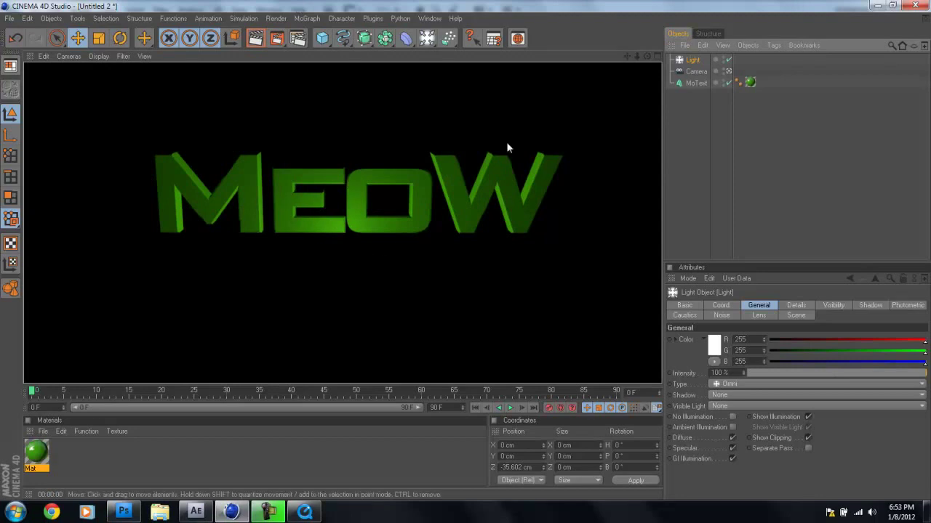
# Step: Duplicate the omni light, place the copy below the text at about Y -109 cm, Z -15.5 cm, and preview render
pyautogui.click(689, 60)
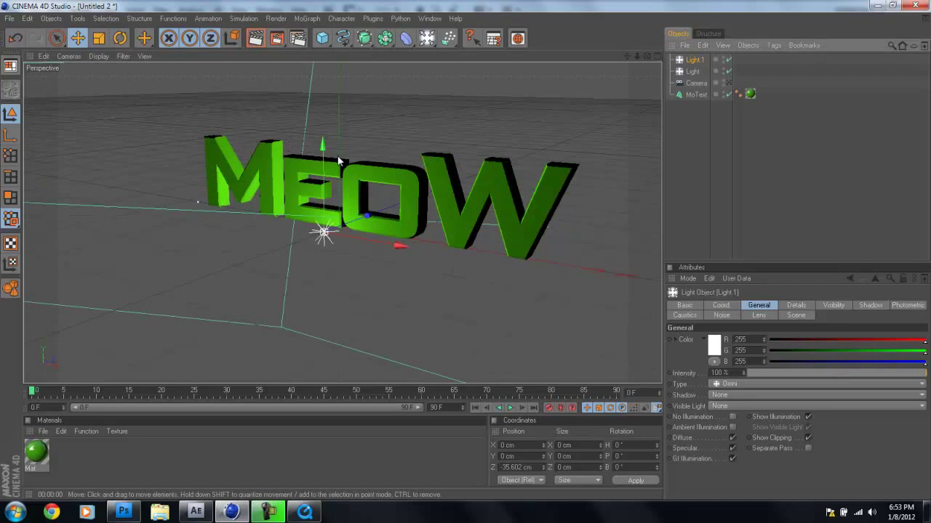
pyautogui.moveTo(323, 148); pyautogui.dragTo(324, 226)
pyautogui.moveTo(358, 298); pyautogui.dragTo(563, 191)
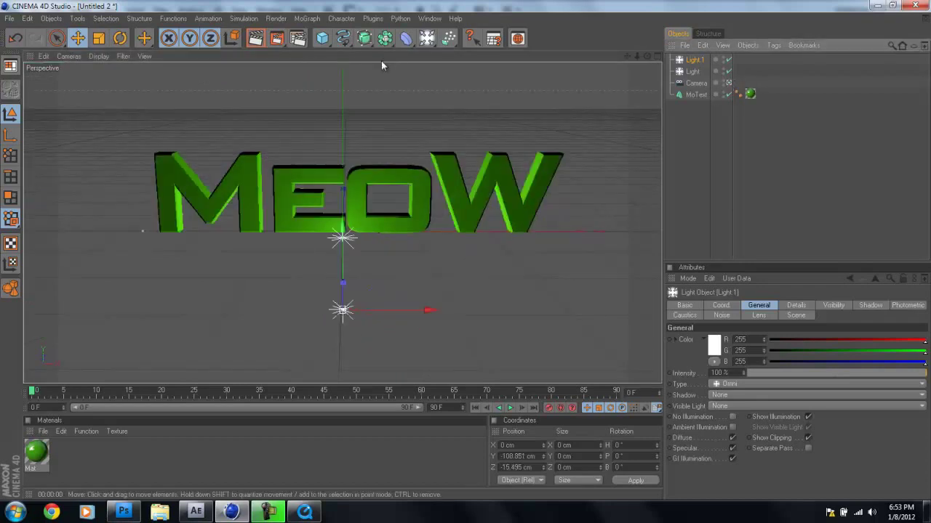
pyautogui.click(255, 38)
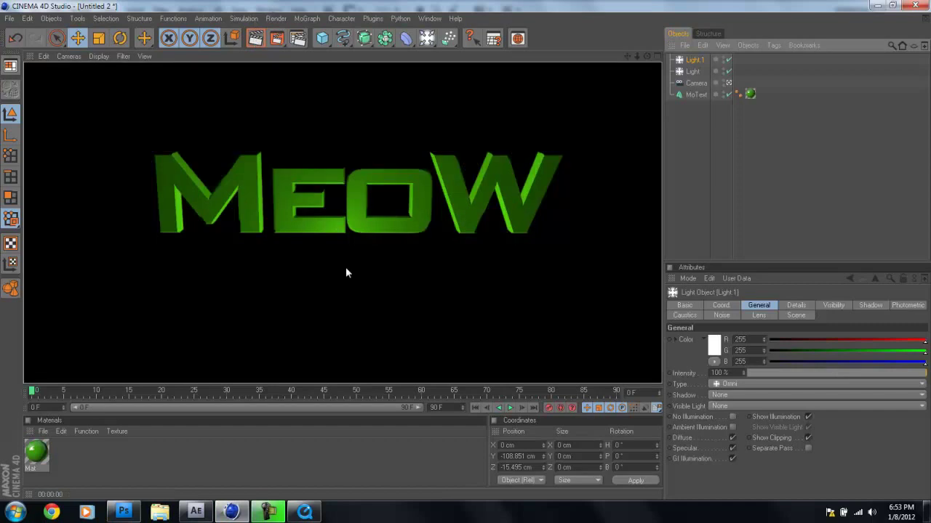
# Step: Duplicate the first omni light, raise the copy to about Y 268 cm, set its intensity to 80% and preview render
pyautogui.click(691, 71)
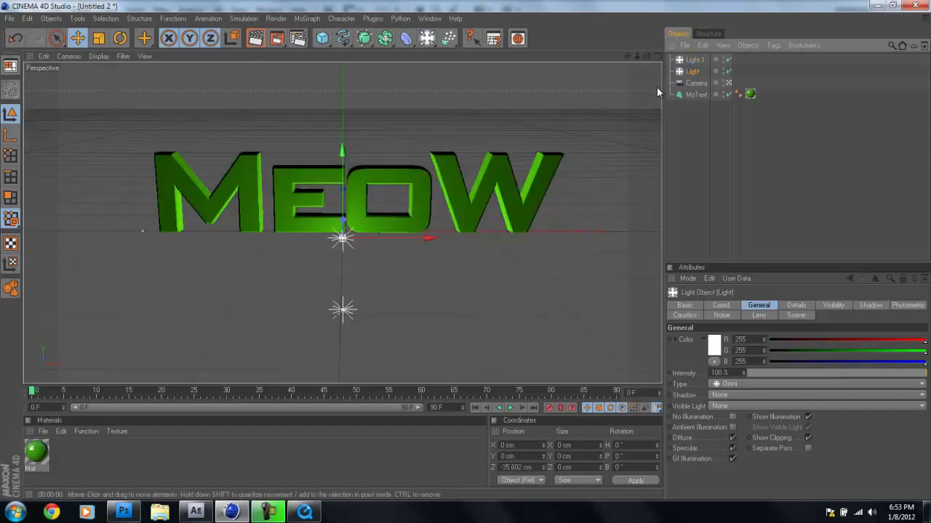
pyautogui.hotkey('ctrl', 'c')
pyautogui.hotkey('ctrl', 'v')
pyautogui.moveTo(345, 165); pyautogui.dragTo(345, 7)
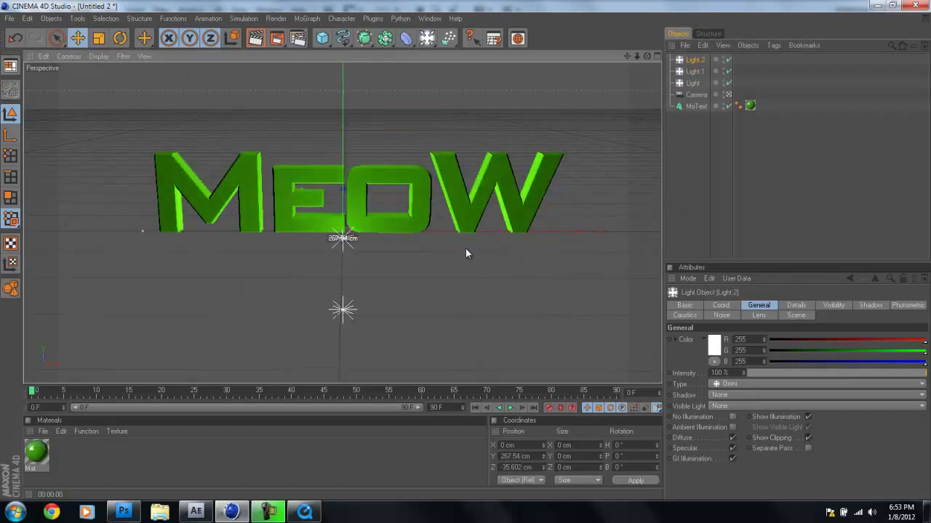
pyautogui.moveTo(743, 375); pyautogui.dragTo(743, 373)
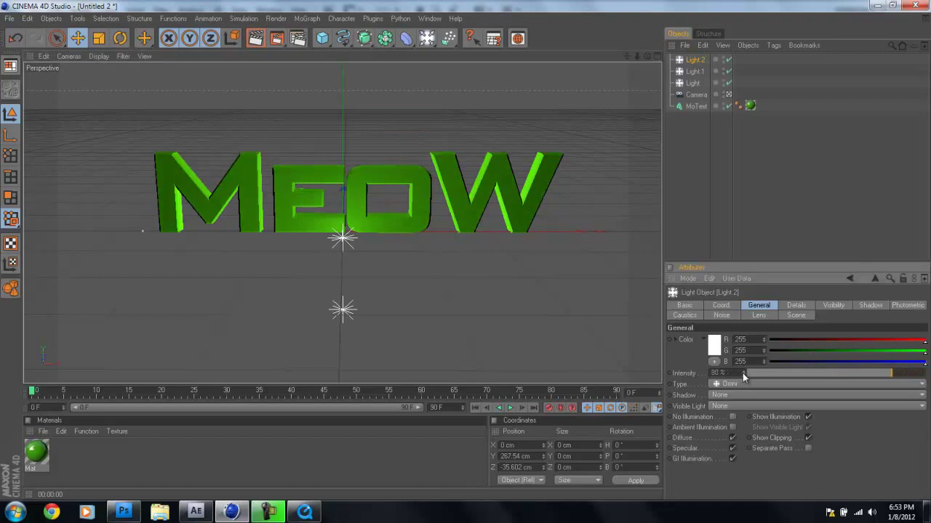
pyautogui.click(255, 38)
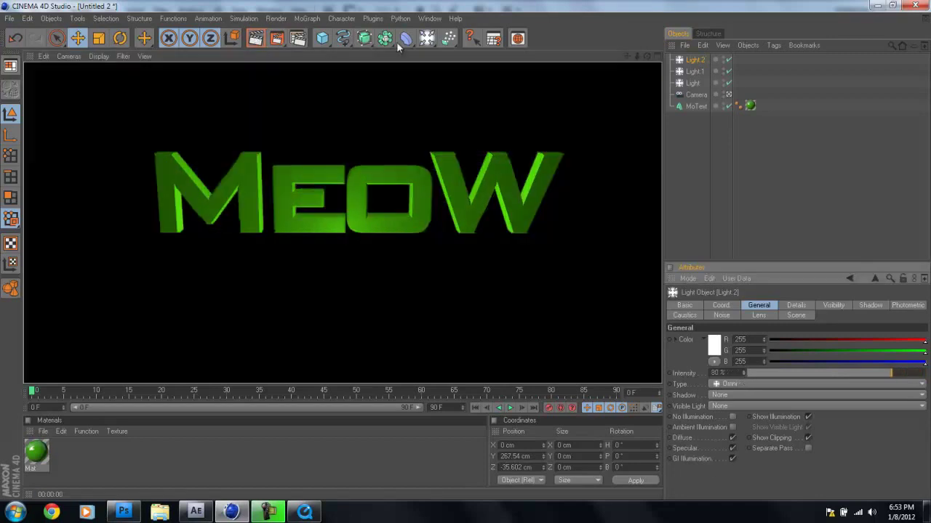
# Step: Delete all three omni lights from the scene
pyautogui.click(691, 83)
pyautogui.keyDown('shift'); pyautogui.click(695, 60); pyautogui.keyUp('shift')
pyautogui.press('Delete')
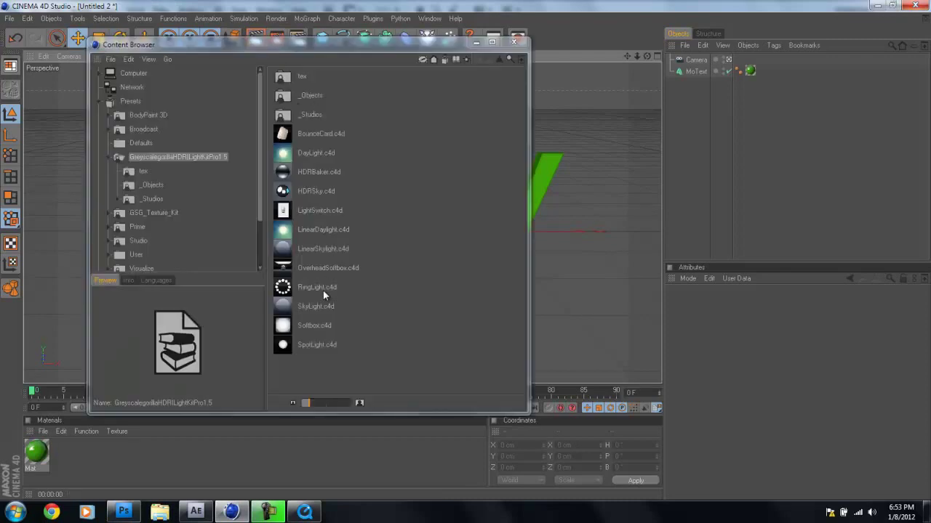
# Step: Add the OverheadSoftbox preset from the GreyscalegorillaHDRILightKitPro1.5 library and check the text in a preview render
pyautogui.click(323, 269)
pyautogui.doubleClick(347, 271)
pyautogui.click(515, 41)
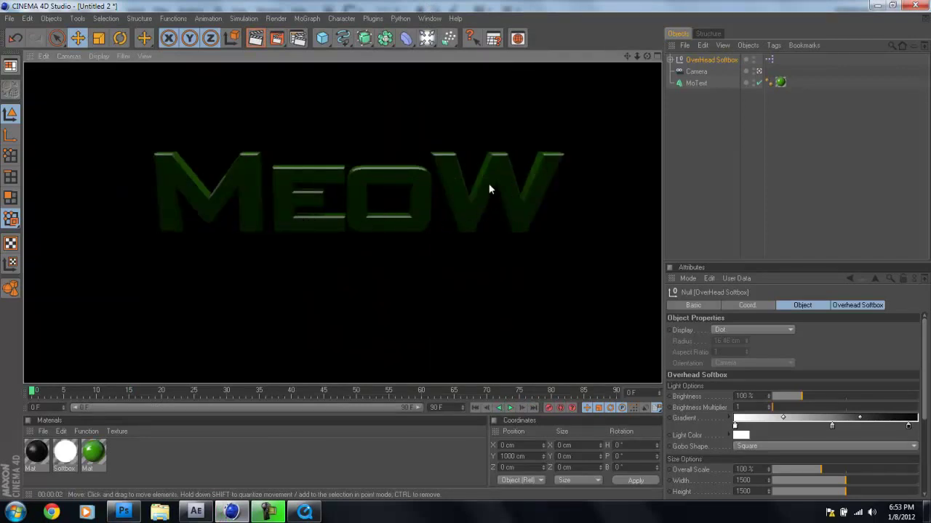
pyautogui.click(620, 184)
# Step: Add a spot light and move it in front of and below the text, to about Y -142 cm, Z -320 cm
pyautogui.moveTo(426, 38); pyautogui.dragTo(466, 74)
pyautogui.click(758, 83)
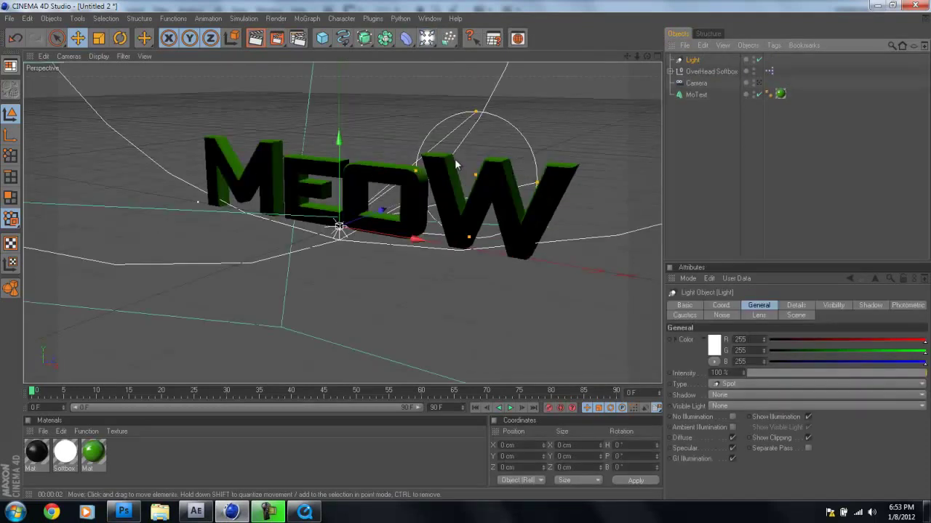
pyautogui.moveTo(384, 213); pyautogui.dragTo(464, 251)
pyautogui.moveTo(133, 217); pyautogui.dragTo(467, 255)
pyautogui.moveTo(627, 56); pyautogui.dragTo(467, 254)
# Step: Tilt the spot light up at the text to a pitch of about 21° and widen its cone to cover most letters
pyautogui.click(120, 37)
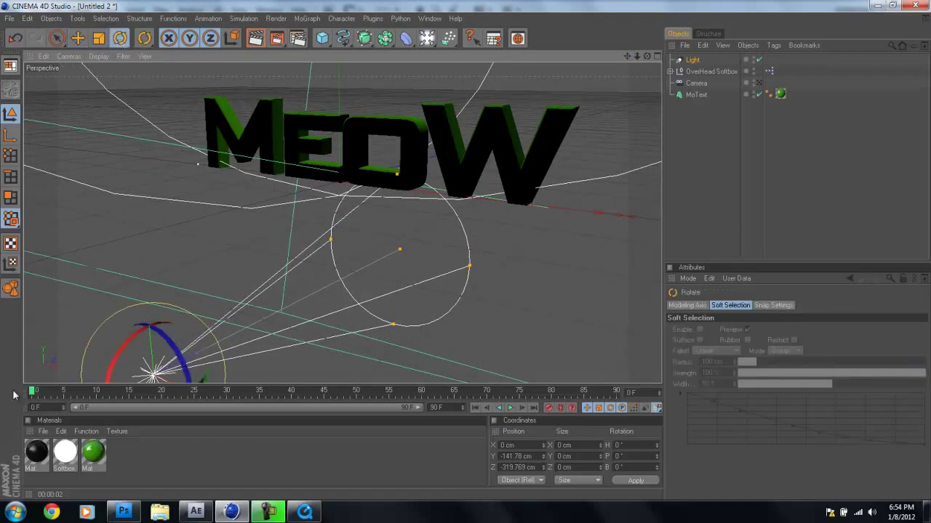
pyautogui.moveTo(114, 347); pyautogui.dragTo(121, 369)
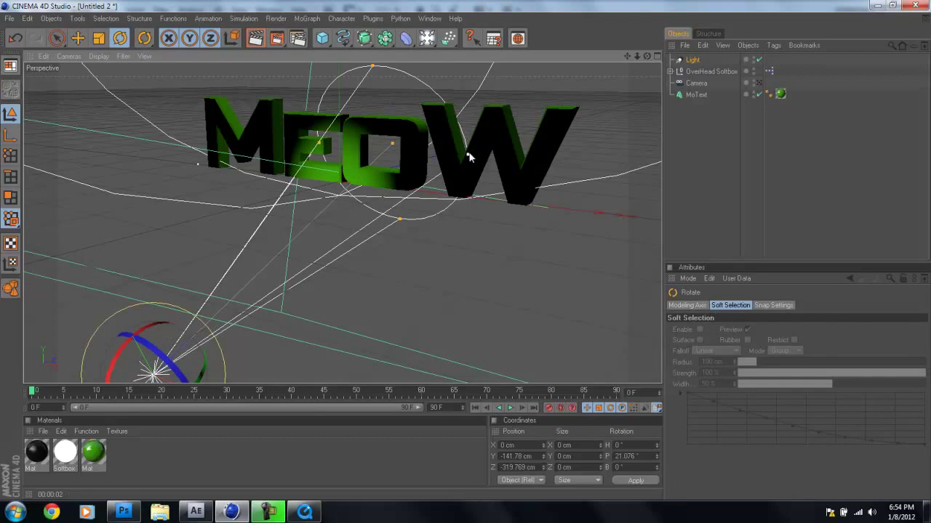
pyautogui.moveTo(470, 155); pyautogui.dragTo(545, 181)
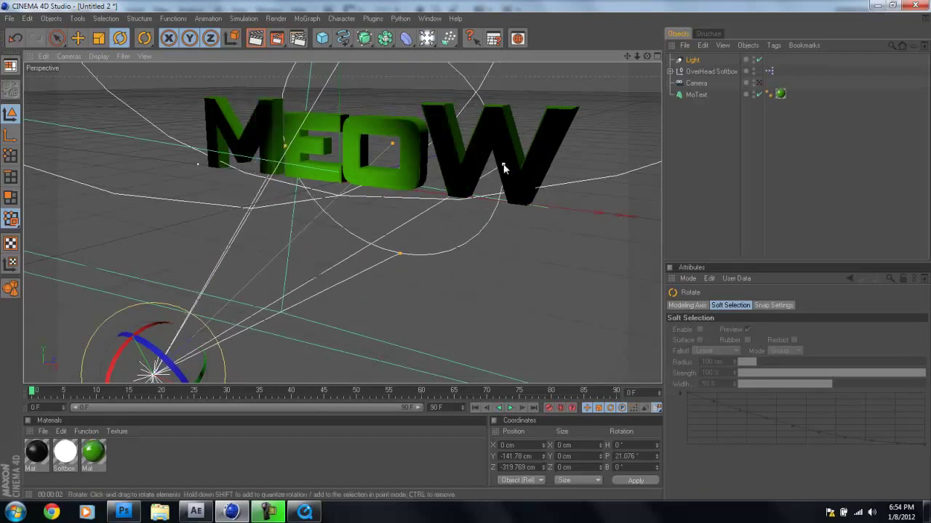
pyautogui.moveTo(464, 251)
pyautogui.mouseDown()
pyautogui.moveTo(417, 251)
pyautogui.moveTo(476, 250)
pyautogui.moveTo(468, 251)
pyautogui.mouseUp()
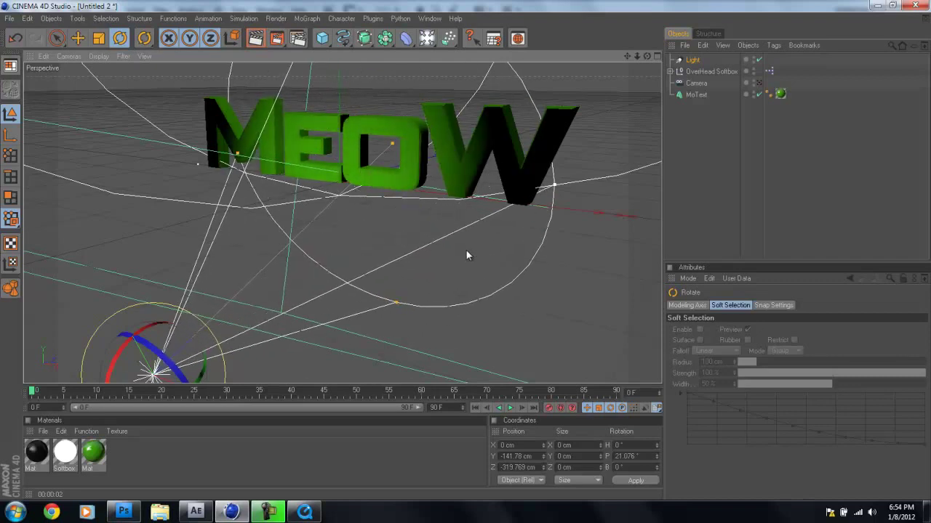
# Step: Set the spot light's intensity to 51% and preview render the text through the camera
pyautogui.click(691, 60)
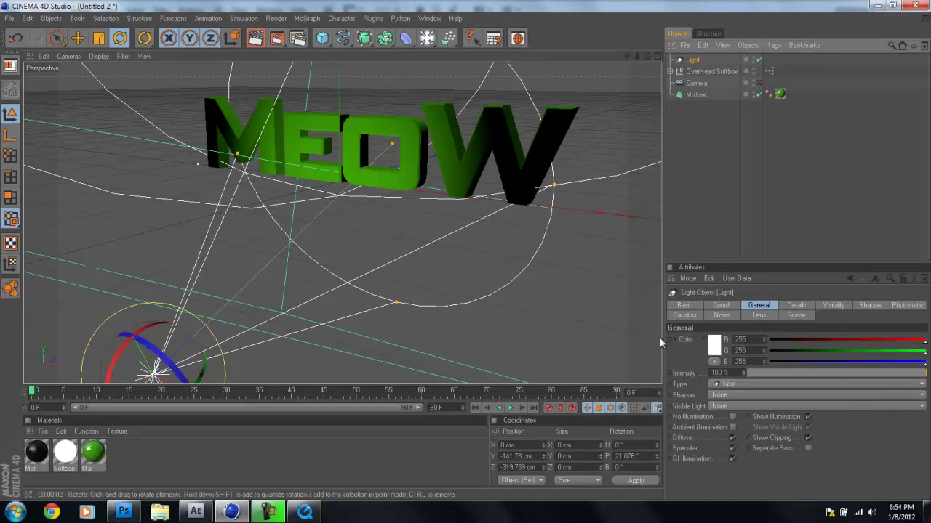
pyautogui.click(743, 375)
pyautogui.moveTo(743, 375); pyautogui.dragTo(742, 372)
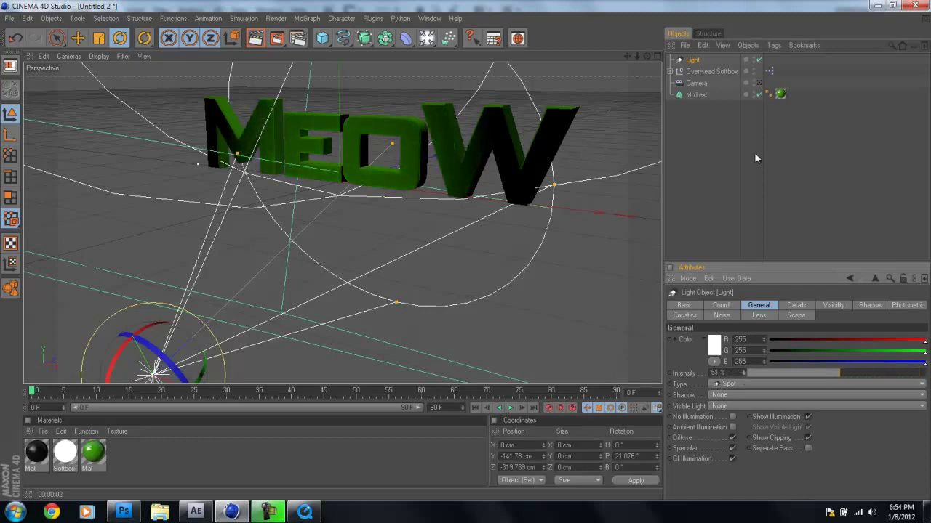
pyautogui.click(759, 83)
pyautogui.click(257, 40)
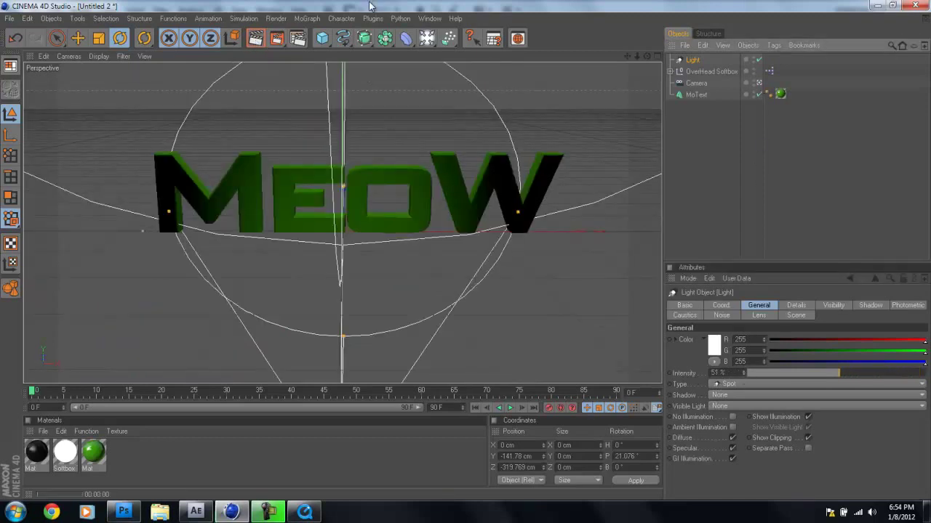
pyautogui.hotkey('ctrl', 'r')
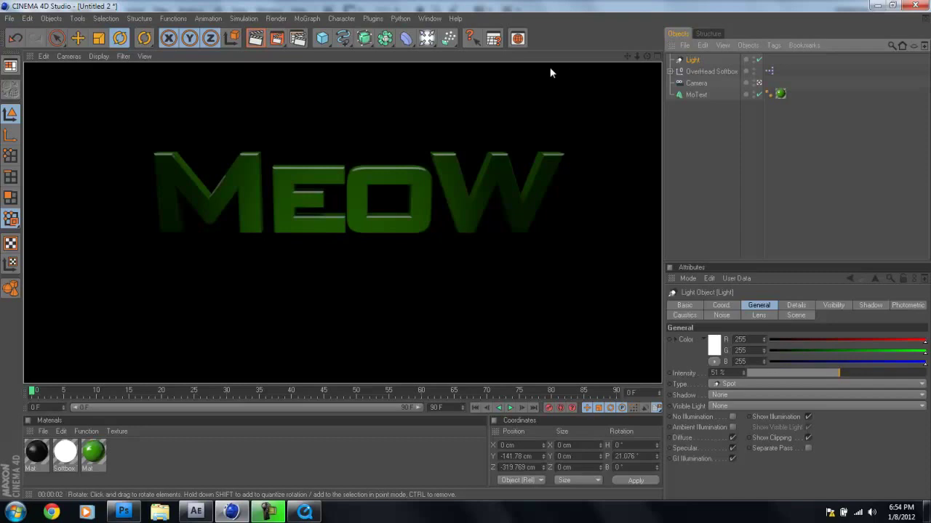
pyautogui.click(687, 154)
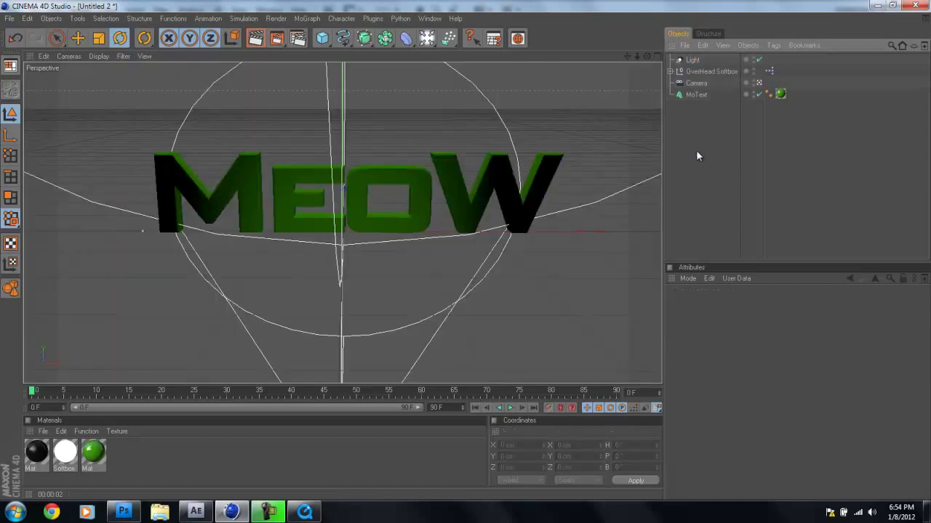
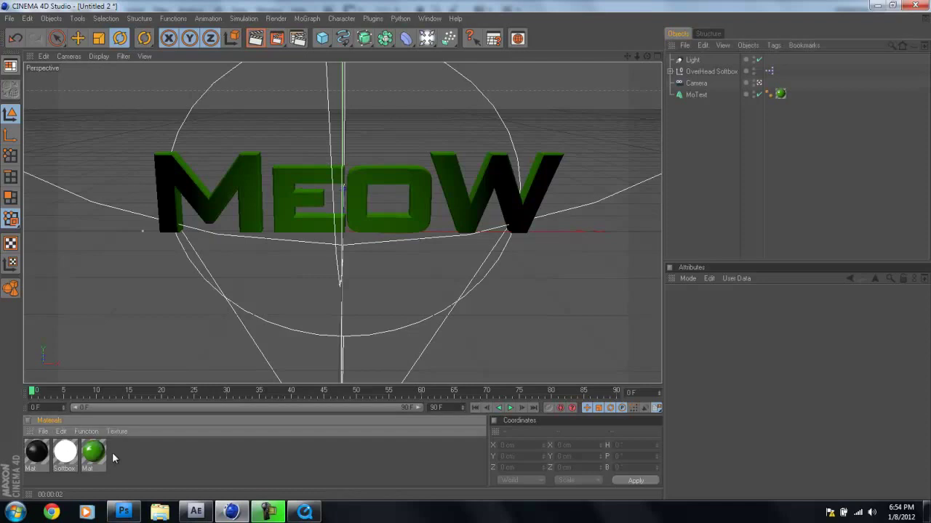
# Step: Preview render the text and create a new material with its Specular channel turned off
pyautogui.click(255, 39)
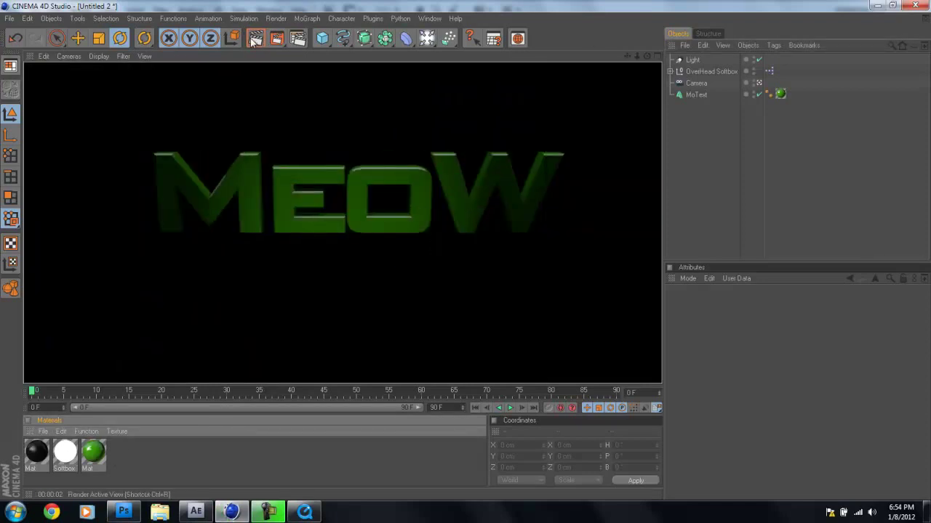
pyautogui.click(168, 461)
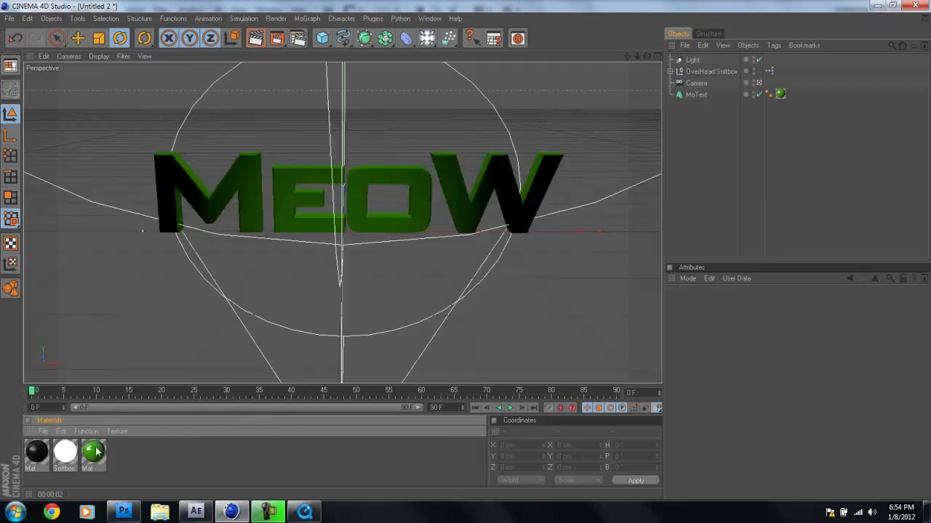
pyautogui.click(42, 431)
pyautogui.click(69, 294)
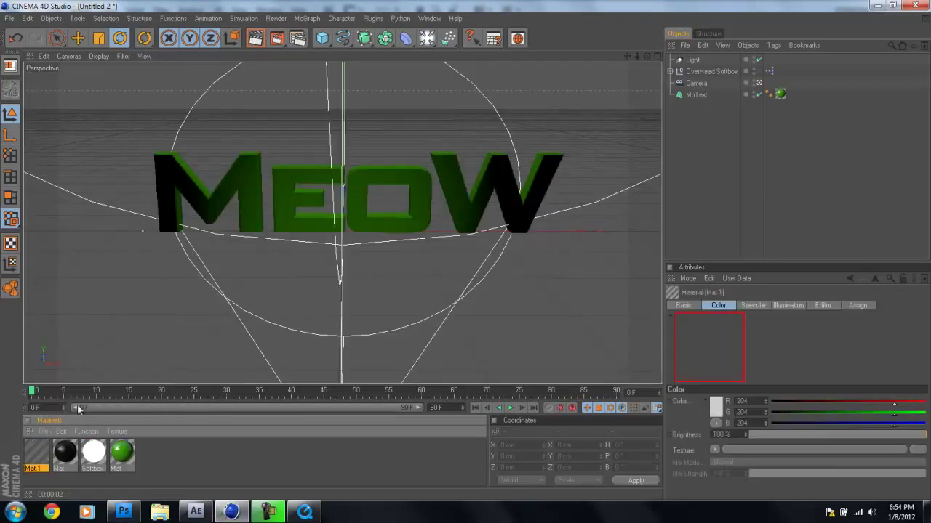
pyautogui.doubleClick(37, 453)
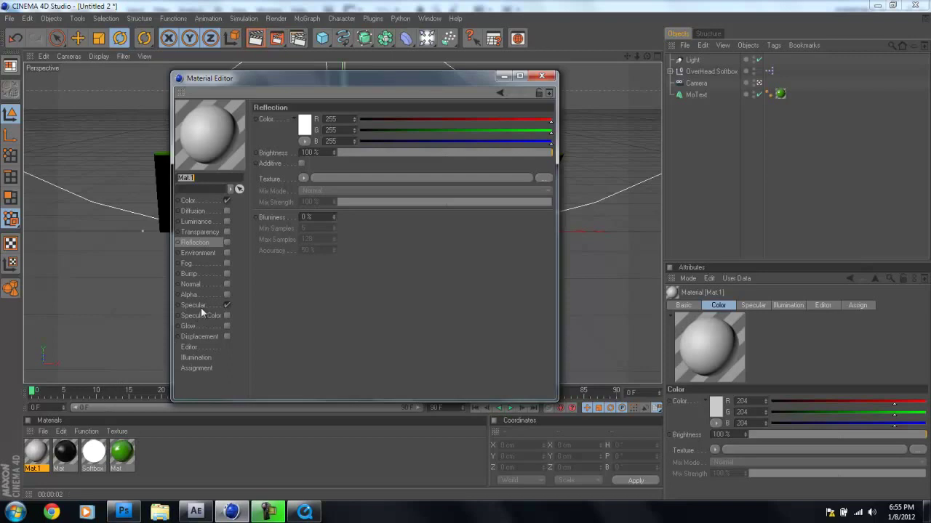
pyautogui.click(189, 201)
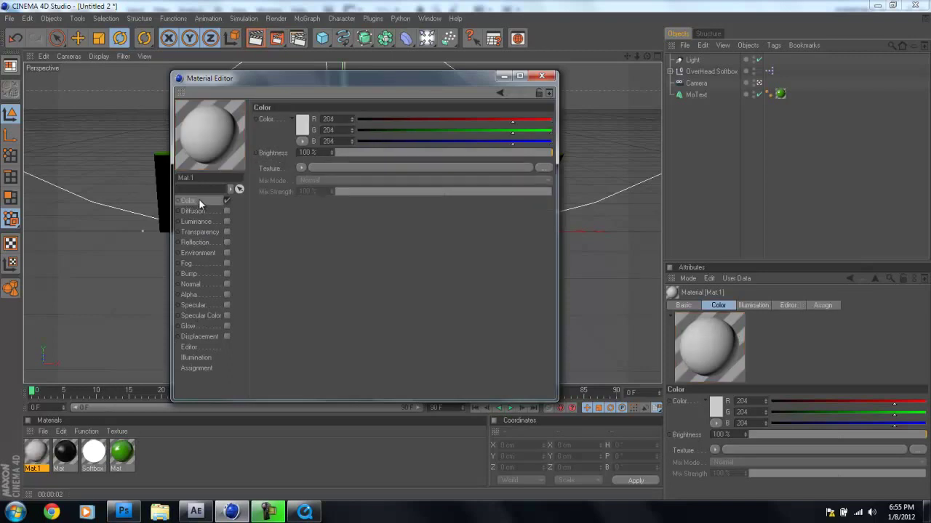
# Step: Load a Gradient shader as the new material's color texture and set its type to 2D - Circular
pyautogui.click(301, 168)
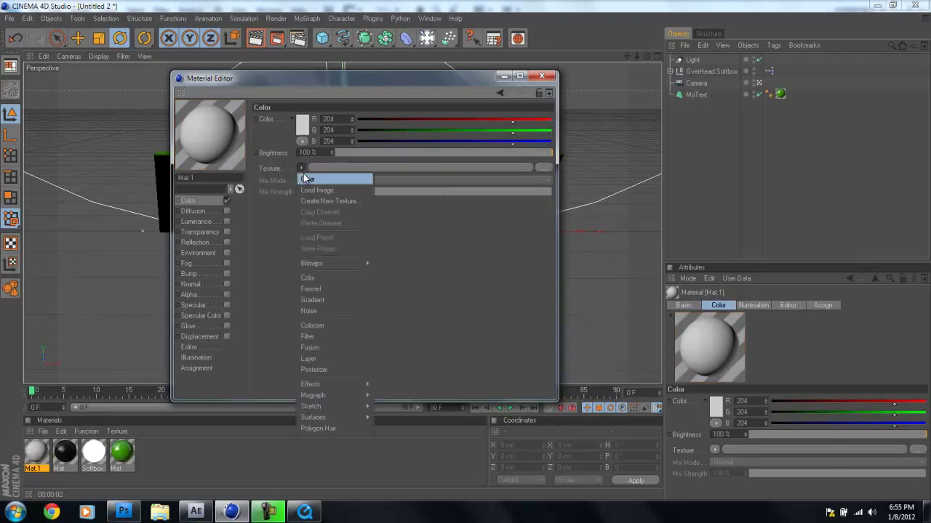
pyautogui.click(318, 300)
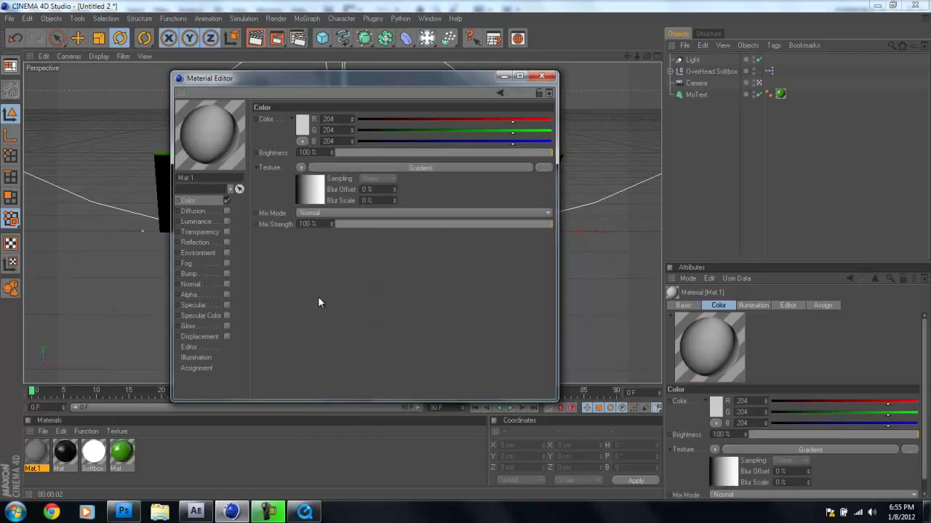
pyautogui.click(426, 167)
pyautogui.click(314, 217)
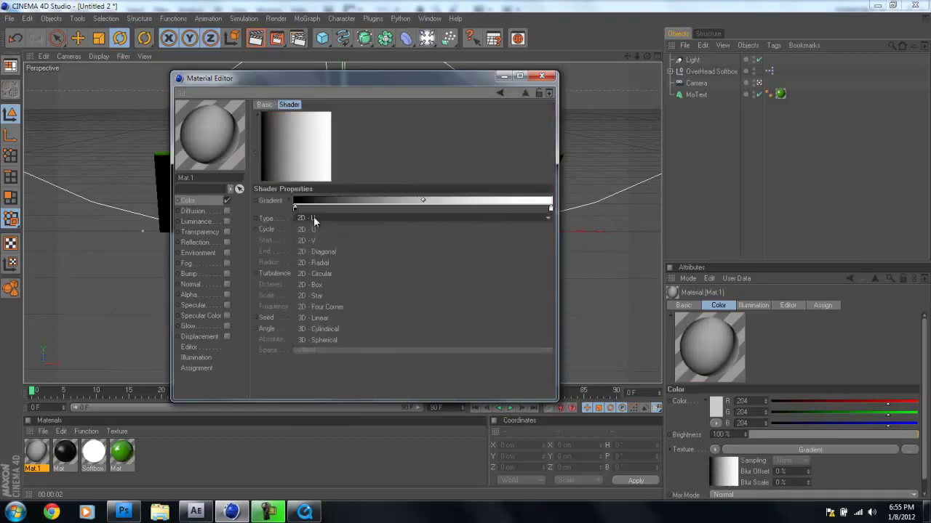
pyautogui.click(321, 272)
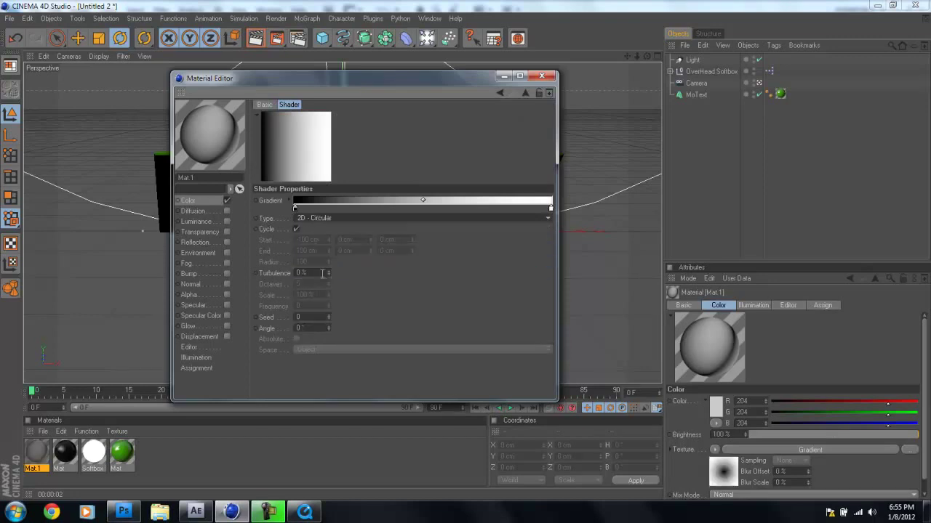
pyautogui.moveTo(296, 207)
pyautogui.mouseDown()
pyautogui.moveTo(365, 206)
pyautogui.moveTo(296, 210)
pyautogui.mouseUp()
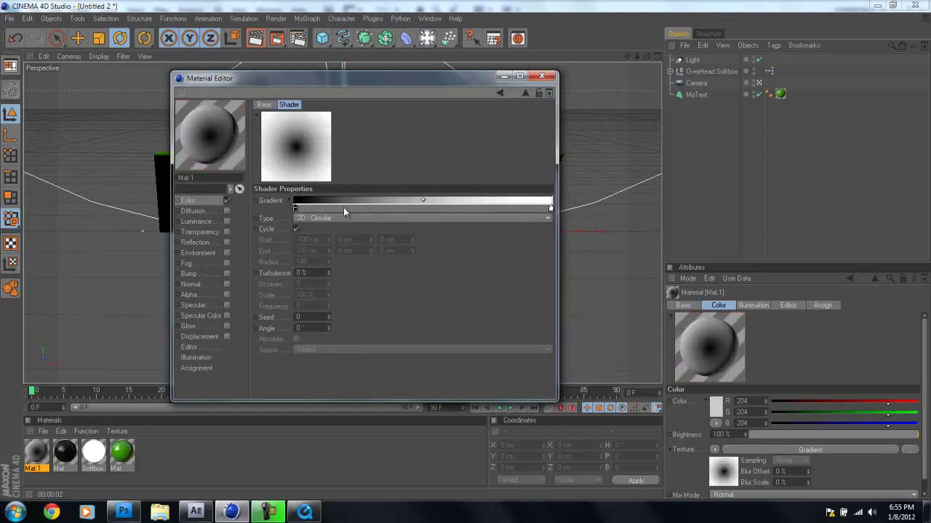
pyautogui.click(376, 209)
pyautogui.moveTo(377, 209); pyautogui.dragTo(376, 226)
# Step: Color the gradient's start knot dark green (R 9, G 24, B 3) and its end knot near-black (R 16, G 16, B 16)
pyautogui.doubleClick(294, 208)
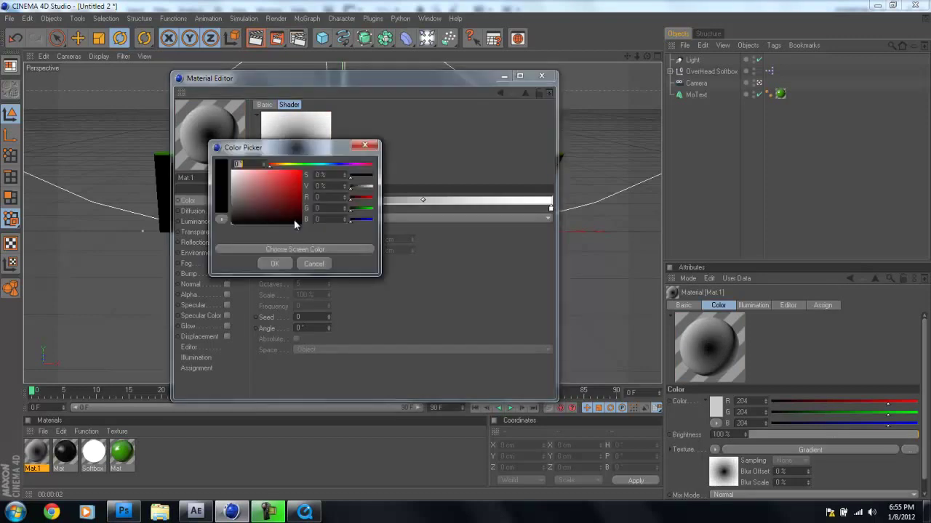
pyautogui.click(299, 165)
pyautogui.moveTo(292, 190); pyautogui.dragTo(290, 220)
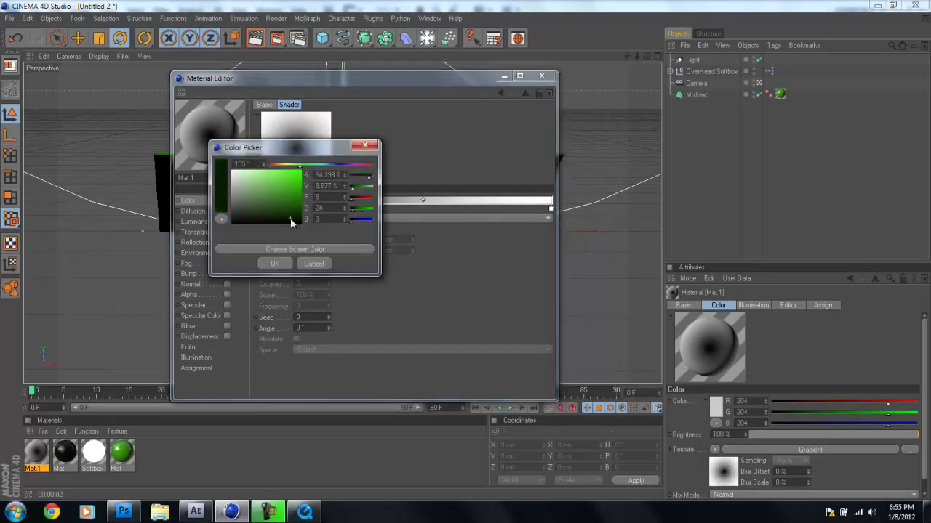
pyautogui.click(275, 264)
pyautogui.doubleClick(551, 208)
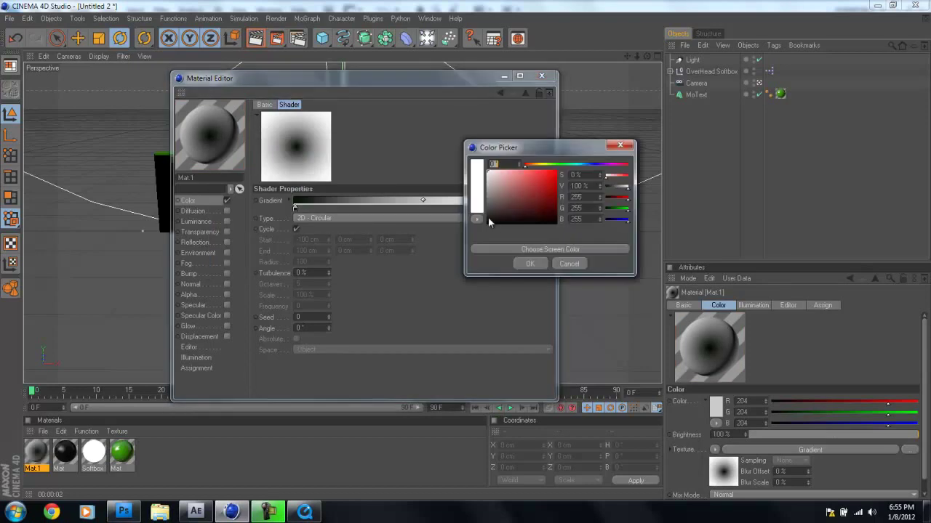
pyautogui.moveTo(486, 222); pyautogui.dragTo(477, 224)
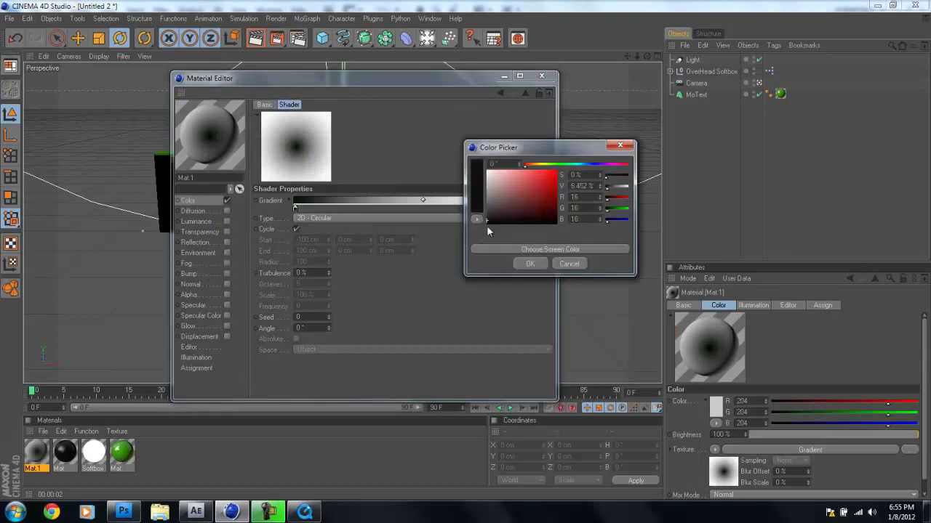
pyautogui.click(522, 263)
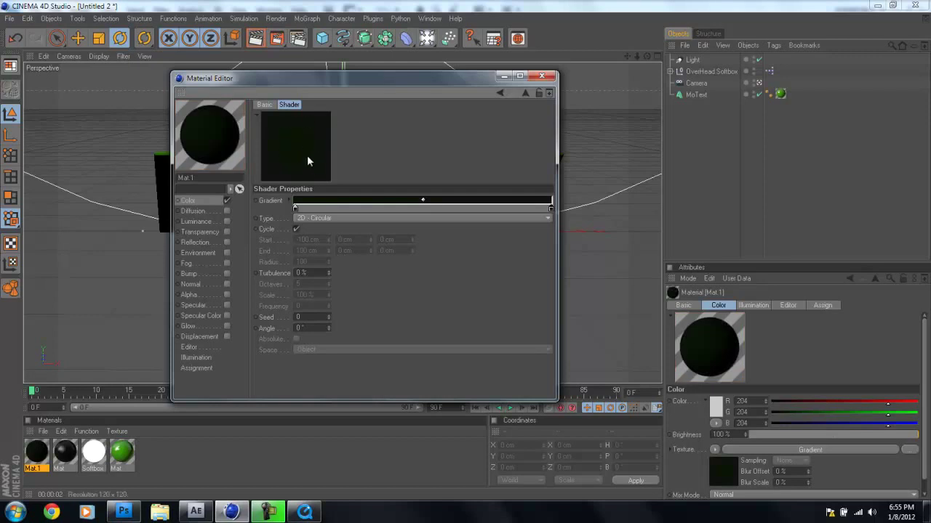
pyautogui.click(541, 76)
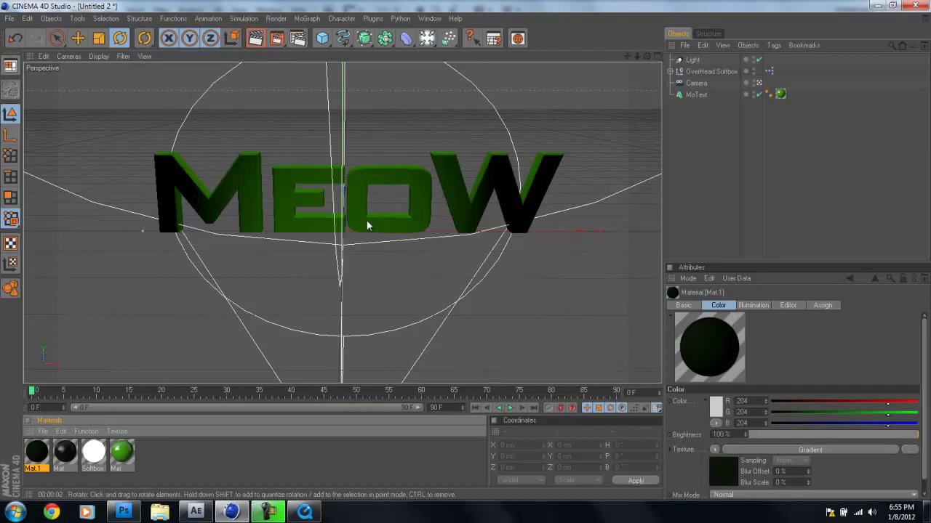
# Step: Add a Background object to the scene and apply the gradient material Mat.1 to it
pyautogui.click(426, 38)
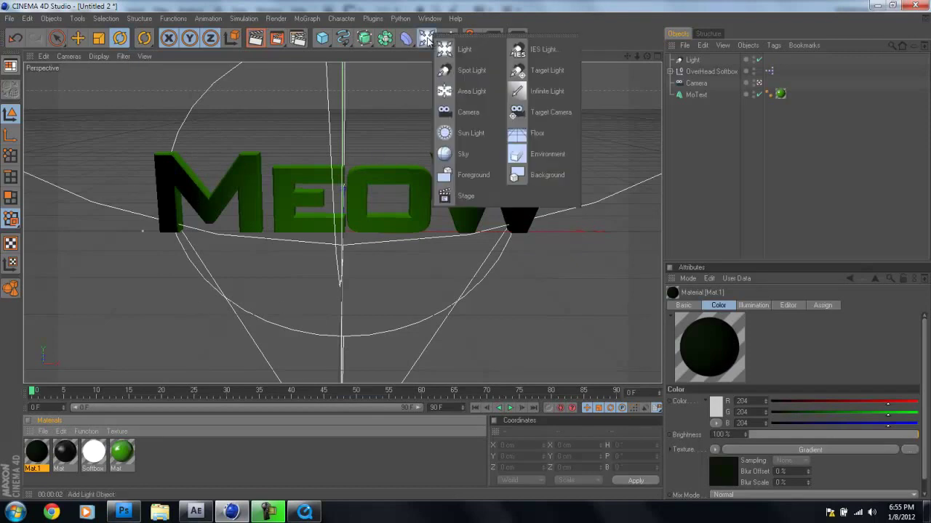
pyautogui.click(542, 175)
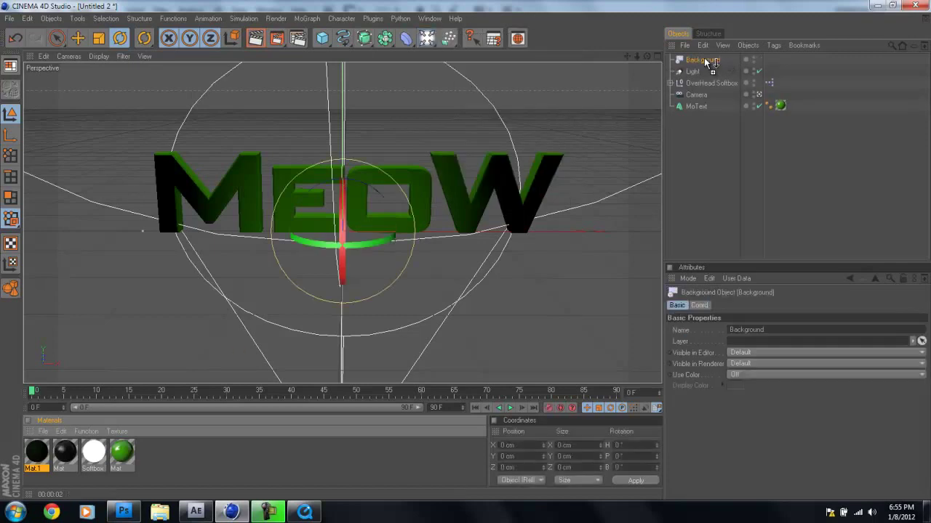
pyautogui.moveTo(707, 58); pyautogui.dragTo(709, 60)
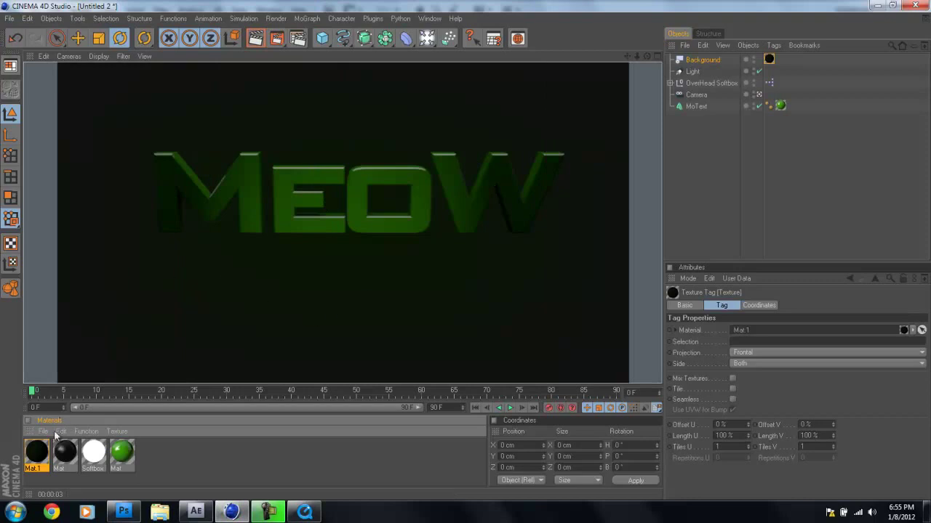
# Step: Darken the start knot of Mat.1's color gradient to a very dark green (R 6, G 13, B 2)
pyautogui.doubleClick(42, 455)
pyautogui.click(324, 190)
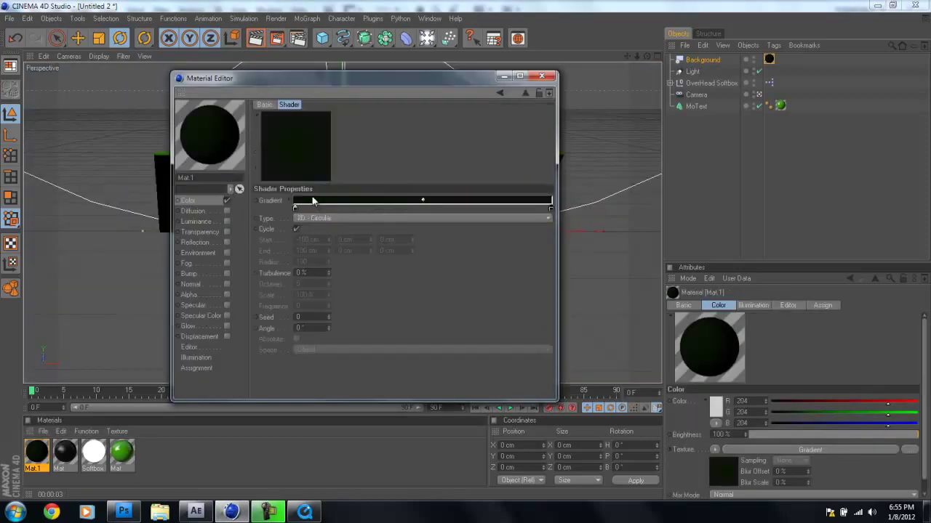
pyautogui.doubleClick(295, 209)
pyautogui.moveTo(290, 224); pyautogui.dragTo(290, 226)
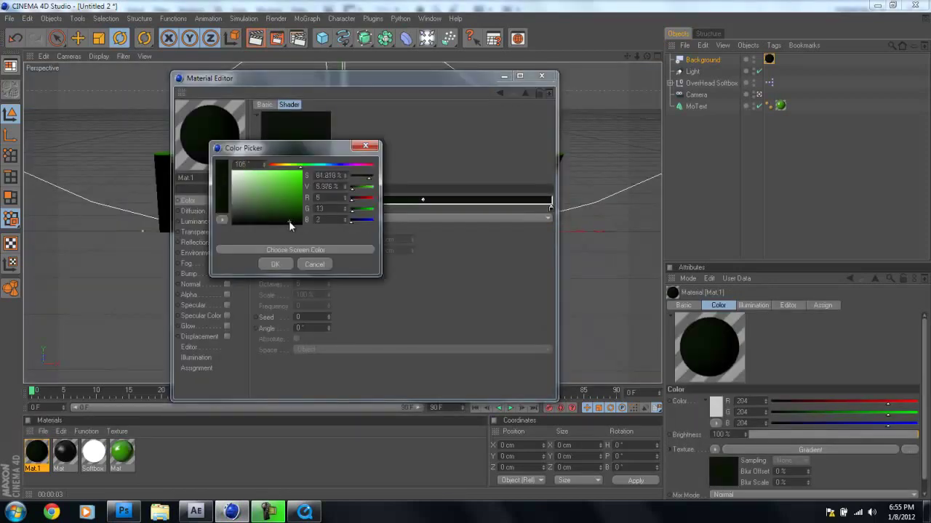
pyautogui.click(280, 263)
# Step: Set the gradient's end knot to black and preview render the text against the background
pyautogui.doubleClick(550, 210)
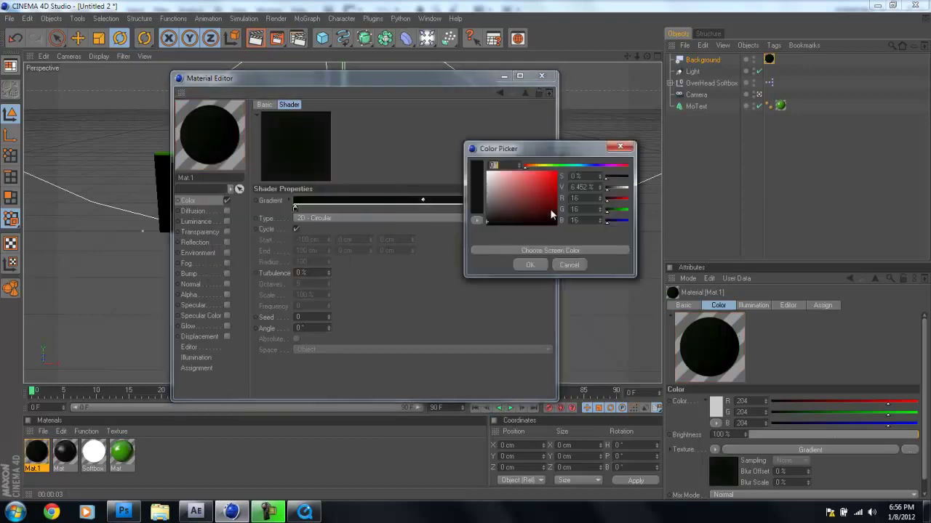
pyautogui.click(487, 226)
pyautogui.click(530, 264)
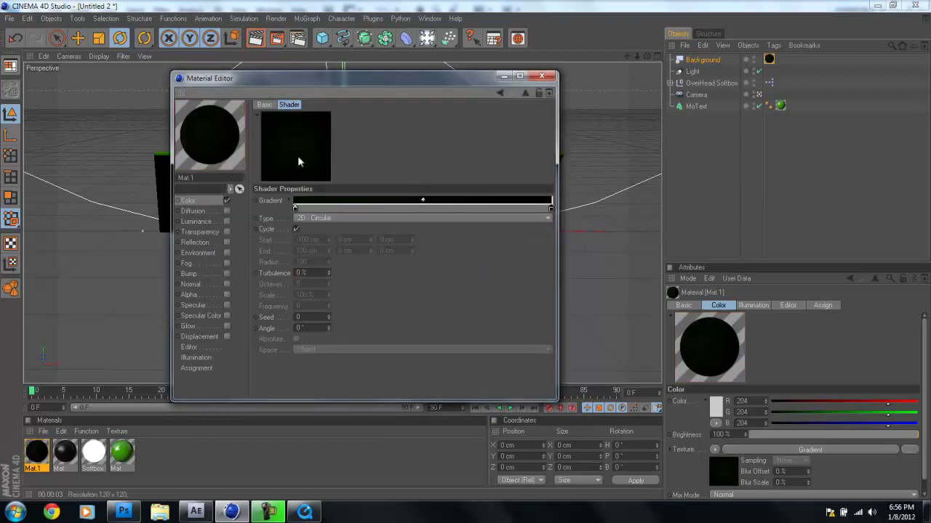
pyautogui.click(541, 76)
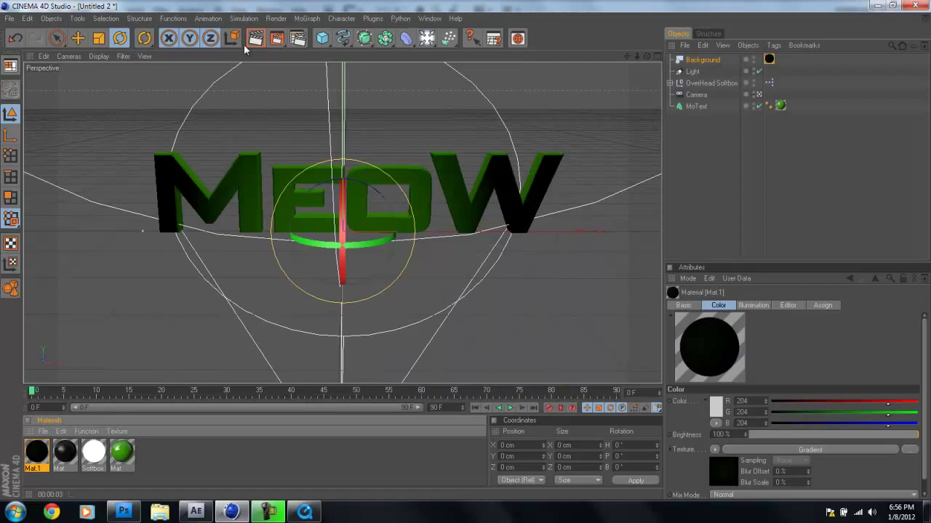
pyautogui.hotkey('ctrl', 'r')
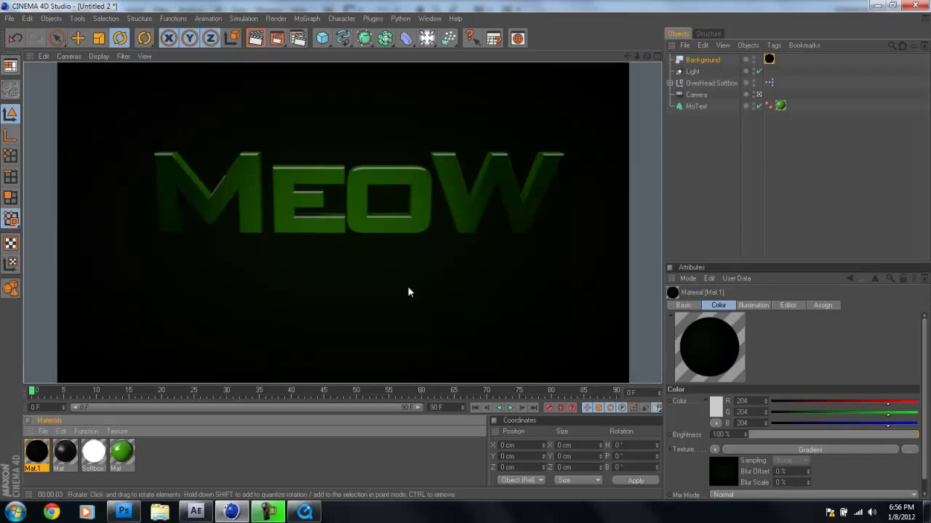
pyautogui.click(643, 248)
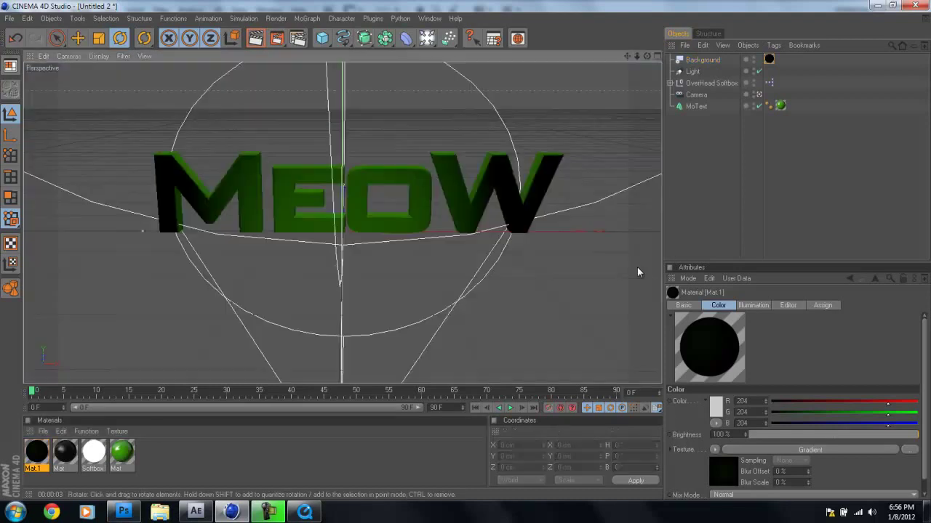
# Step: Check the length of the finished intro in the Final Video player window and return to Cinema 4D
pyautogui.click(58, 395)
pyautogui.moveTo(58, 395); pyautogui.dragTo(30, 394)
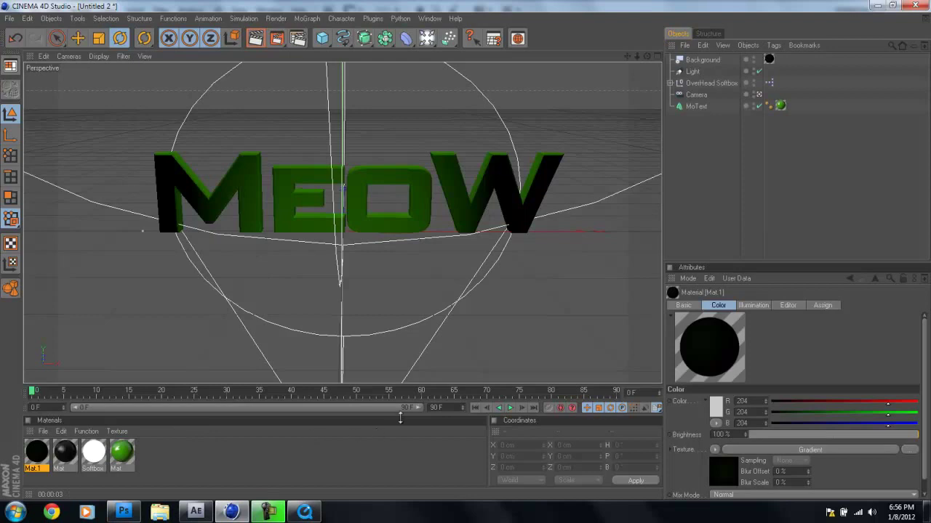
pyautogui.doubleClick(449, 407)
pyautogui.moveTo(451, 407); pyautogui.dragTo(429, 408)
pyautogui.click(451, 408)
pyautogui.click(305, 513)
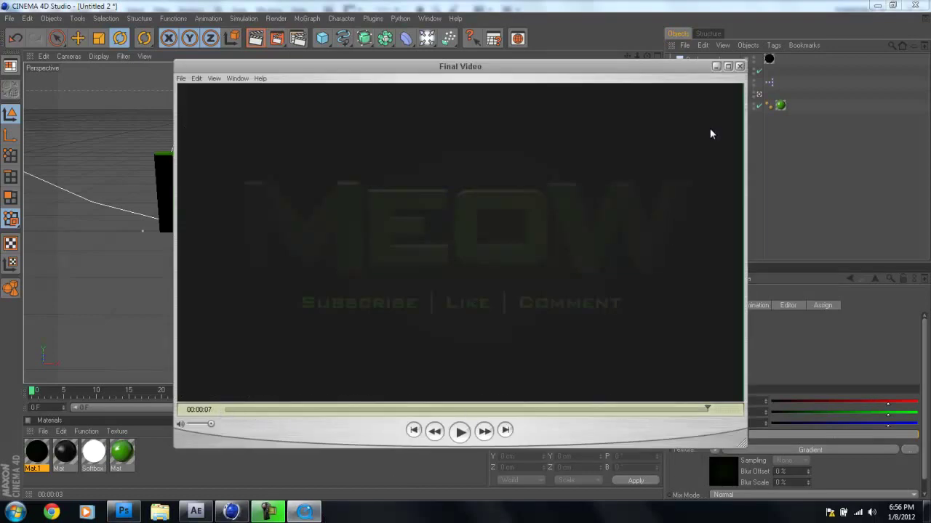
pyautogui.click(715, 67)
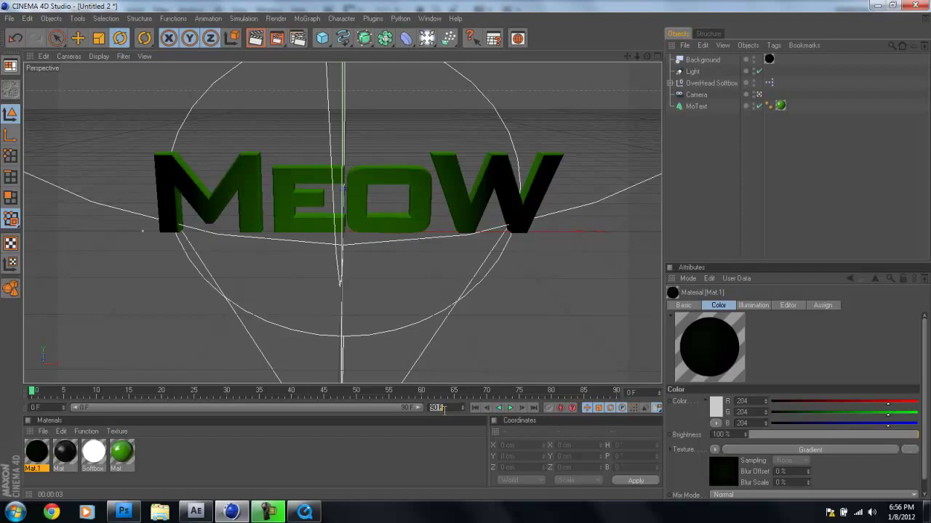
# Step: Set the project's end time to 275 frames and extend the preview range to frame 275
pyautogui.write('30')
pyautogui.press('Return')
pyautogui.moveTo(39, 394); pyautogui.dragTo(10, 393)
pyautogui.moveTo(450, 408); pyautogui.dragTo(386, 435)
pyautogui.write('275')
pyautogui.press('Return')
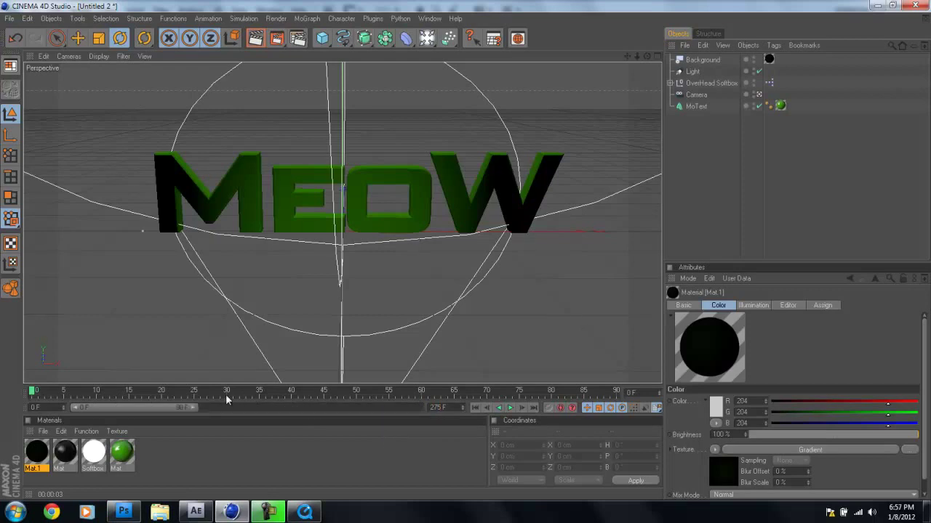
pyautogui.moveTo(193, 409); pyautogui.dragTo(418, 410)
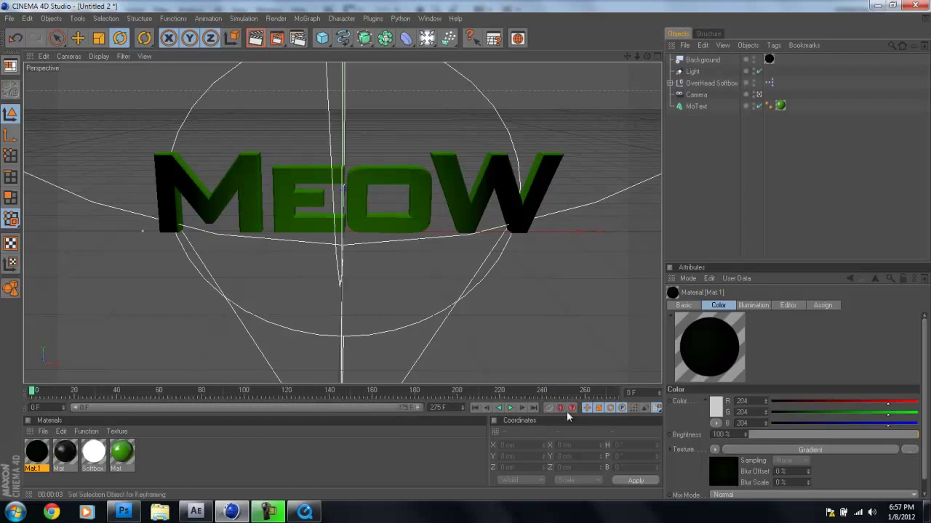
# Step: Play the timeline briefly, stop it and return to frame 0
pyautogui.click(511, 408)
pyautogui.click(511, 408)
pyautogui.moveTo(137, 392); pyautogui.dragTo(33, 395)
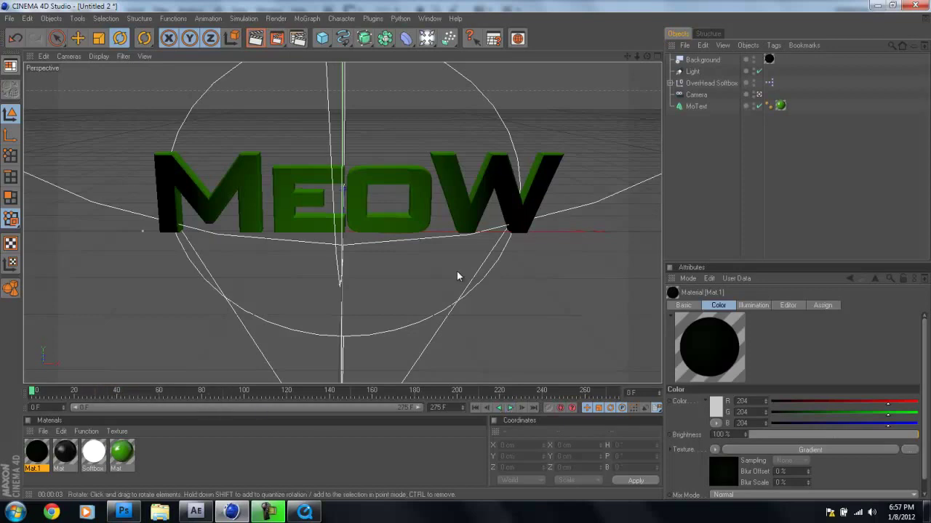
# Step: Make the MoText object editable, expand its hierarchy down to the letters and select each letter in turn, ending on M
pyautogui.click(704, 109)
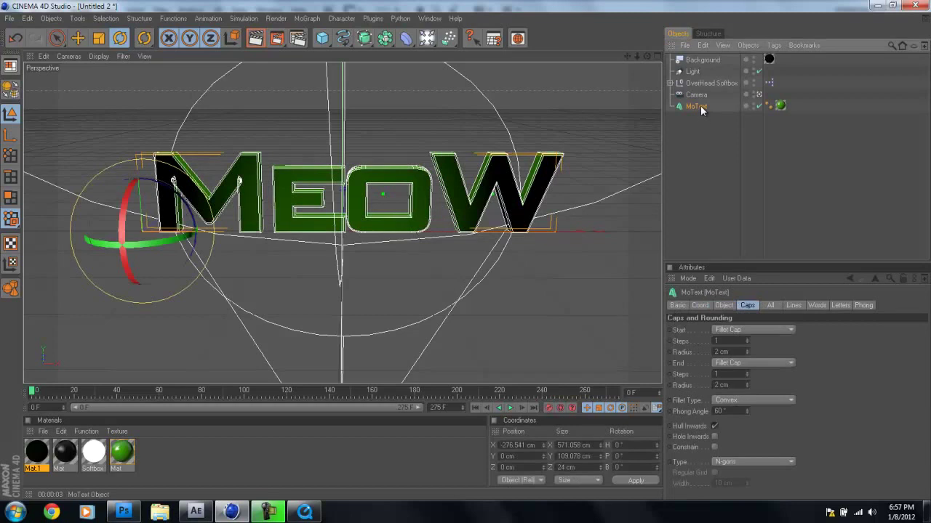
pyautogui.press('c')
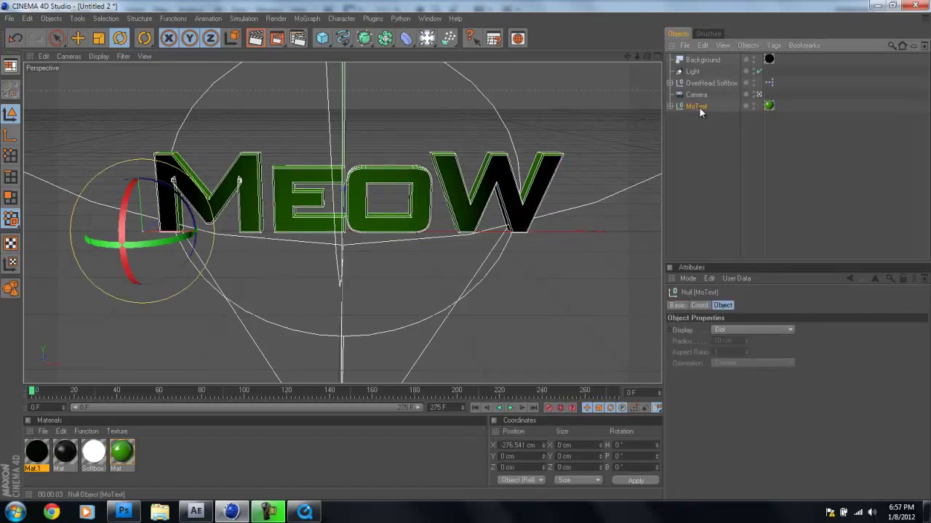
pyautogui.click(669, 106)
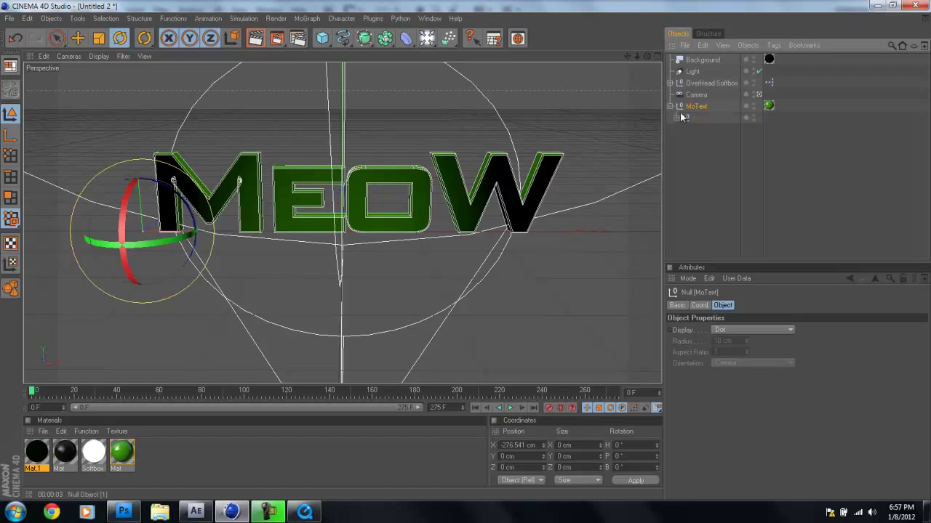
pyautogui.click(676, 118)
pyautogui.click(682, 129)
pyautogui.click(706, 142)
pyautogui.click(708, 153)
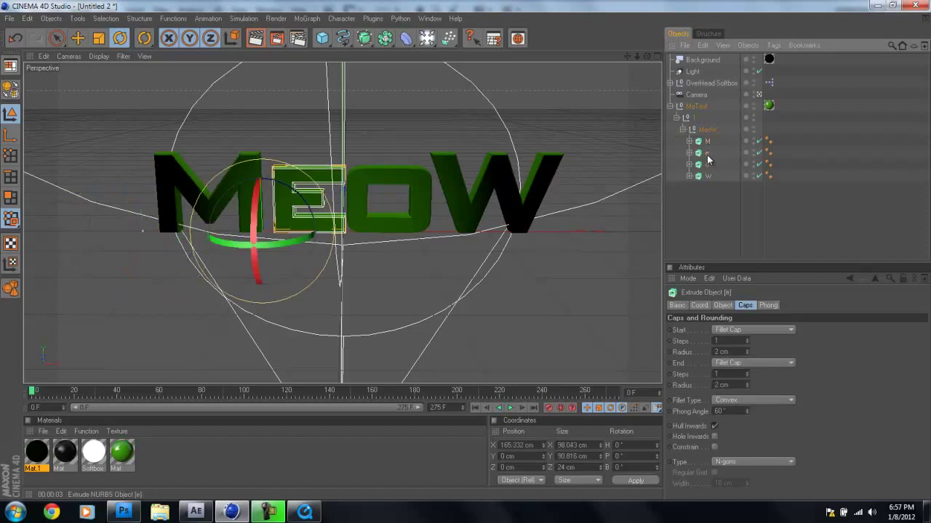
pyautogui.click(709, 164)
pyautogui.click(709, 176)
pyautogui.click(707, 141)
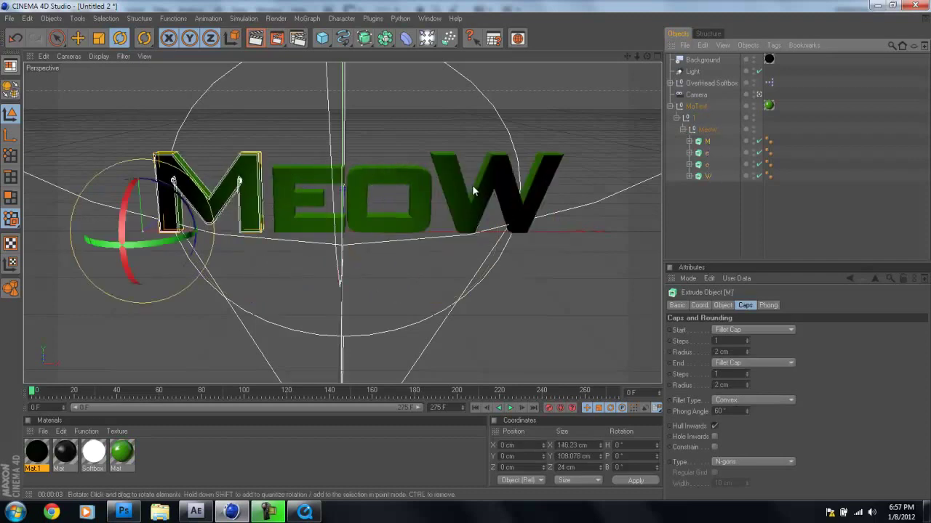
# Step: Try rotating the letter M about its own axis, undo the rotations and deselect it
pyautogui.moveTo(129, 190); pyautogui.dragTo(125, 234)
pyautogui.hotkey('ctrl', 'z')
pyautogui.click(713, 218)
pyautogui.click(707, 142)
pyautogui.moveTo(151, 248); pyautogui.dragTo(190, 242)
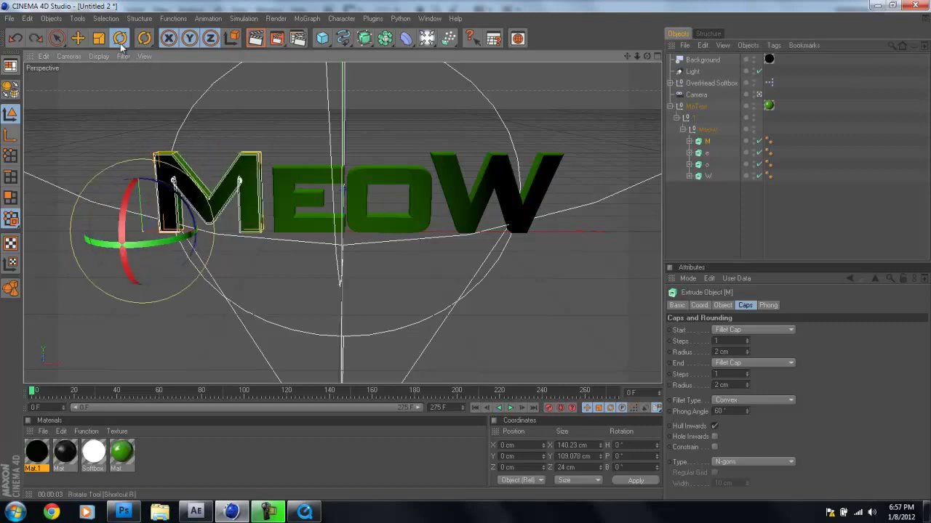
pyautogui.click(77, 38)
pyautogui.click(120, 38)
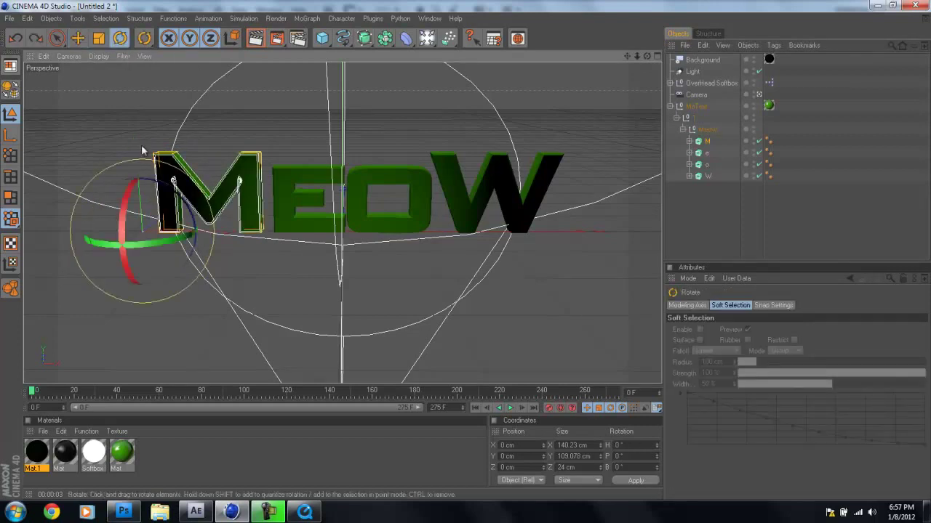
pyautogui.moveTo(131, 188); pyautogui.dragTo(123, 207)
pyautogui.hotkey('ctrl', 'z')
pyautogui.click(690, 239)
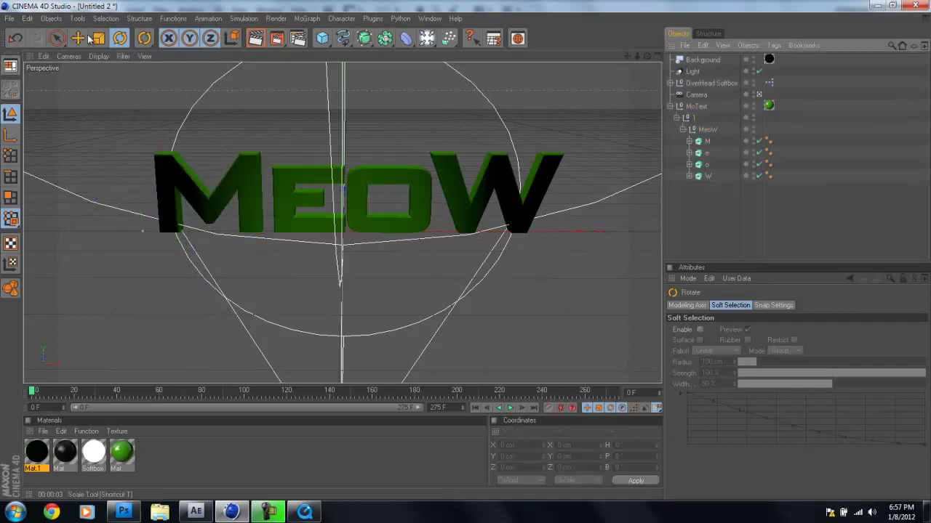
# Step: Add a null object and rename it M
pyautogui.click(53, 19)
pyautogui.click(59, 36)
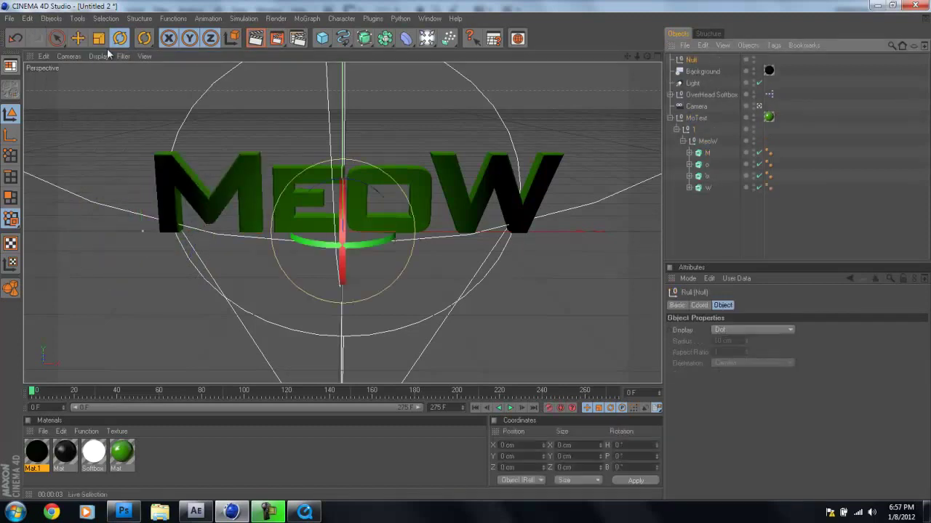
pyautogui.doubleClick(697, 60)
pyautogui.write('M')
pyautogui.press('Return')
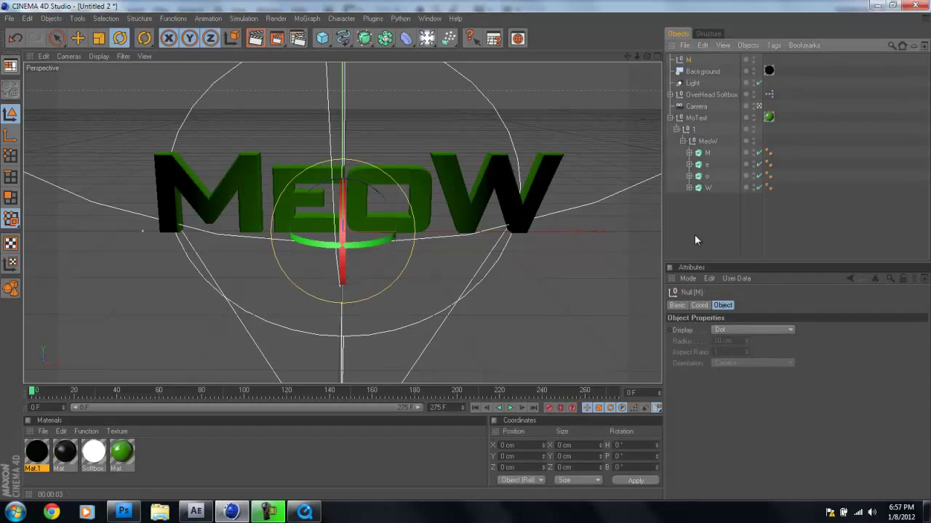
# Step: Nest the extruded letter M inside the M null and select the null
pyautogui.click(707, 153)
pyautogui.moveTo(710, 158); pyautogui.dragTo(688, 60)
pyautogui.click(670, 60)
pyautogui.click(689, 60)
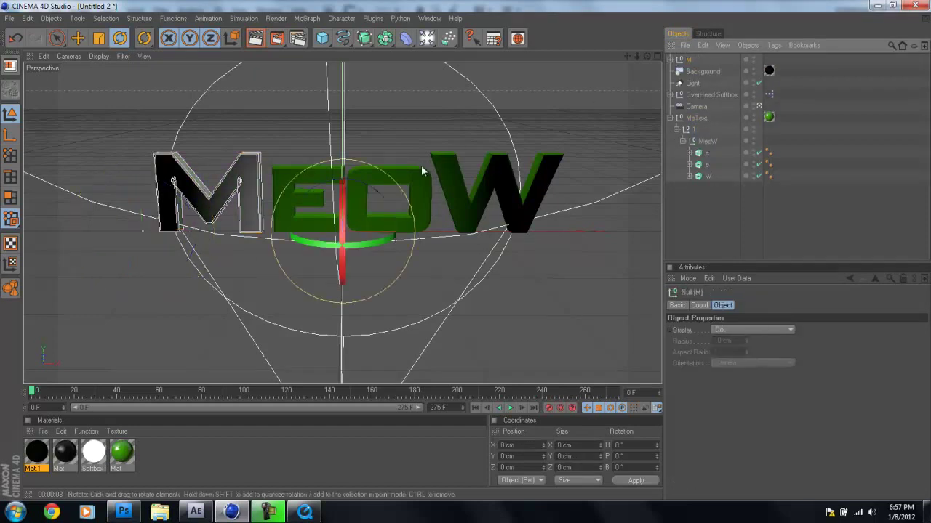
pyautogui.hotkey('ctrl', 'z')
pyautogui.click(693, 61)
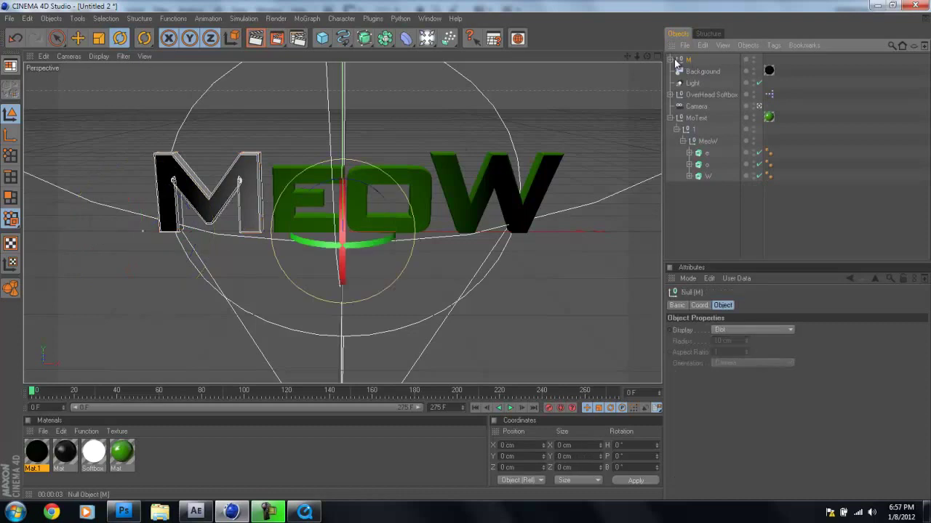
# Step: Apply the green material to the extruded letter M inside its null and collapse the null
pyautogui.click(670, 59)
pyautogui.click(694, 72)
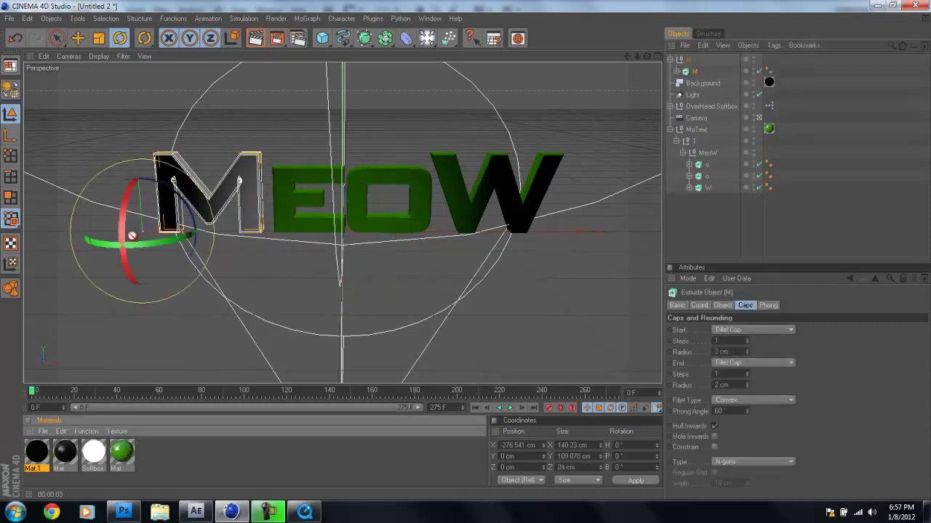
pyautogui.moveTo(131, 235); pyautogui.dragTo(167, 205)
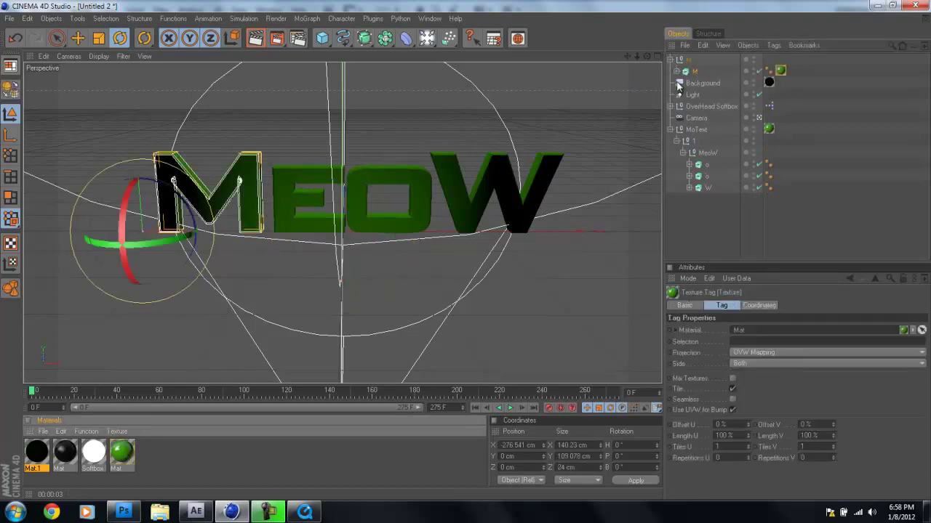
pyautogui.click(687, 60)
pyautogui.click(670, 59)
# Step: Add three more null objects for the remaining letters
pyautogui.click(51, 18)
pyautogui.click(69, 31)
pyautogui.click(51, 19)
pyautogui.click(55, 35)
pyautogui.click(52, 19)
pyautogui.click(56, 35)
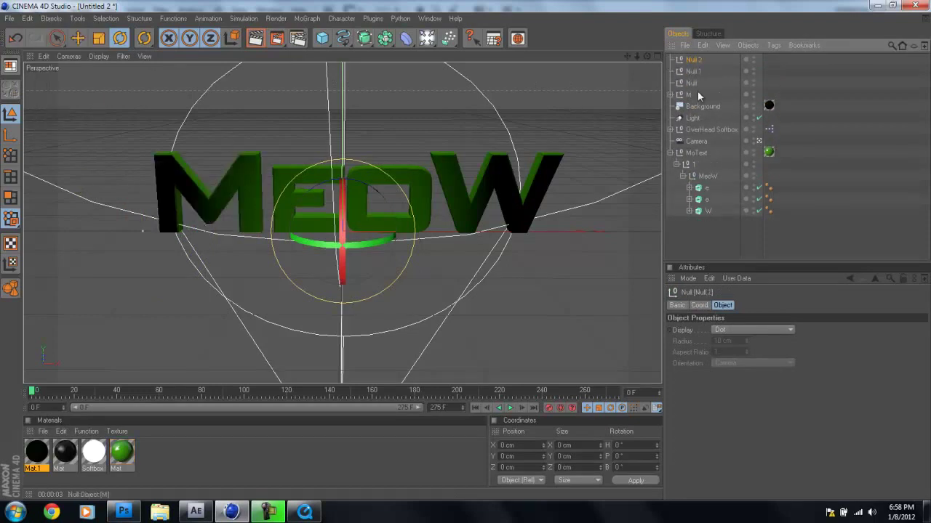
# Step: Rename the three new nulls E, O and W
pyautogui.press('F2')
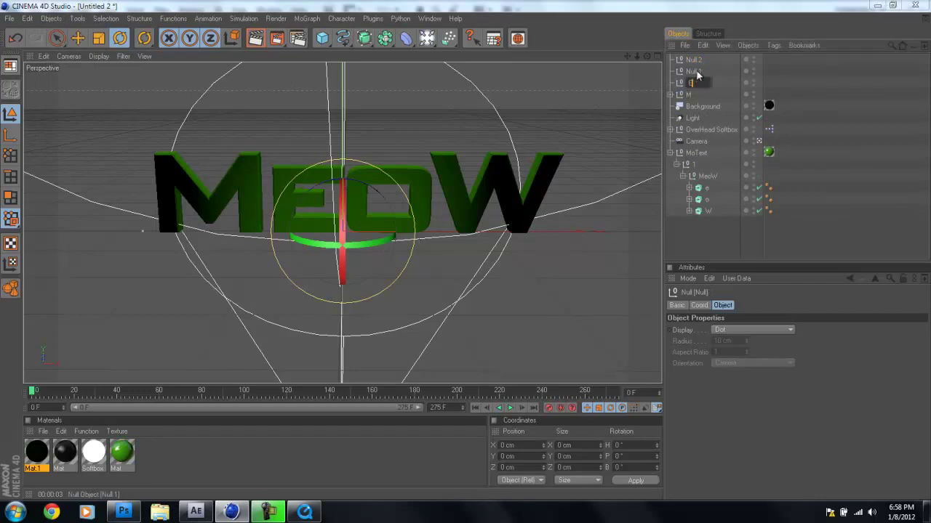
pyautogui.press('Return')
pyautogui.doubleClick(694, 71)
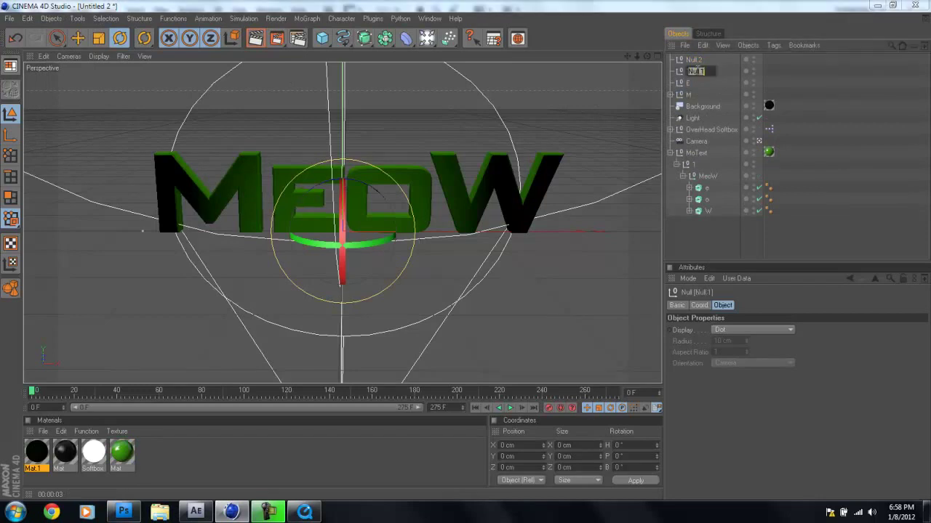
pyautogui.press('Return')
pyautogui.doubleClick(692, 59)
pyautogui.write('W')
pyautogui.press('Return')
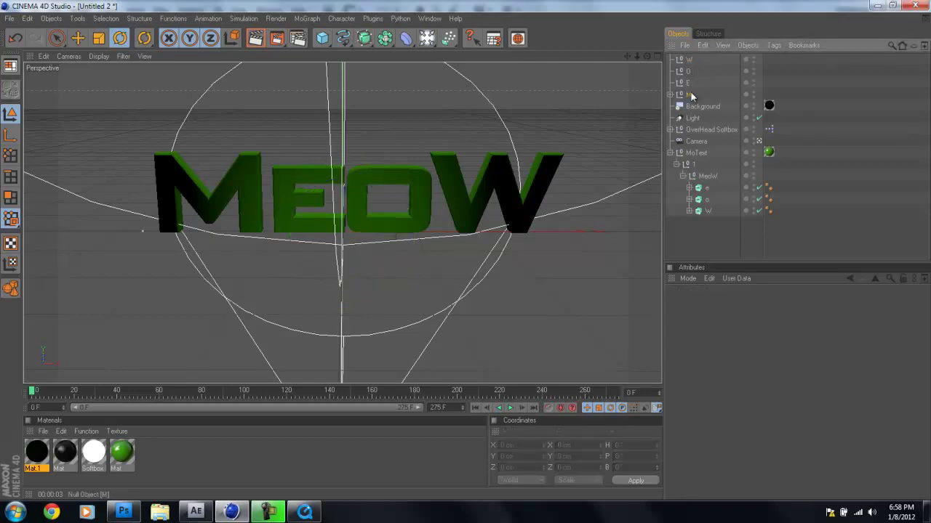
# Step: Nest the letters e, o and W inside their matching nulls, collapse them and delete the empty MoText group
pyautogui.click(690, 94)
pyautogui.moveTo(689, 85); pyautogui.dragTo(688, 84)
pyautogui.click(671, 83)
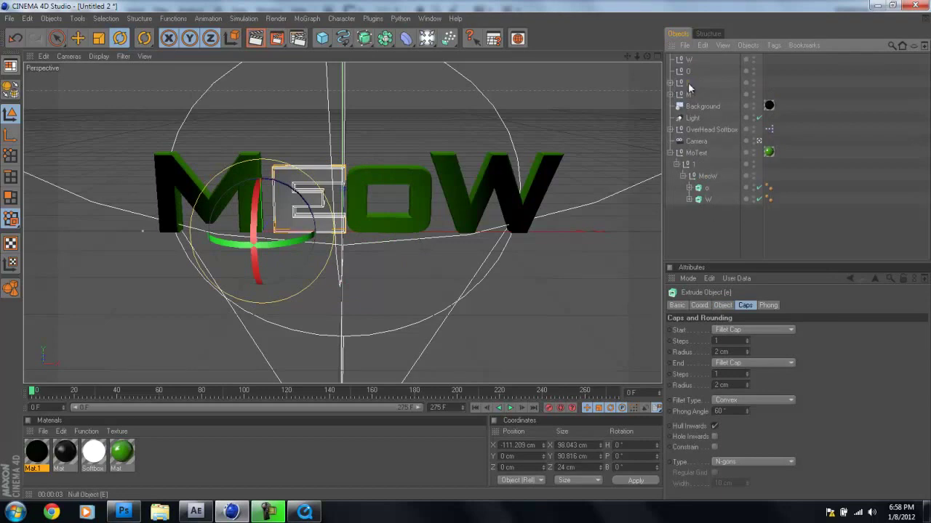
pyautogui.moveTo(689, 73); pyautogui.dragTo(691, 64)
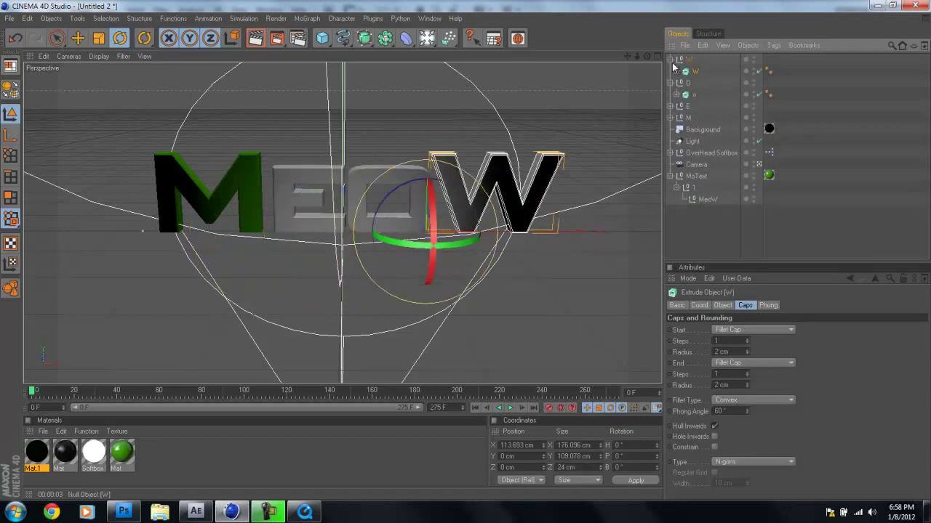
pyautogui.click(669, 60)
pyautogui.click(669, 70)
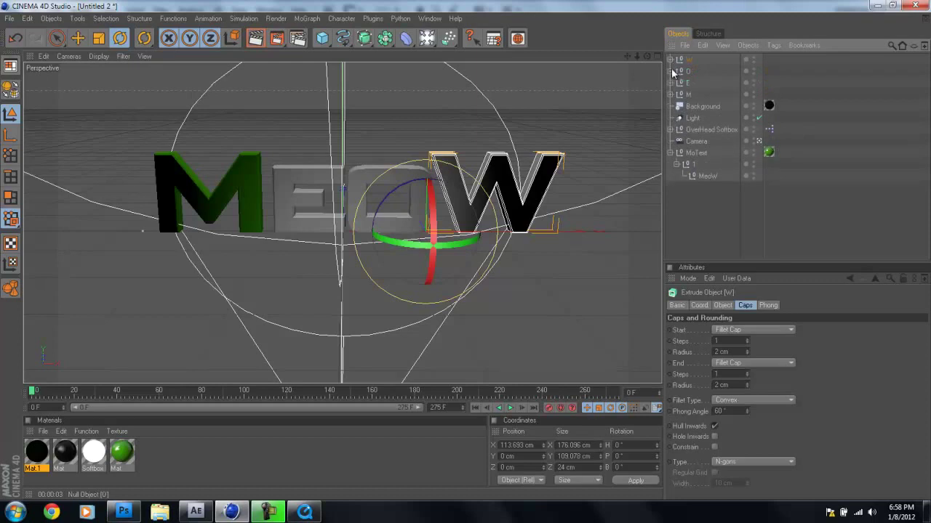
pyautogui.click(695, 154)
pyautogui.press('Delete')
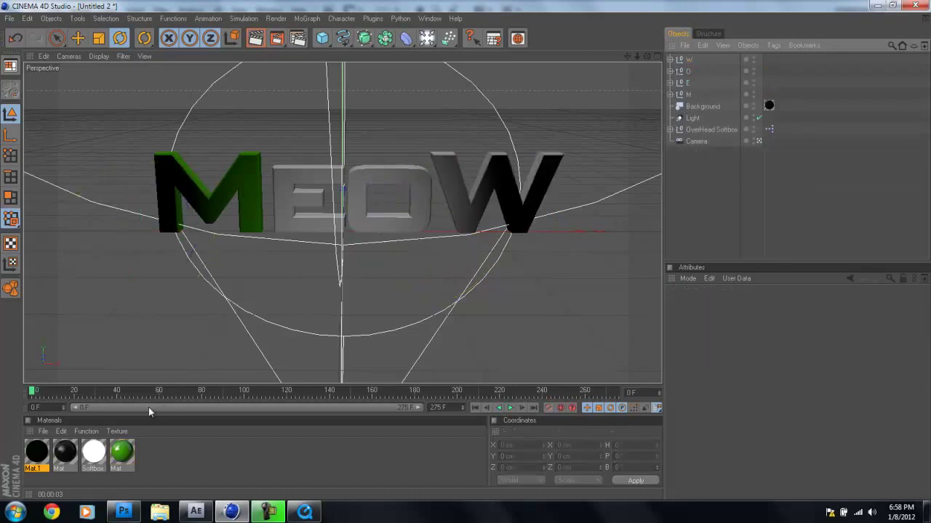
# Step: Apply the green material to the letters E, O and W and preview render the text
pyautogui.moveTo(129, 446); pyautogui.dragTo(153, 356)
pyautogui.moveTo(283, 174); pyautogui.dragTo(285, 177)
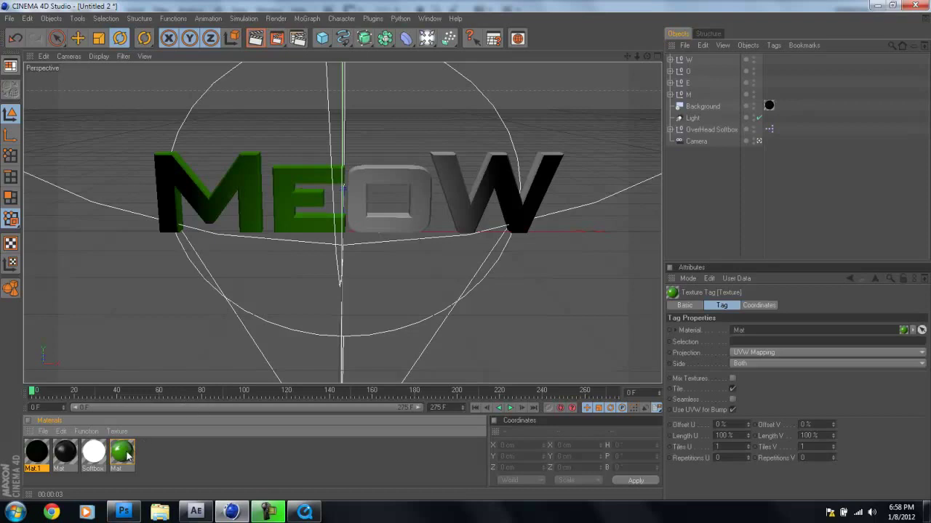
pyautogui.moveTo(360, 206); pyautogui.dragTo(362, 206)
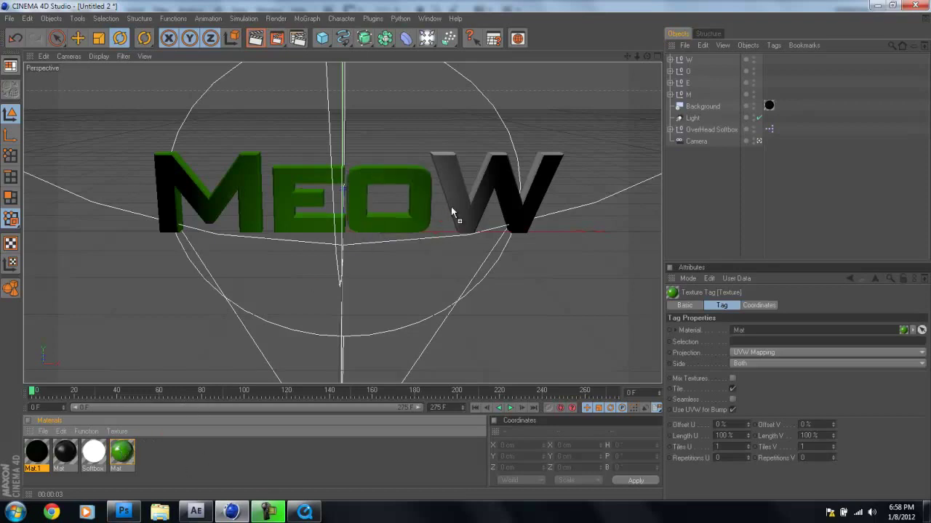
pyautogui.moveTo(452, 212); pyautogui.dragTo(452, 212)
pyautogui.hotkey('ctrl', 'r')
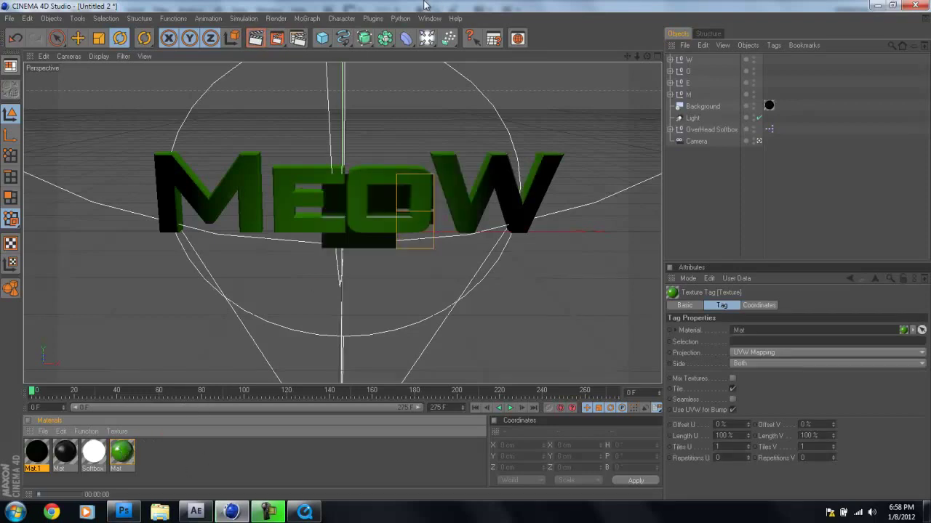
pyautogui.click(742, 211)
# Step: Try rotating the M null, undo the rotation and select the E and O nulls to compare their axes
pyautogui.click(689, 94)
pyautogui.moveTo(356, 244)
pyautogui.mouseDown()
pyautogui.moveTo(393, 234)
pyautogui.moveTo(346, 240)
pyautogui.mouseUp()
pyautogui.hotkey('ctrl', 'z')
pyautogui.click(687, 83)
pyautogui.hotkey('ctrl', 'z')
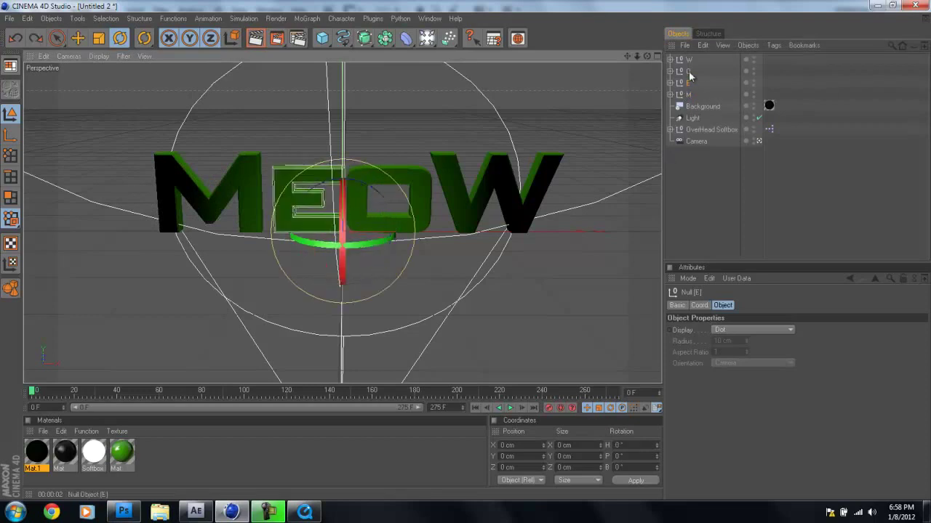
pyautogui.click(689, 71)
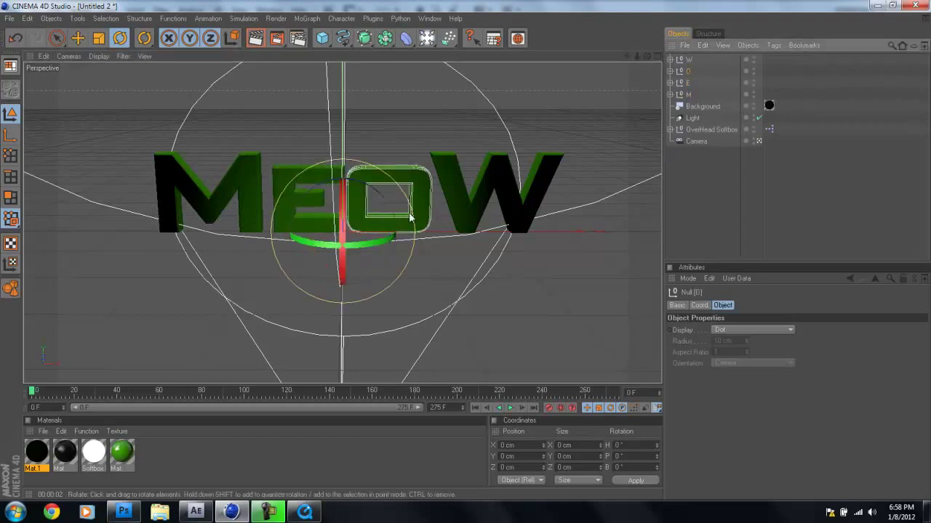
# Step: Move only the M null's axis to the centre of the letter M, at about X -183 cm and Y 50 cm
pyautogui.click(689, 95)
pyautogui.press('e')
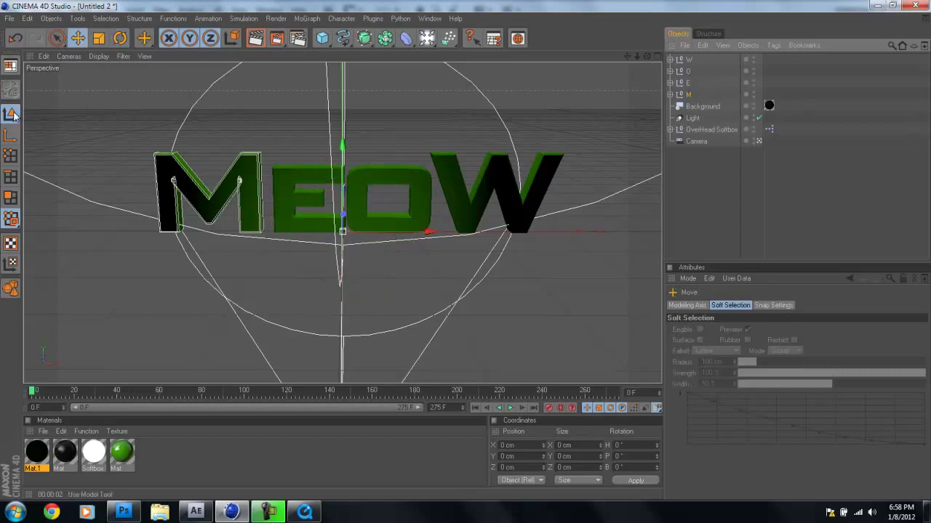
pyautogui.moveTo(474, 250); pyautogui.dragTo(448, 248)
pyautogui.hotkey('ctrl', 'z')
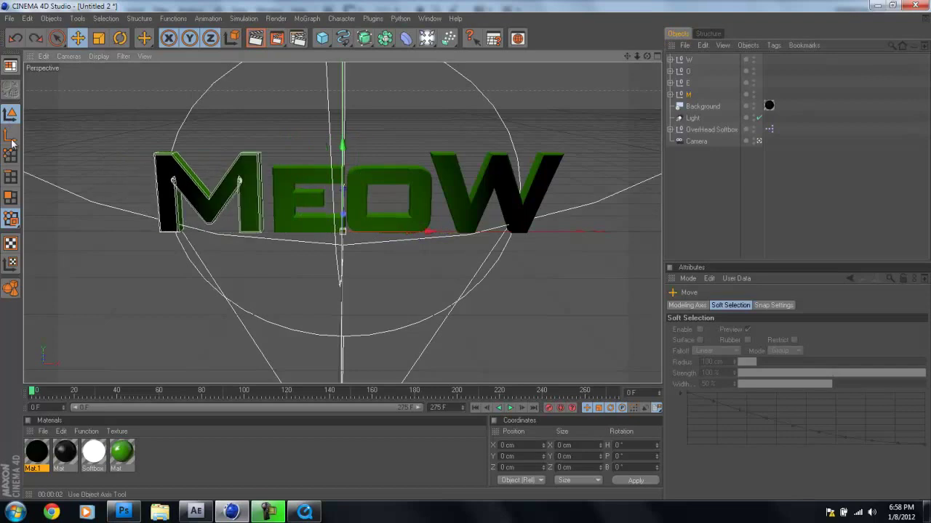
pyautogui.click(10, 135)
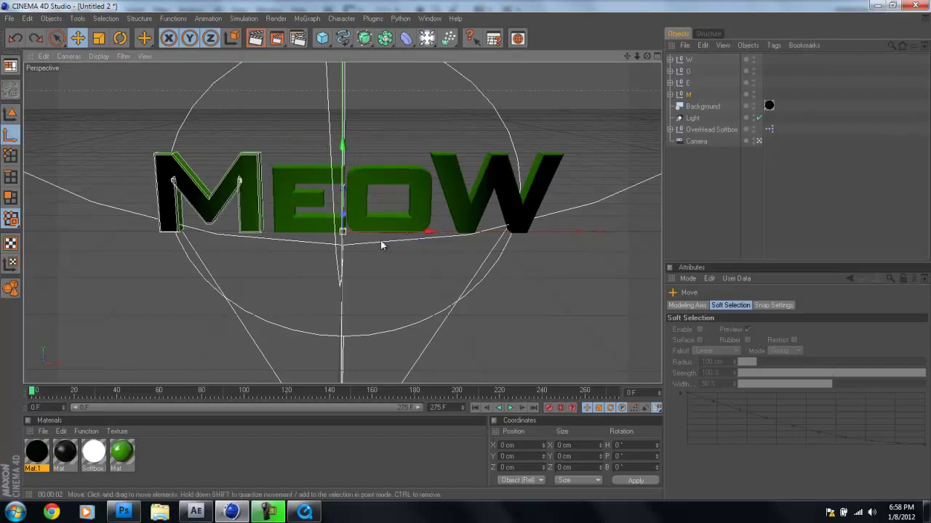
pyautogui.moveTo(466, 250); pyautogui.dragTo(469, 254)
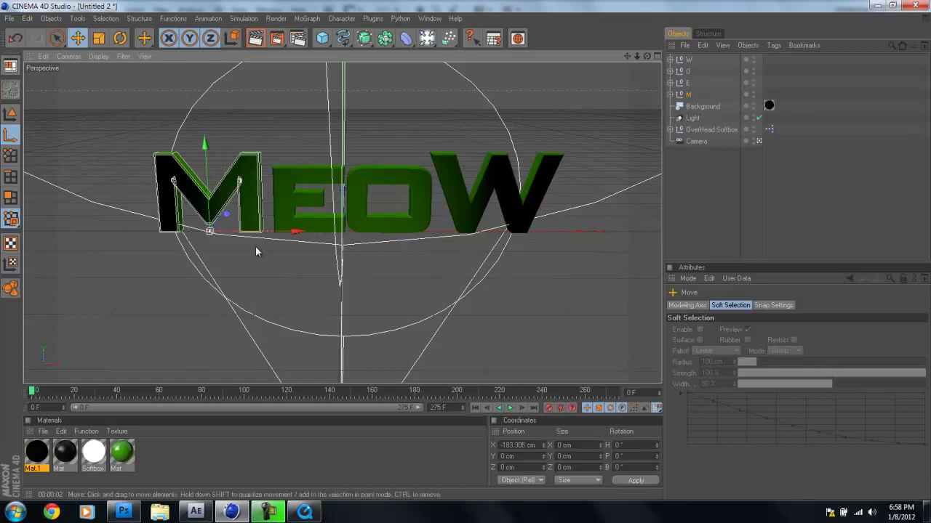
pyautogui.moveTo(291, 232); pyautogui.dragTo(309, 232)
pyautogui.moveTo(464, 251); pyautogui.dragTo(466, 251)
pyautogui.moveTo(205, 182); pyautogui.dragTo(204, 146)
pyautogui.moveTo(466, 248); pyautogui.dragTo(466, 251)
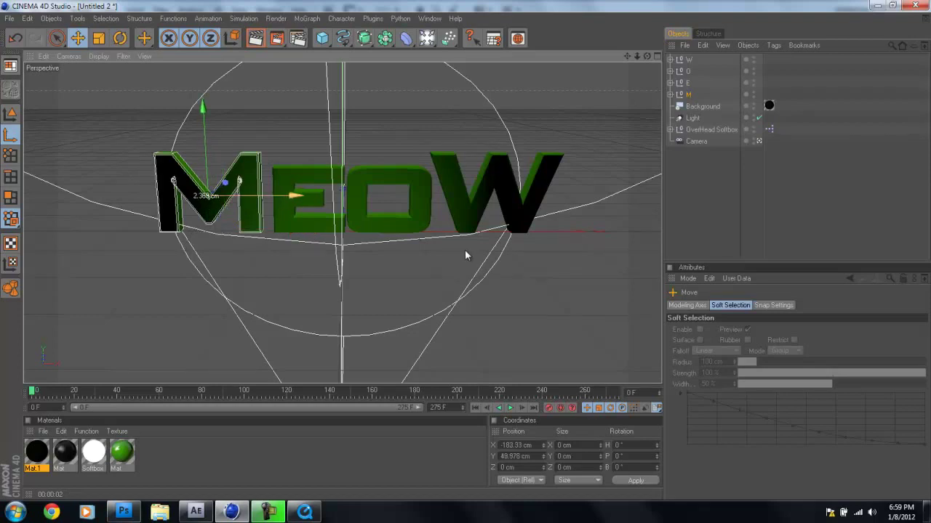
# Step: Test the M null's new axis in model mode by moving and rotating the letter, undoing both changes
pyautogui.click(10, 114)
pyautogui.moveTo(205, 153); pyautogui.dragTo(204, 111)
pyautogui.hotkey('ctrl', 'z')
pyautogui.click(120, 38)
pyautogui.moveTo(203, 211); pyautogui.dragTo(187, 149)
pyautogui.hotkey('ctrl', 'z')
# Step: Move only the E null's axis to the centre of the letter E, at about X -42 cm and Y 44 cm
pyautogui.click(303, 200)
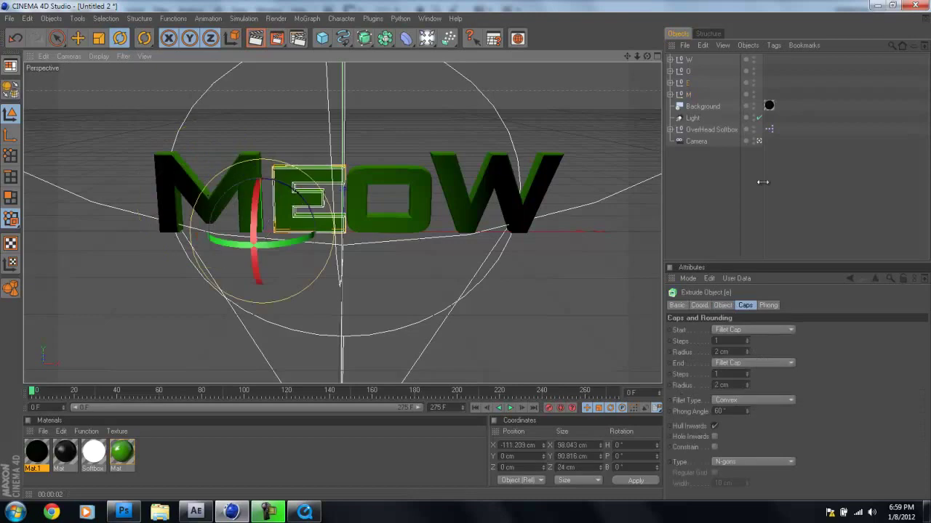
pyautogui.click(690, 84)
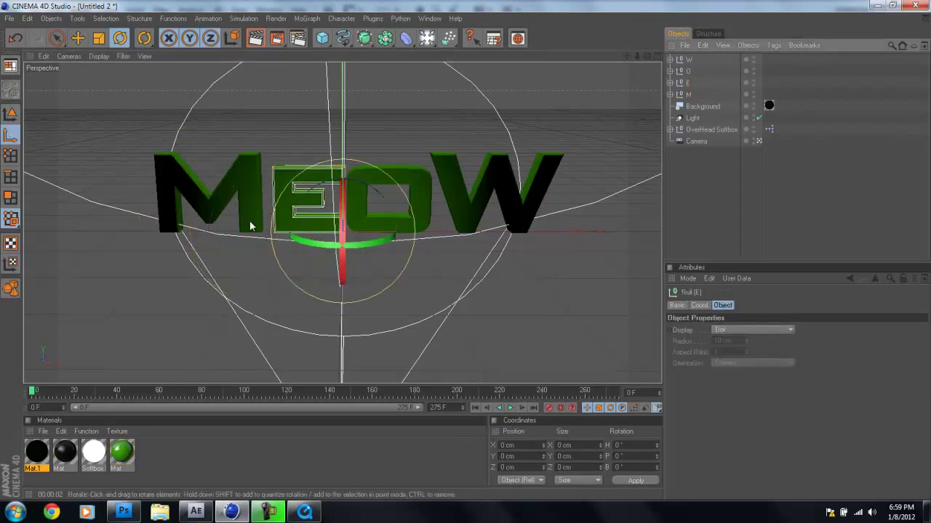
pyautogui.click(78, 38)
pyautogui.moveTo(393, 230); pyautogui.dragTo(366, 230)
pyautogui.moveTo(316, 197); pyautogui.dragTo(315, 167)
pyautogui.moveTo(396, 200); pyautogui.dragTo(393, 200)
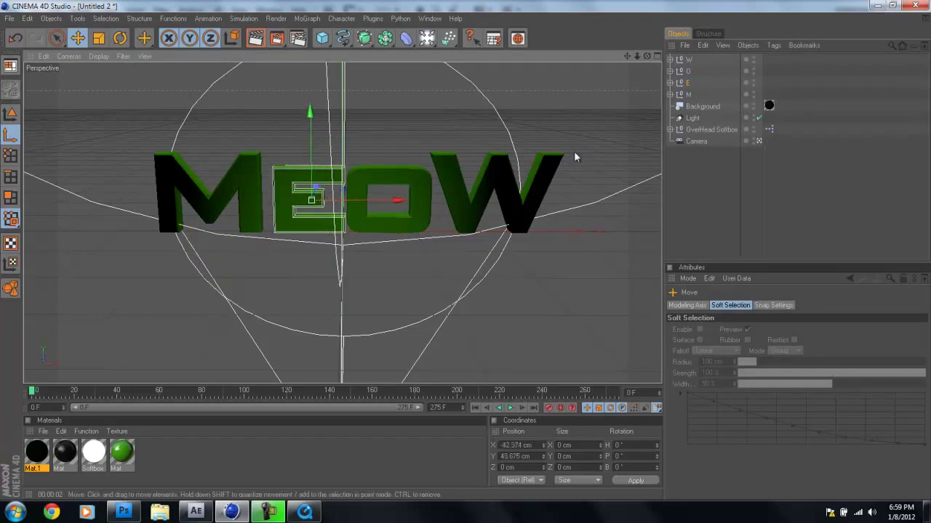
# Step: Move only the O null's axis to the centre of the letter O, at about X 65 cm and Y 43 cm
pyautogui.click(691, 72)
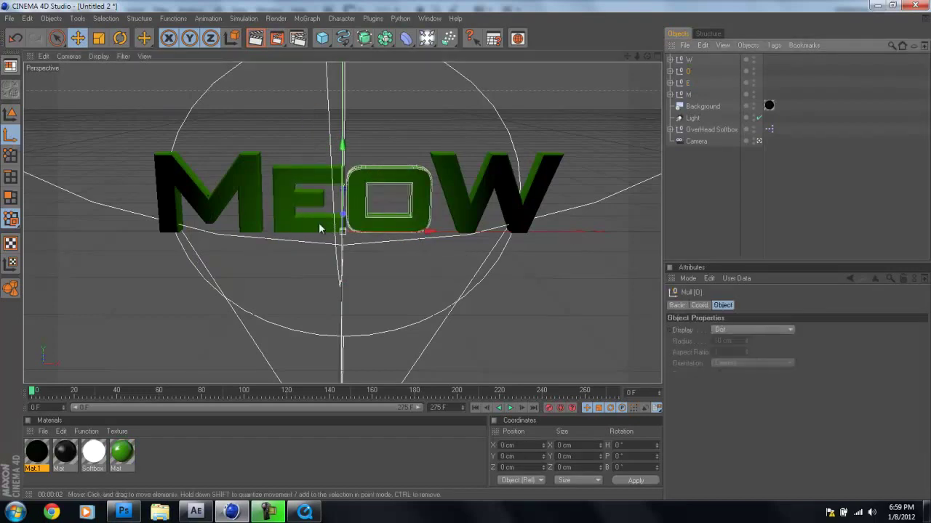
pyautogui.moveTo(449, 231); pyautogui.dragTo(483, 232)
pyautogui.moveTo(395, 145); pyautogui.dragTo(394, 112)
pyautogui.moveTo(436, 200); pyautogui.dragTo(433, 200)
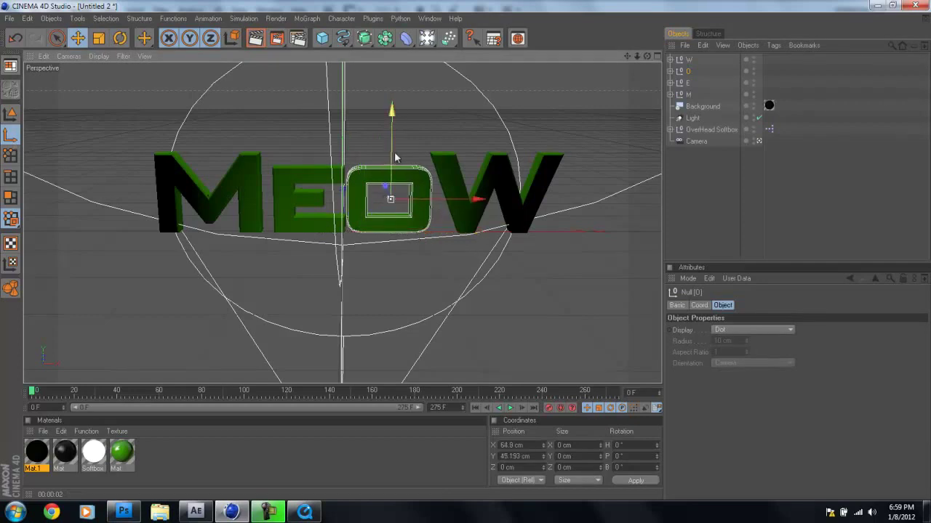
pyautogui.moveTo(466, 254); pyautogui.dragTo(467, 256)
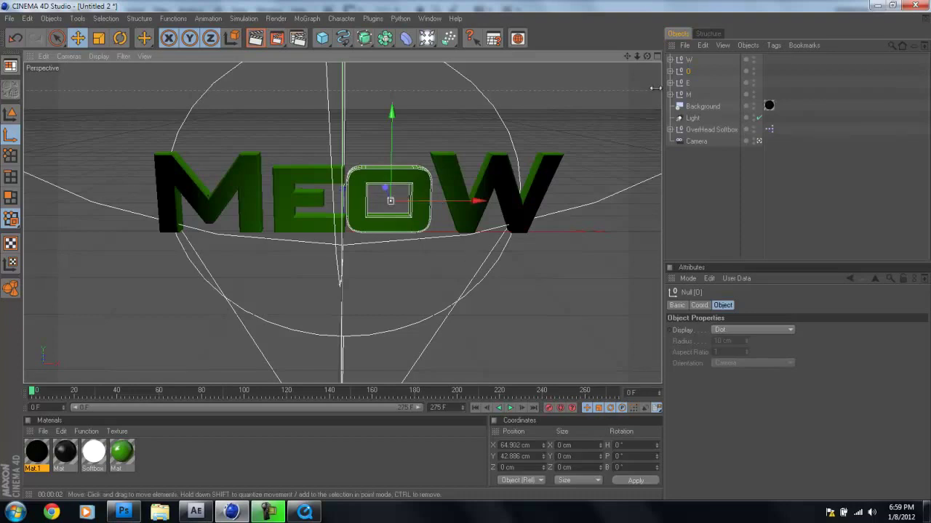
# Step: Move only the W null's axis to the letter W, at about X 211 cm and Y 43 cm
pyautogui.click(687, 59)
pyautogui.moveTo(429, 231); pyautogui.dragTo(583, 231)
pyautogui.moveTo(501, 175); pyautogui.dragTo(502, 144)
pyautogui.moveTo(529, 201); pyautogui.dragTo(528, 201)
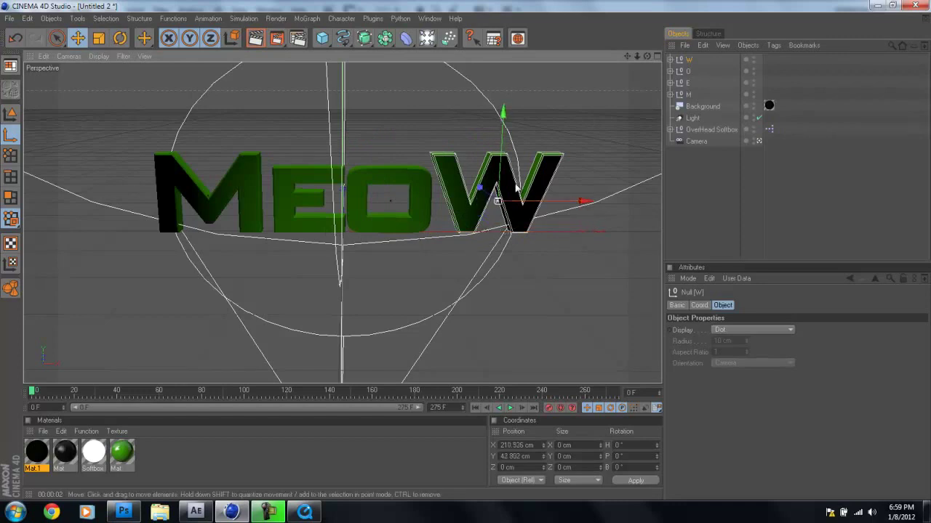
# Step: Test the W null's axis by rotating the letter about its pitch, and undo the rotation
pyautogui.press('r')
pyautogui.moveTo(506, 171); pyautogui.dragTo(472, 313)
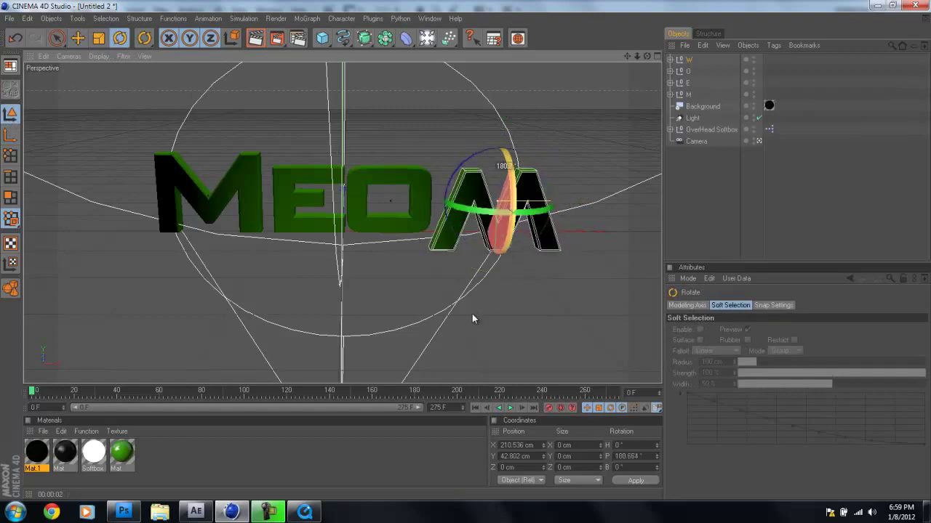
pyautogui.hotkey('ctrl', 'z')
# Step: Raise only the W null's axis to about Y 49 cm, return to model mode and deselect the null
pyautogui.click(10, 136)
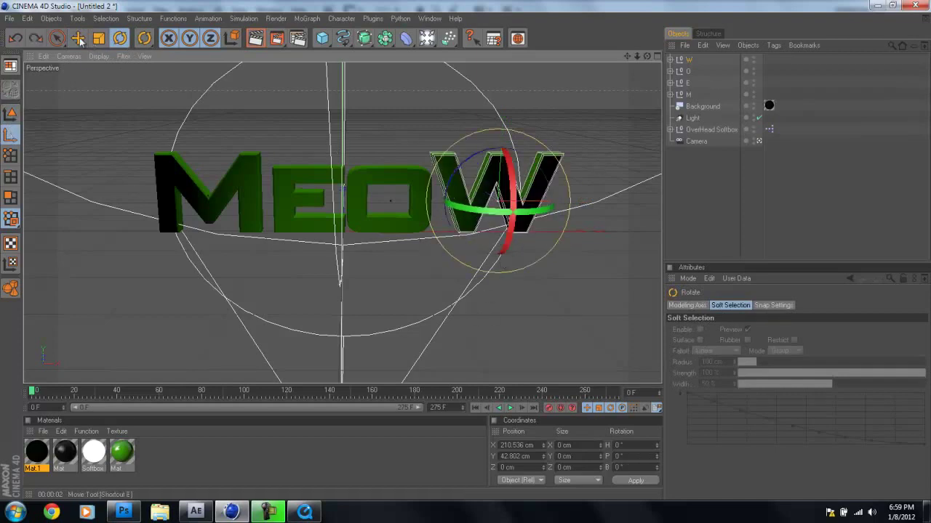
pyautogui.click(78, 38)
pyautogui.moveTo(466, 251); pyautogui.dragTo(490, 253)
pyautogui.click(16, 112)
pyautogui.press('r')
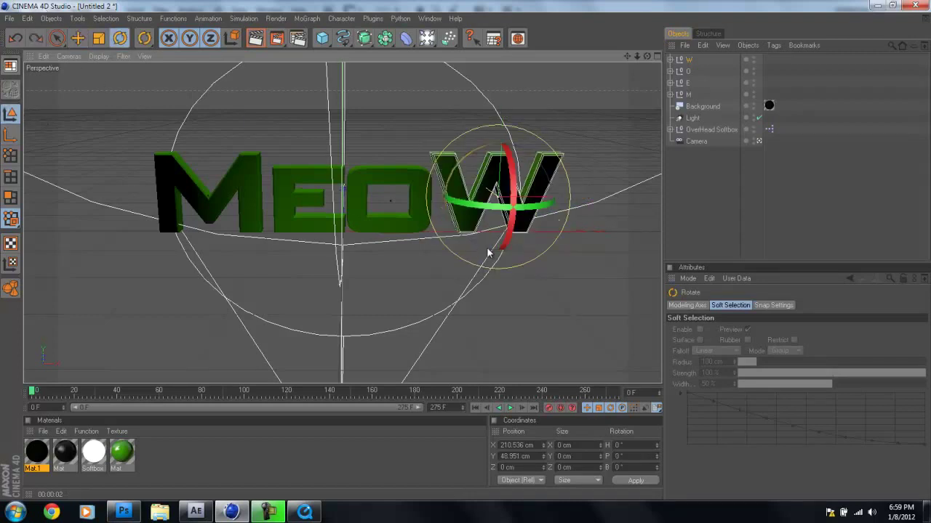
pyautogui.click(706, 224)
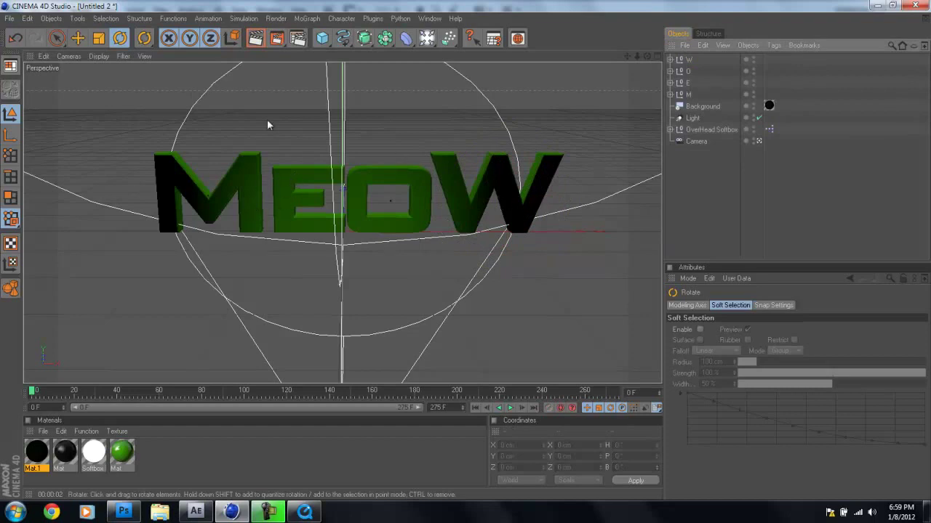
# Step: Test rotating the E extrude and the E null about their axes, undo the rotation and deselect
pyautogui.click(295, 218)
pyautogui.moveTo(256, 222); pyautogui.dragTo(286, 296)
pyautogui.hotkey('ctrl', 'z')
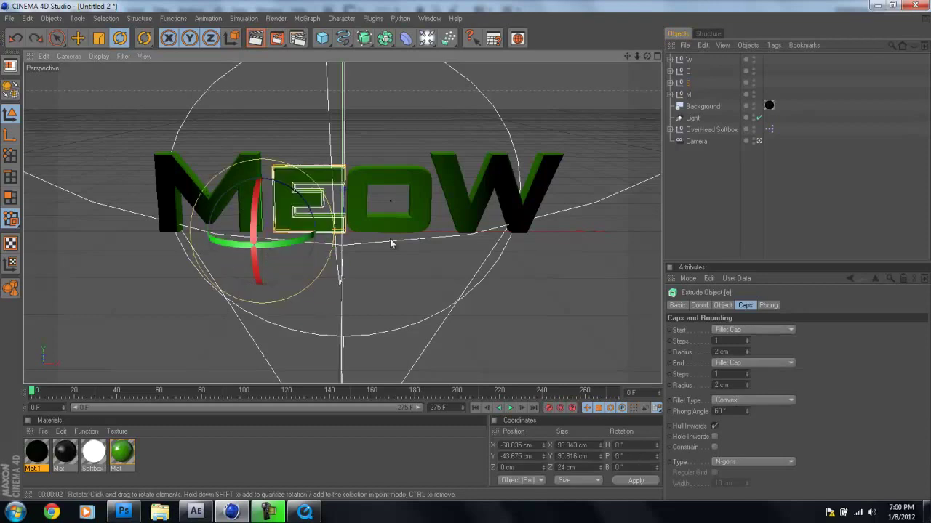
pyautogui.click(687, 85)
pyautogui.moveTo(311, 178); pyautogui.dragTo(327, 252)
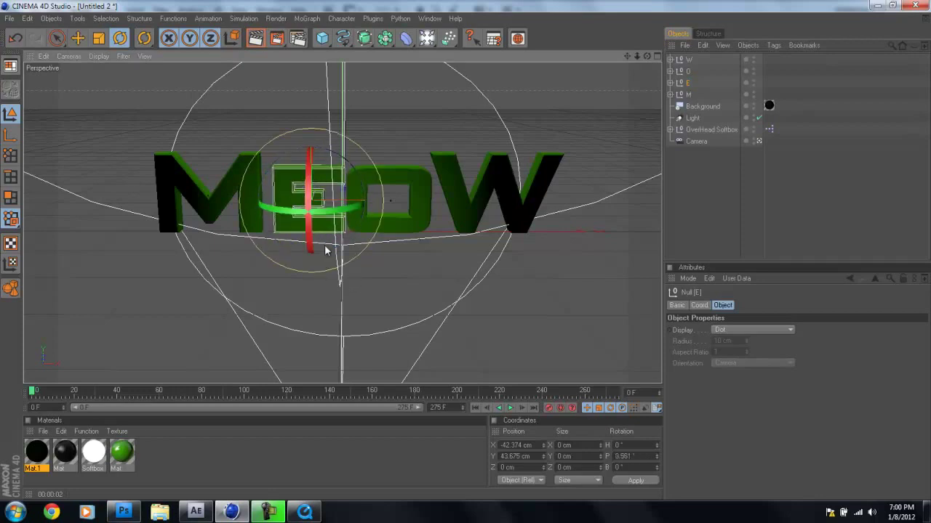
pyautogui.click(739, 181)
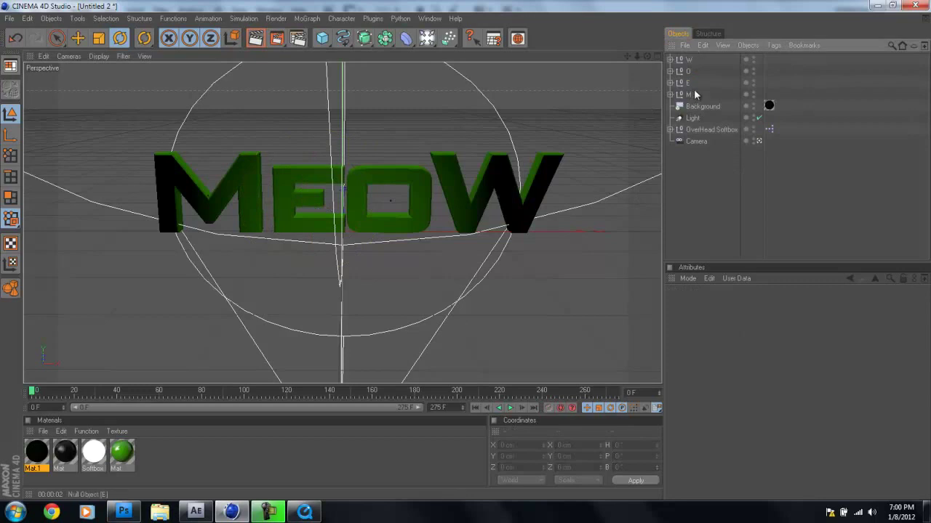
# Step: Add a new null object and name it MEOW
pyautogui.click(51, 18)
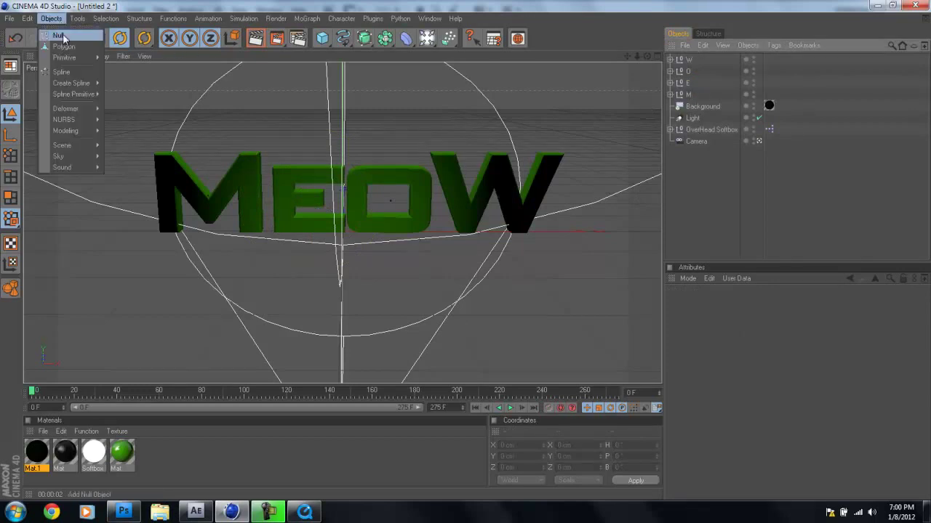
pyautogui.click(54, 31)
pyautogui.doubleClick(692, 58)
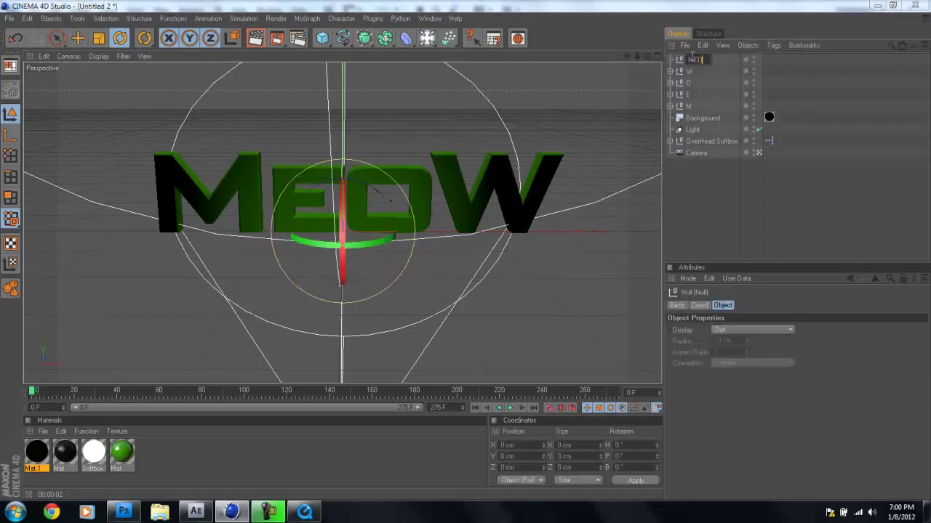
pyautogui.press('Return')
# Step: Place the W, O, E and M nulls inside the MEOW null and collapse the group
pyautogui.click(690, 106)
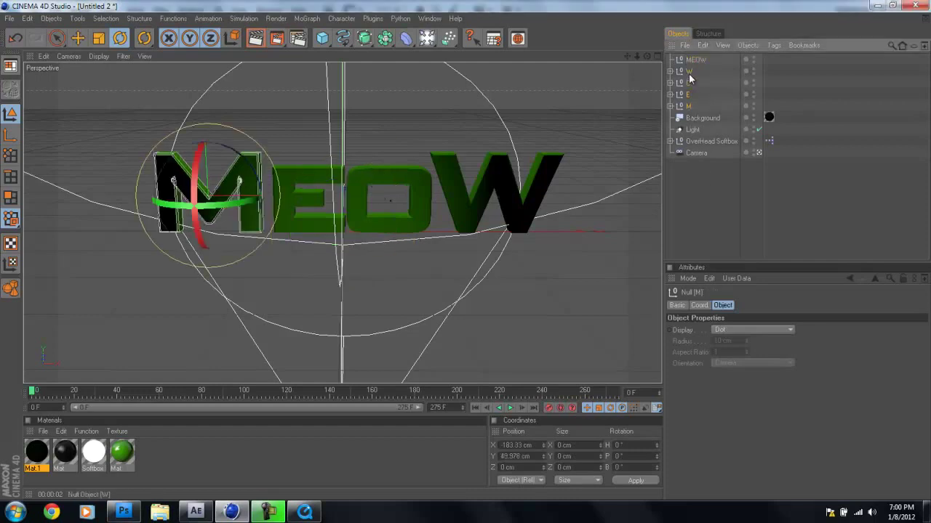
pyautogui.keyDown('shift'); pyautogui.click(689, 72); pyautogui.keyUp('shift')
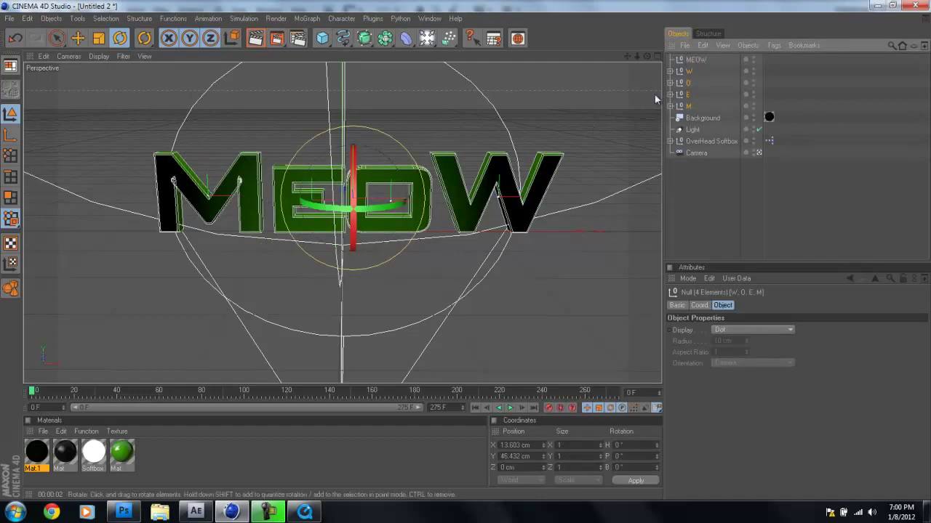
pyautogui.moveTo(696, 59); pyautogui.dragTo(696, 60)
pyautogui.click(518, 191)
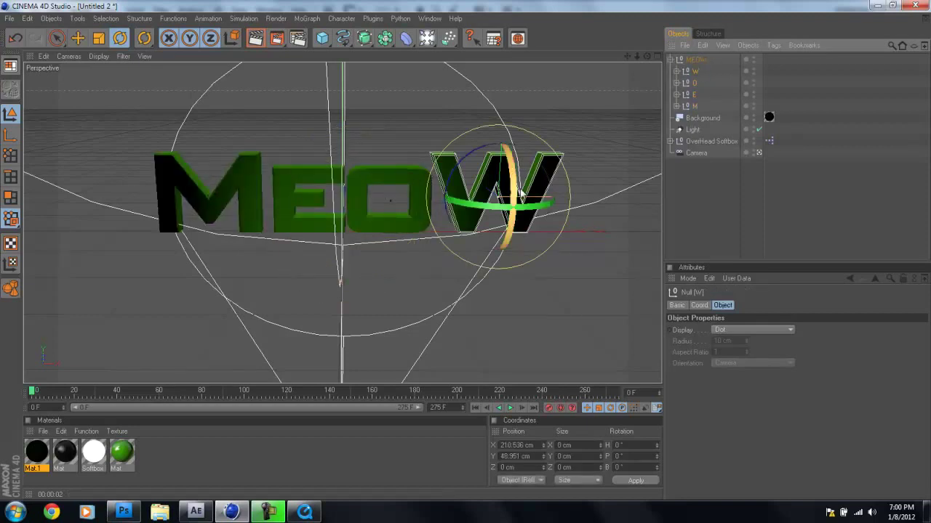
pyautogui.click(669, 58)
pyautogui.click(671, 60)
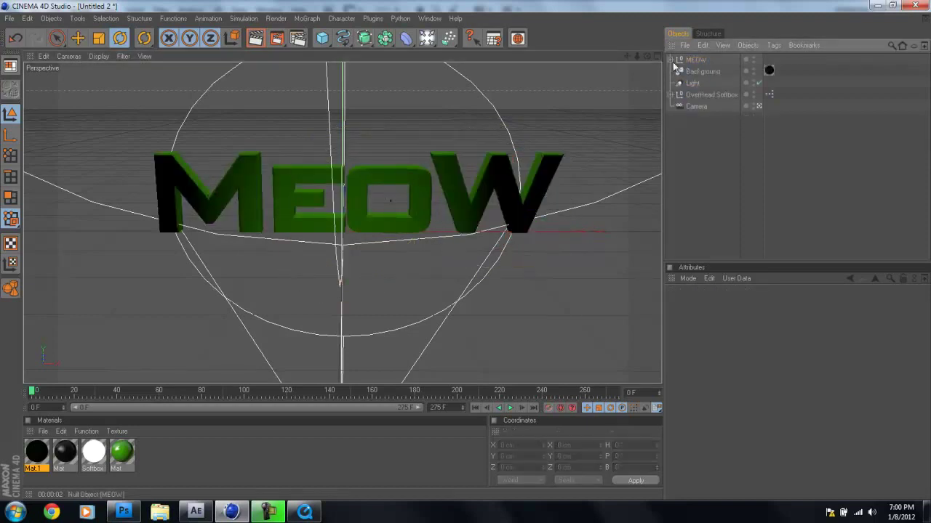
pyautogui.click(694, 59)
pyautogui.moveTo(397, 241); pyautogui.dragTo(366, 230)
pyautogui.moveTo(45, 396); pyautogui.dragTo(67, 394)
pyautogui.click(200, 453)
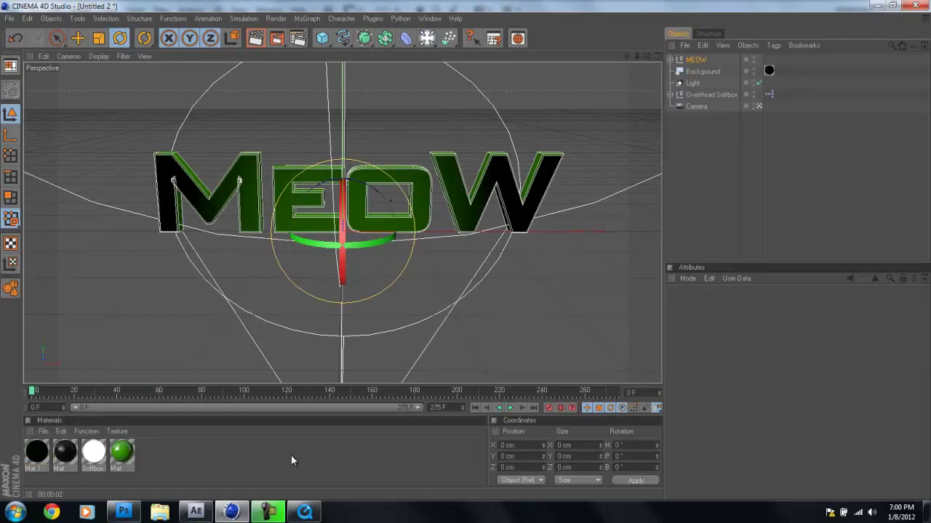
# Step: Switch to the QuickTime player, play the Final Video to review the reference rotation, and close it
pyautogui.click(304, 512)
pyautogui.click(460, 432)
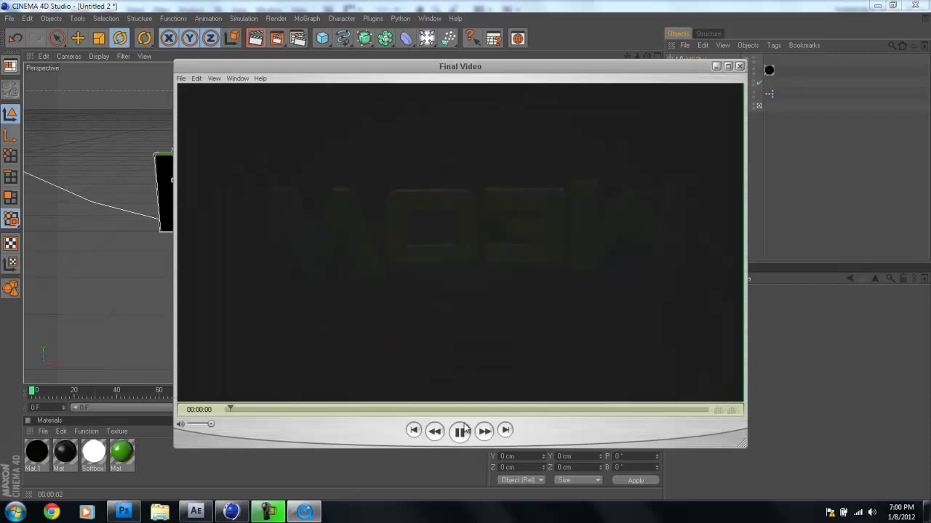
pyautogui.click(460, 432)
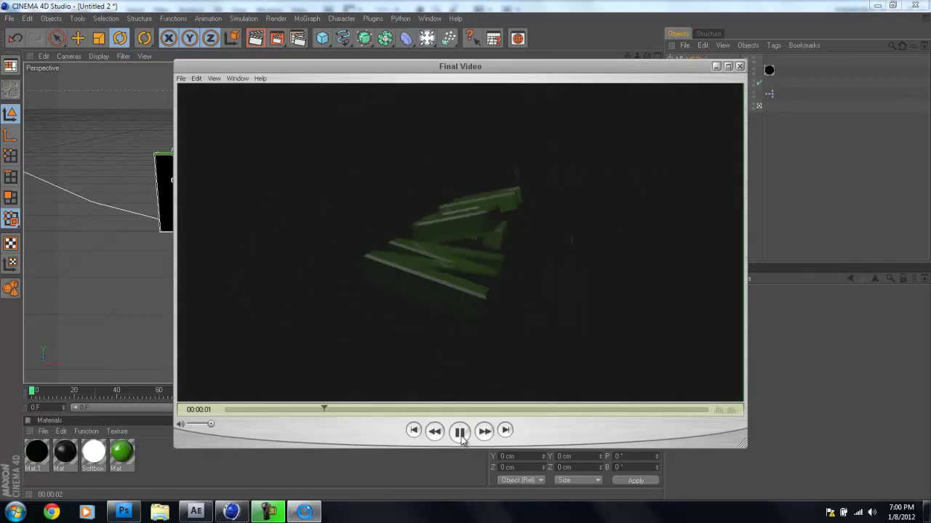
pyautogui.click(461, 432)
pyautogui.click(740, 66)
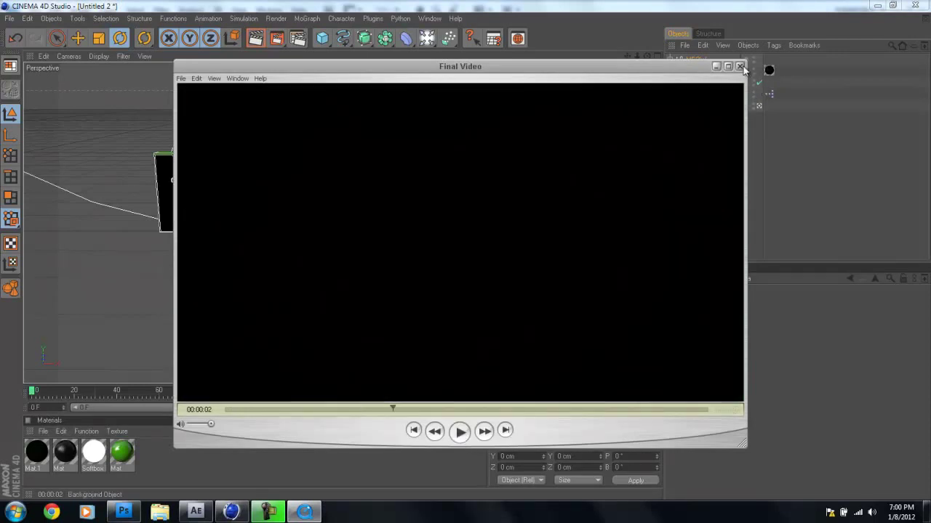
# Step: Rotate the whole MEOW null to a heading of 180° and record a keyframe at frame 0
pyautogui.moveTo(320, 247); pyautogui.dragTo(281, 216)
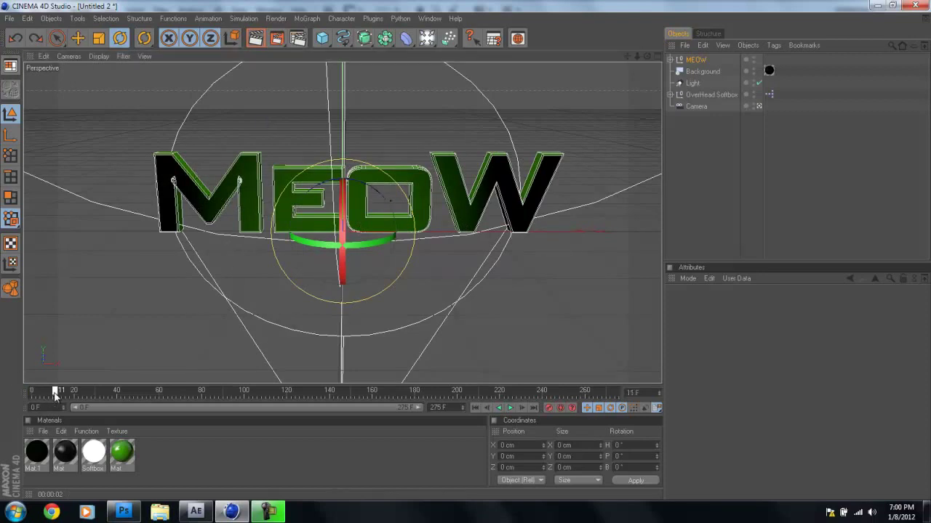
pyautogui.click(696, 61)
pyautogui.click(670, 59)
pyautogui.click(694, 72)
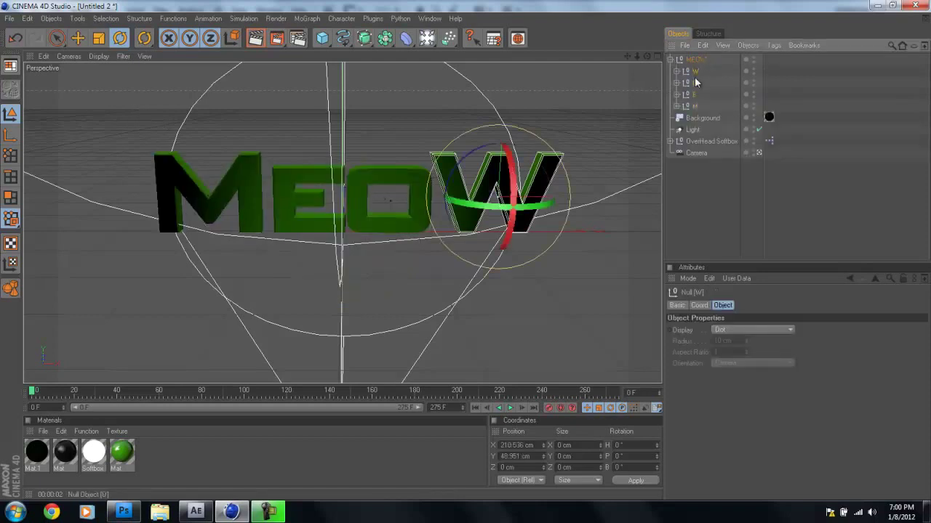
pyautogui.click(696, 94)
pyautogui.click(697, 60)
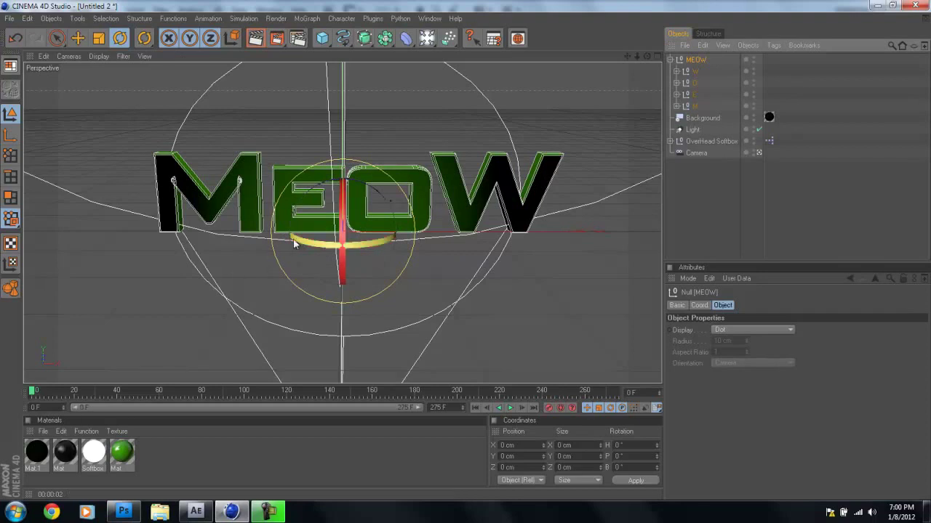
pyautogui.moveTo(305, 245); pyautogui.dragTo(409, 222)
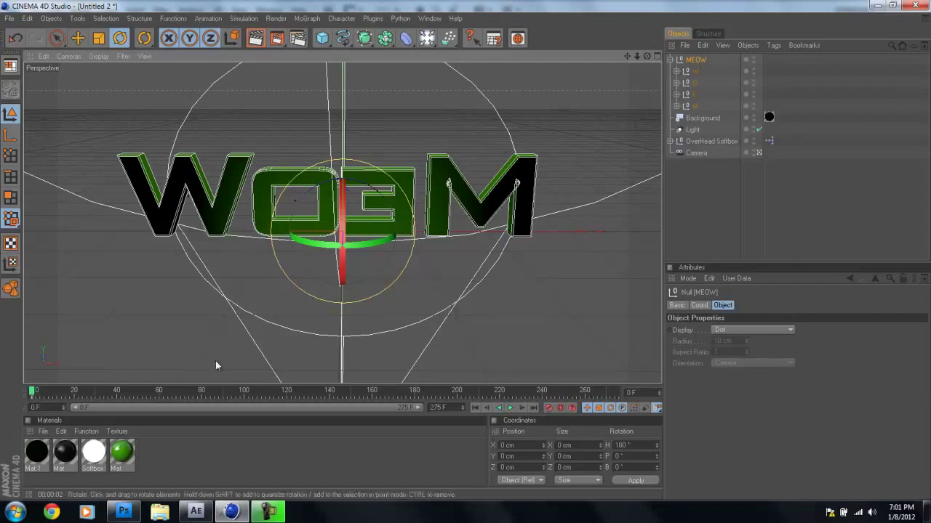
# Step: Rotate the MEOW null to a heading of 0° at frame 90 and record a keyframe there
pyautogui.moveTo(34, 394); pyautogui.dragTo(51, 394)
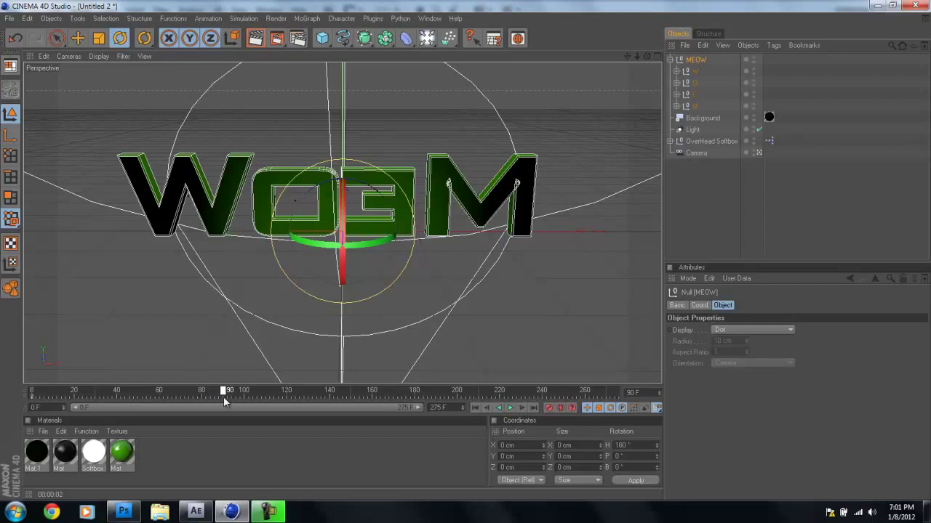
pyautogui.moveTo(381, 242); pyautogui.dragTo(257, 230)
pyautogui.moveTo(254, 216); pyautogui.dragTo(258, 210)
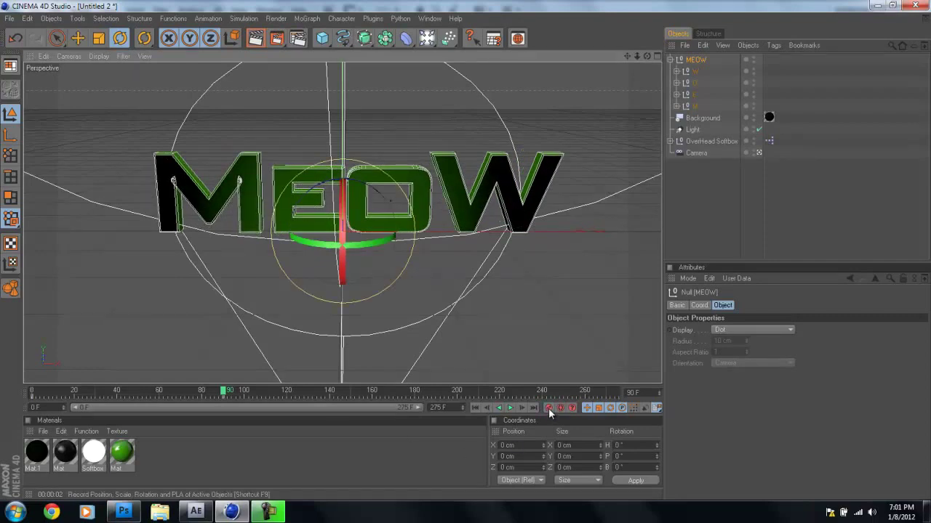
# Step: Play the MEOW rotation from frame 0 to check it, and return to frame 0
pyautogui.moveTo(224, 393); pyautogui.dragTo(32, 393)
pyautogui.click(510, 408)
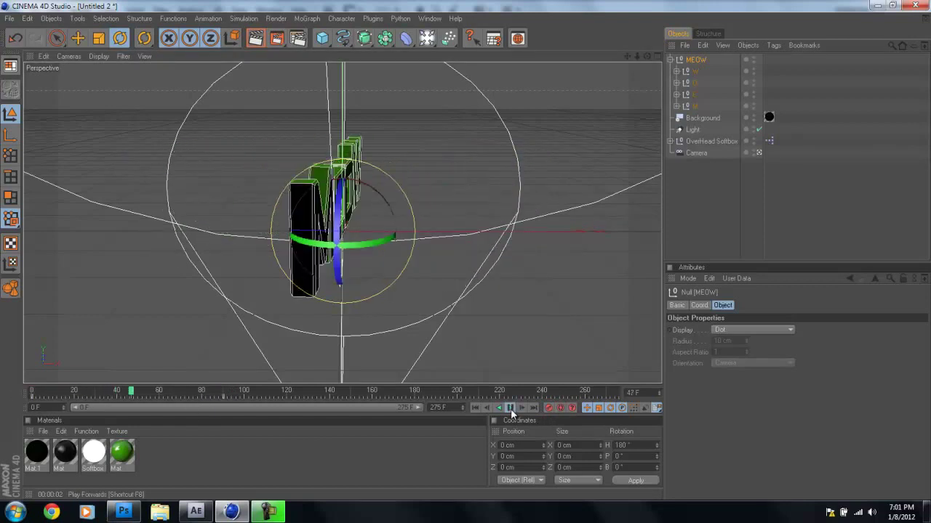
pyautogui.click(510, 408)
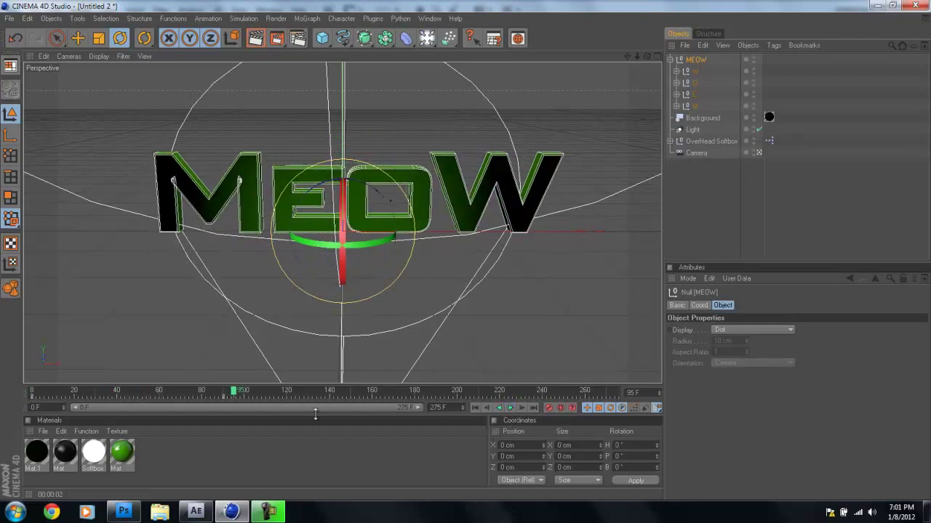
pyautogui.moveTo(231, 390); pyautogui.dragTo(33, 395)
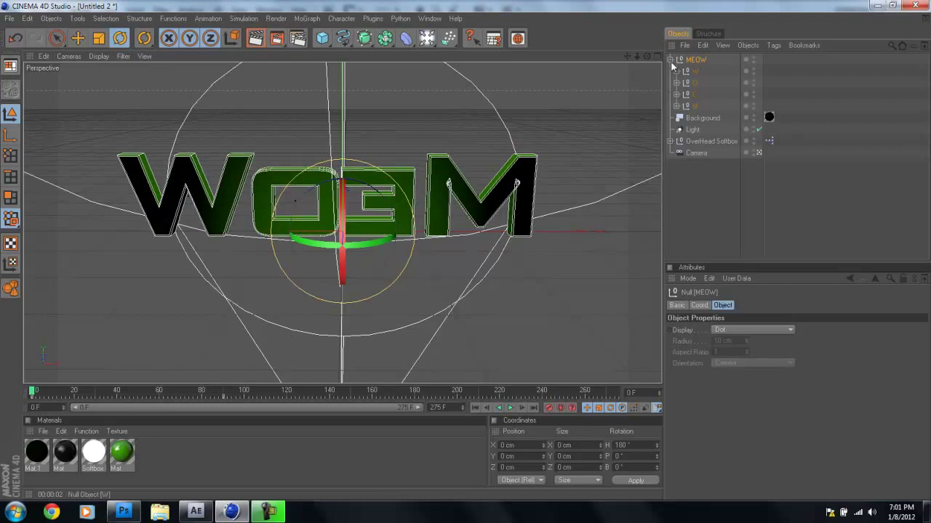
# Step: Rotate the W null to a pitch of -180° at frame 0, and deselect it
pyautogui.click(695, 73)
pyautogui.click(696, 105)
pyautogui.click(696, 72)
pyautogui.click(696, 107)
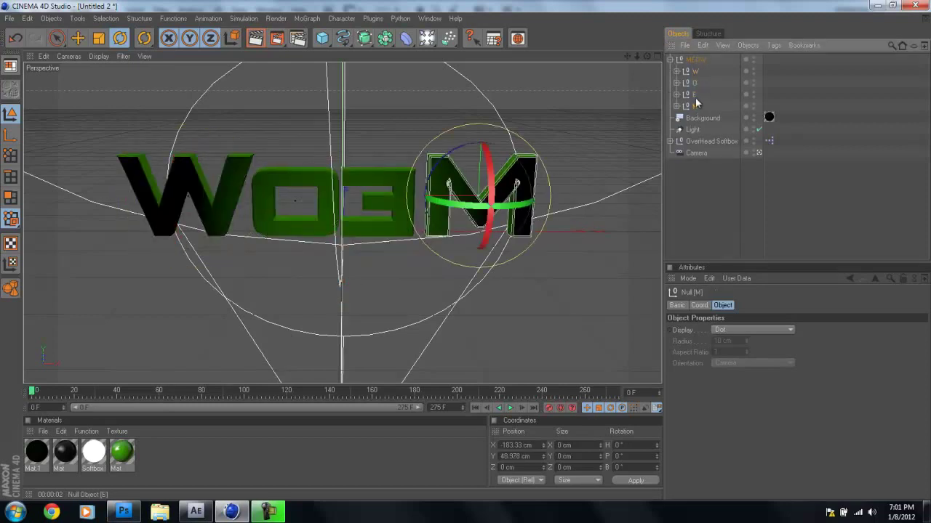
pyautogui.click(695, 72)
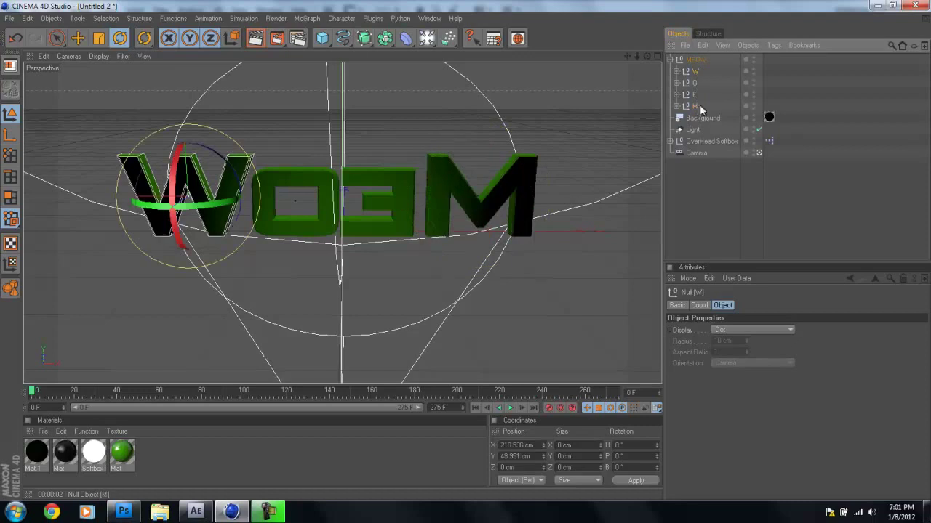
pyautogui.moveTo(34, 392); pyautogui.dragTo(31, 395)
pyautogui.moveTo(176, 165); pyautogui.dragTo(224, 286)
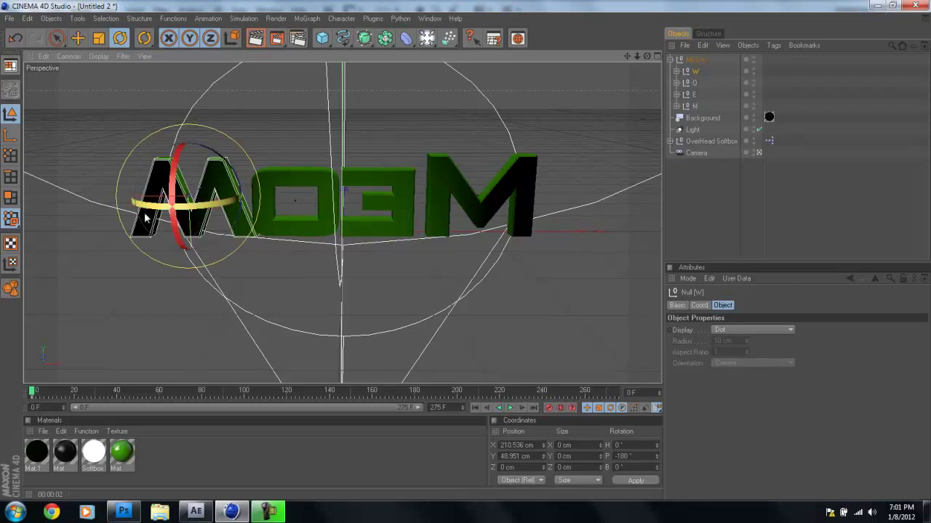
pyautogui.click(682, 181)
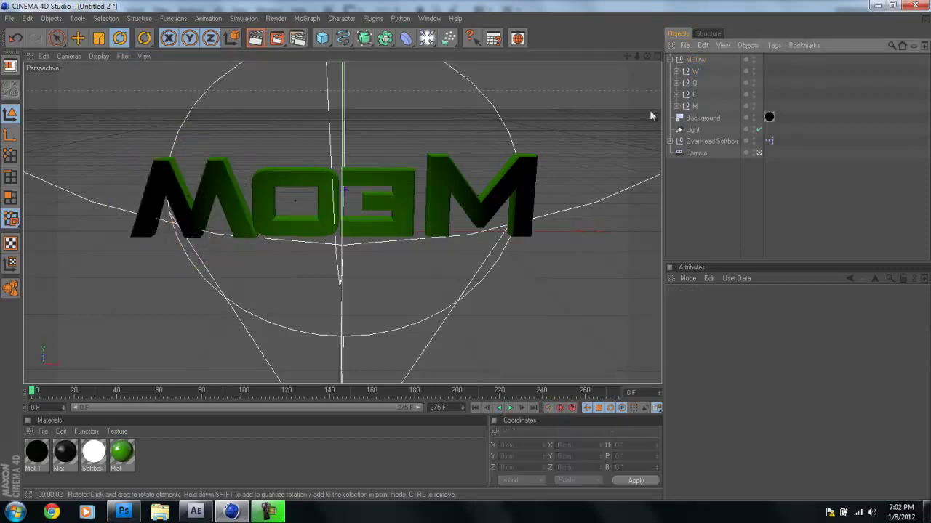
# Step: Rotate the O null to a pitch of 180° at frame 0, working outside the camera view
pyautogui.click(292, 218)
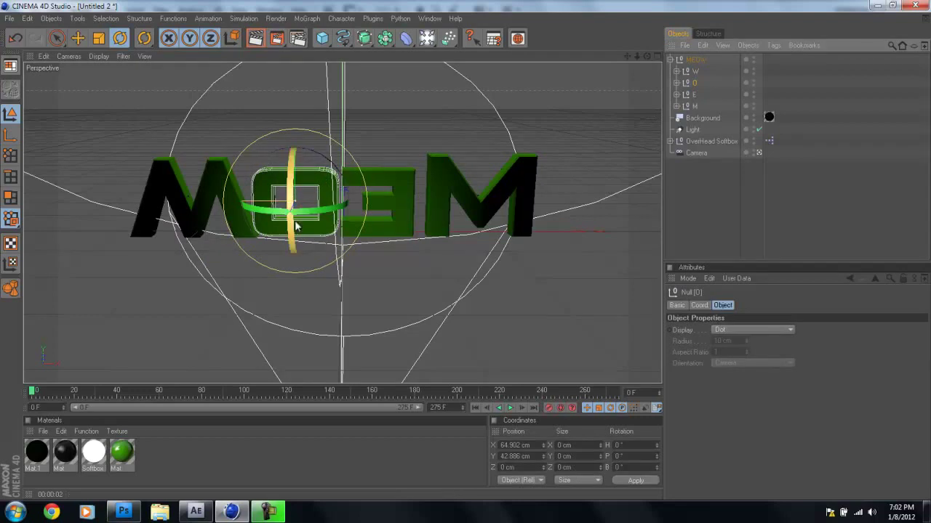
pyautogui.moveTo(291, 203); pyautogui.dragTo(353, 130)
pyautogui.hotkey('ctrl', 'z')
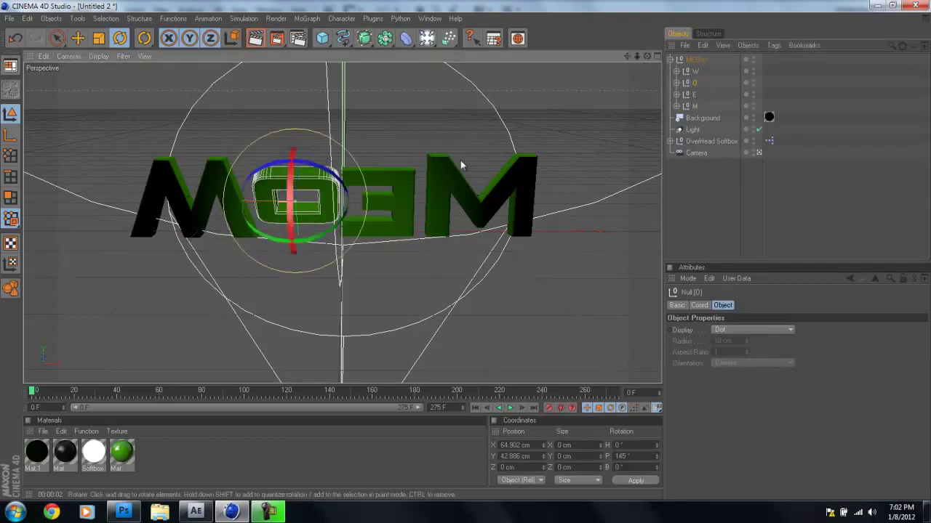
pyautogui.click(758, 153)
pyautogui.moveTo(627, 56); pyautogui.dragTo(503, 293)
pyautogui.moveTo(325, 160); pyautogui.dragTo(417, 241)
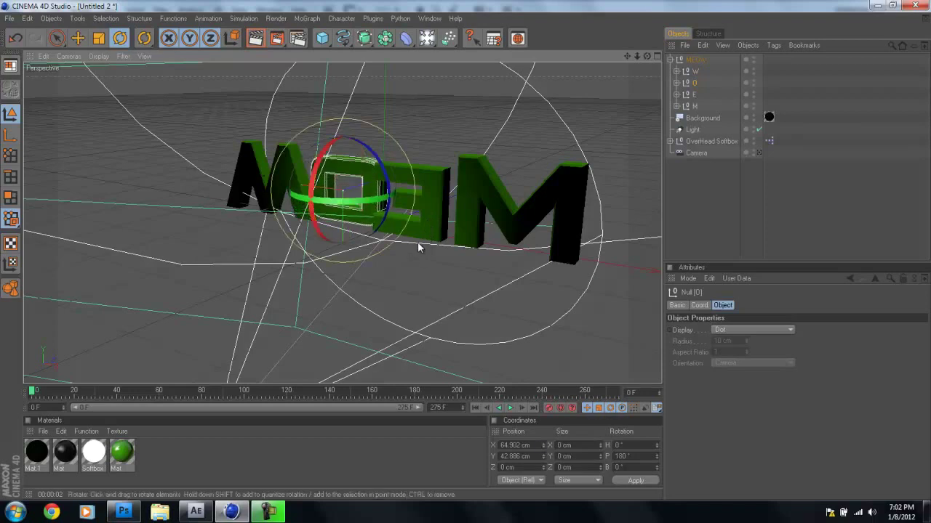
# Step: Rotate the E null to a pitch of -180° and the M null to 180° at frame 0, and record their keyframes
pyautogui.click(695, 94)
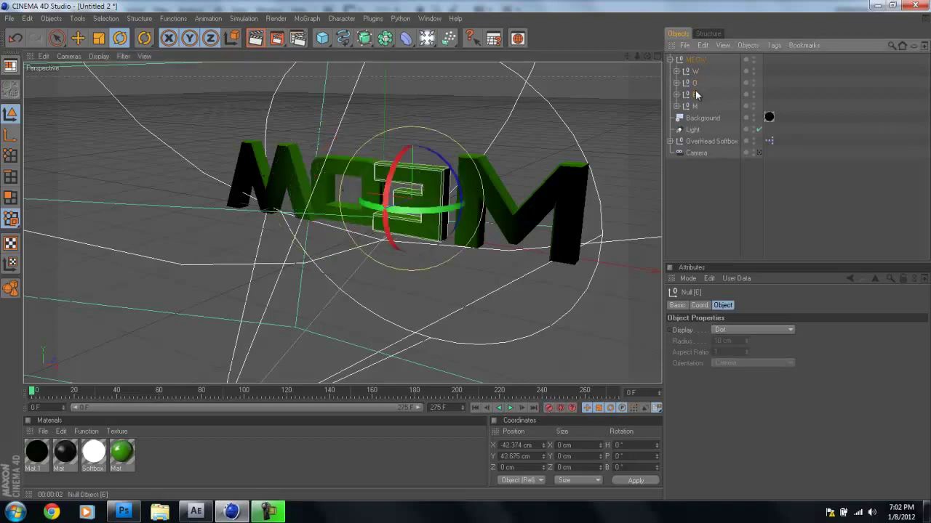
pyautogui.moveTo(405, 171); pyautogui.dragTo(433, 259)
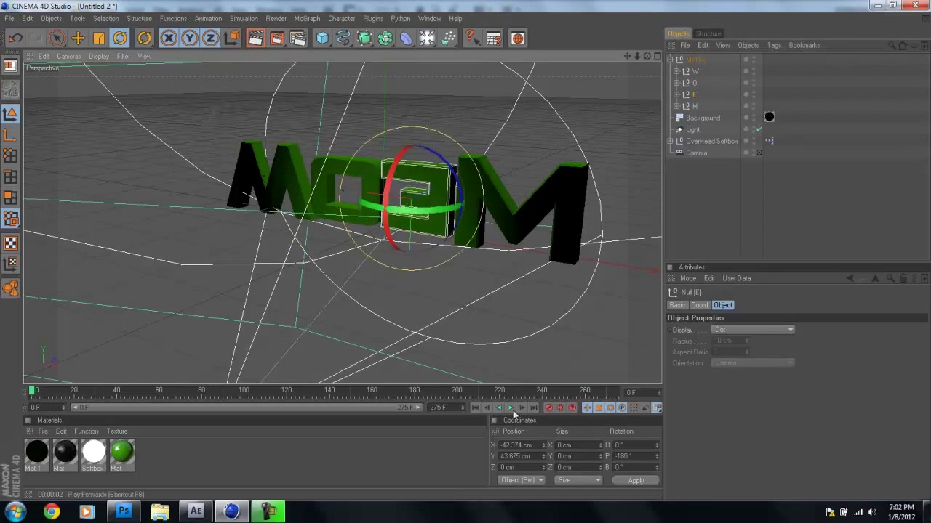
pyautogui.click(549, 411)
pyautogui.click(694, 106)
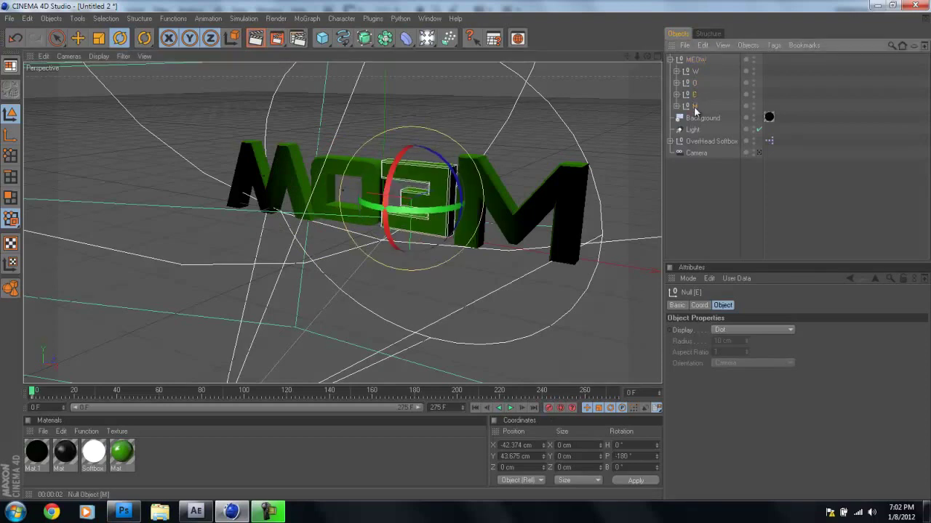
pyautogui.moveTo(508, 195); pyautogui.dragTo(589, 288)
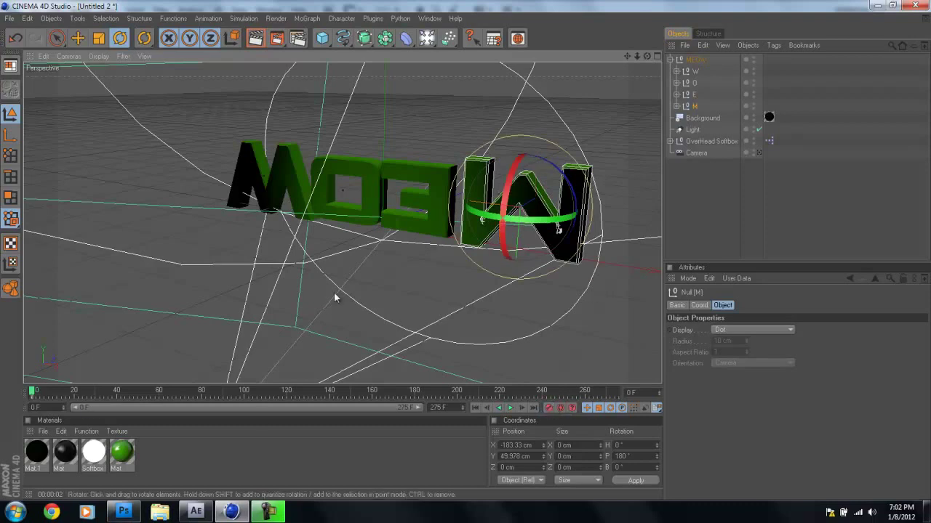
# Step: At frame 90, rotate the M null to a pitch of 360° and the E null to -360°, and record their keyframes
pyautogui.moveTo(33, 393); pyautogui.dragTo(224, 397)
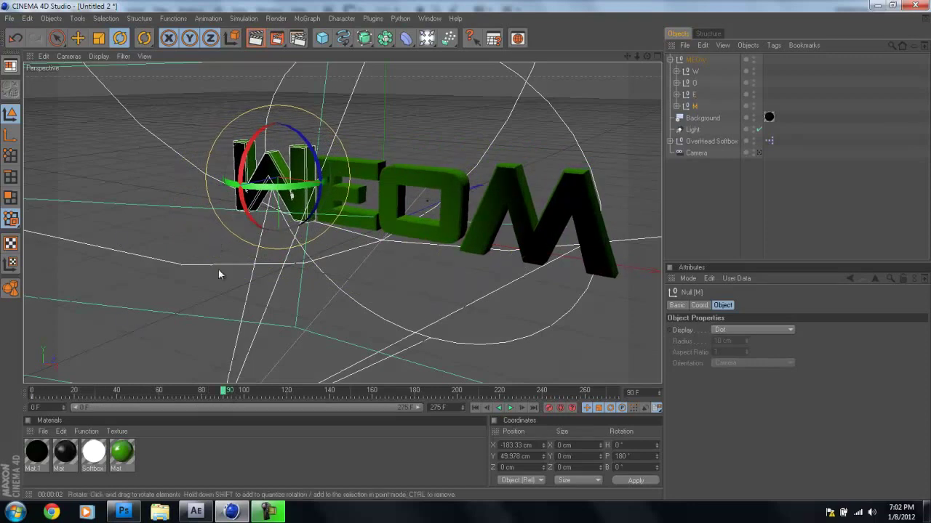
pyautogui.moveTo(258, 137); pyautogui.dragTo(302, 232)
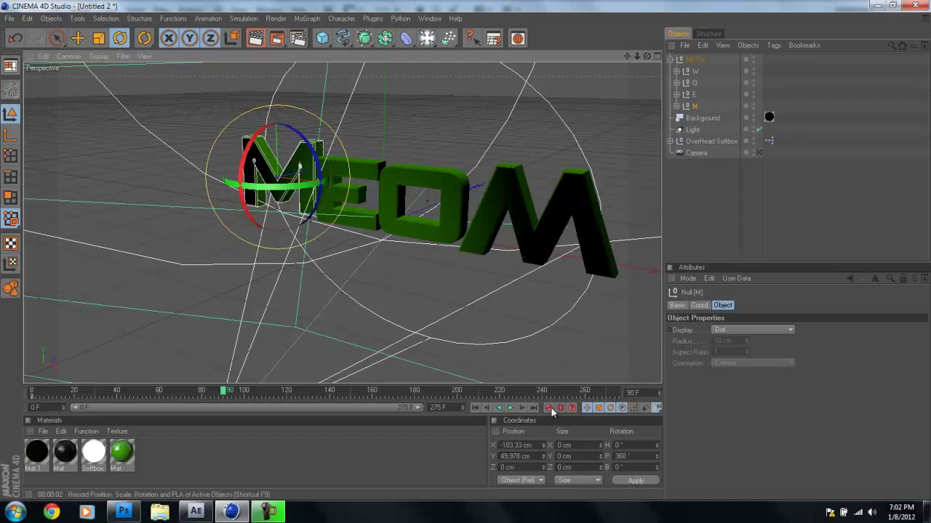
pyautogui.click(693, 95)
pyautogui.moveTo(334, 172); pyautogui.dragTo(424, 248)
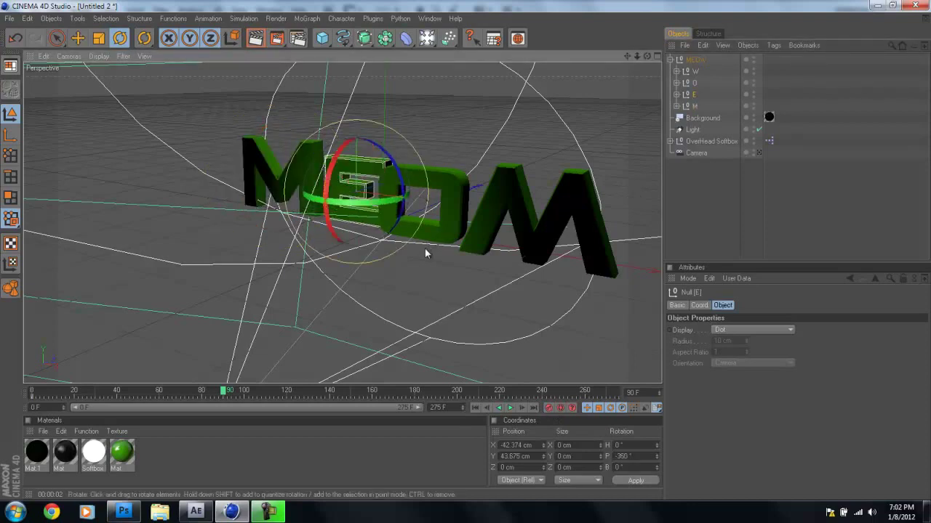
# Step: Rotate the O null to a pitch of 360° and the W null to -360° at frame 90, and record their keyframes
pyautogui.click(695, 83)
pyautogui.moveTo(409, 167); pyautogui.dragTo(452, 259)
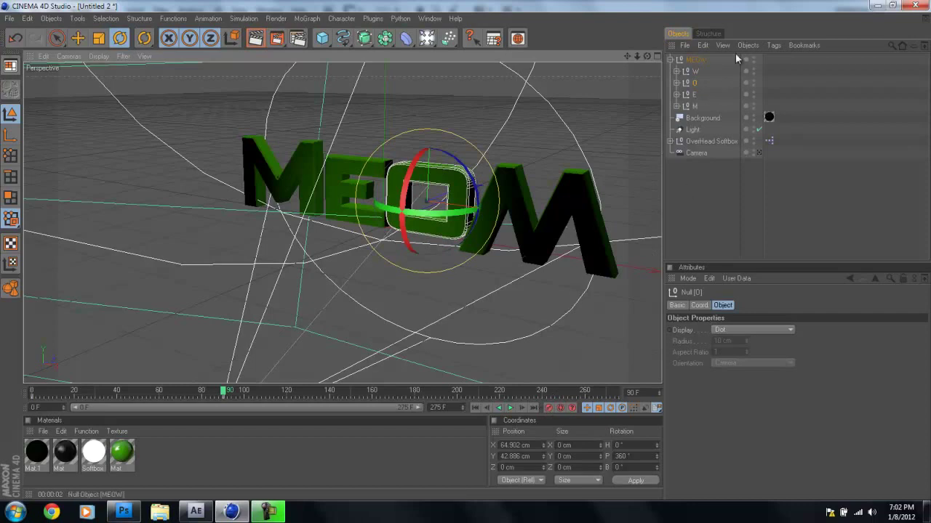
pyautogui.click(694, 71)
pyautogui.moveTo(536, 205); pyautogui.dragTo(622, 243)
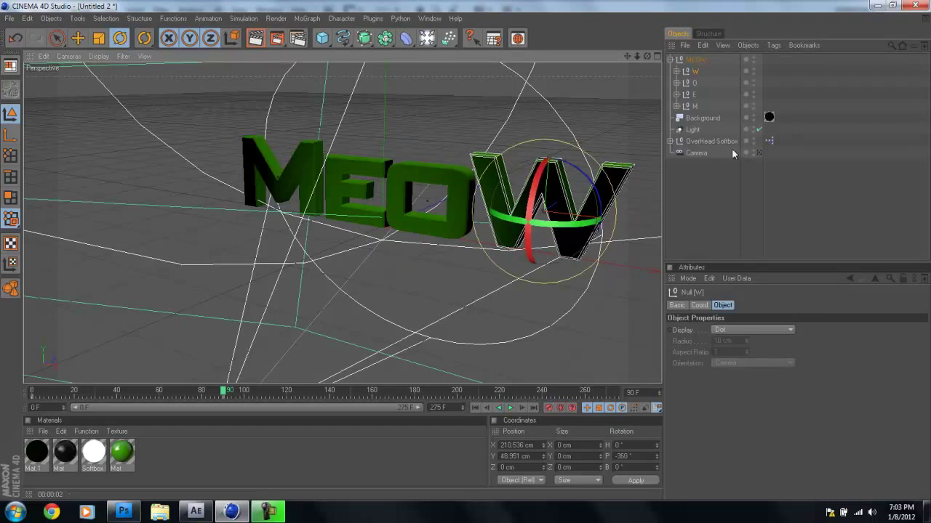
# Step: Return to the scene camera's view and play the letter animation from frame 0
pyautogui.click(758, 152)
pyautogui.moveTo(221, 394); pyautogui.dragTo(24, 398)
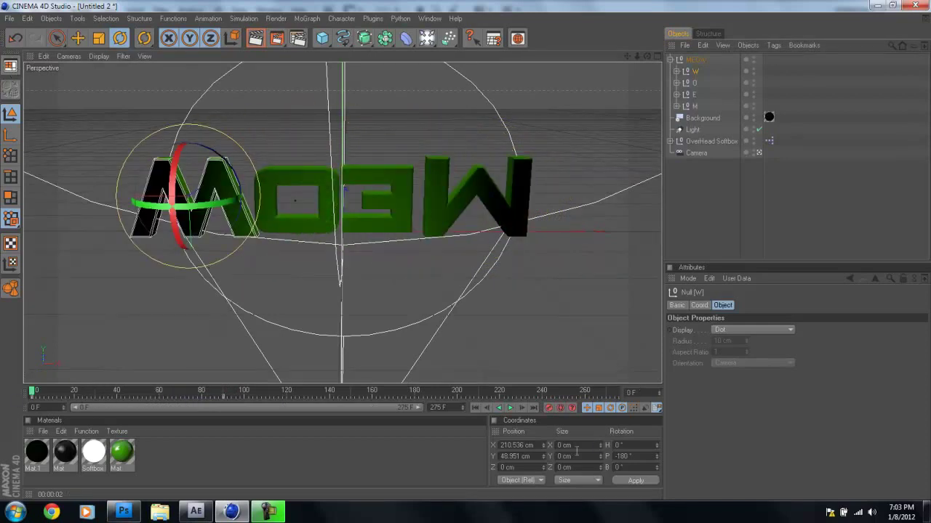
pyautogui.click(603, 351)
pyautogui.click(510, 408)
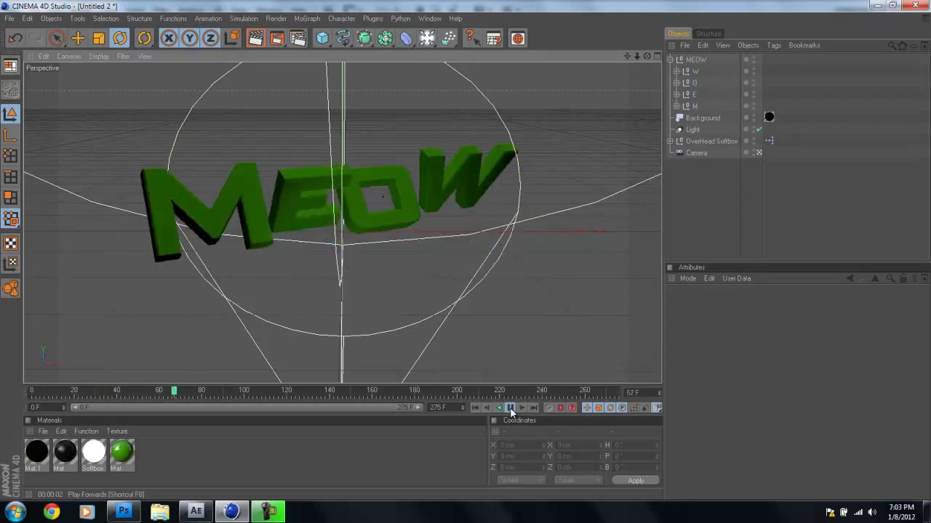
pyautogui.click(510, 408)
# Step: Render a preview of frame 72 in the viewport, and move ahead to frame 87
pyautogui.moveTo(231, 392); pyautogui.dragTo(185, 390)
pyautogui.click(255, 37)
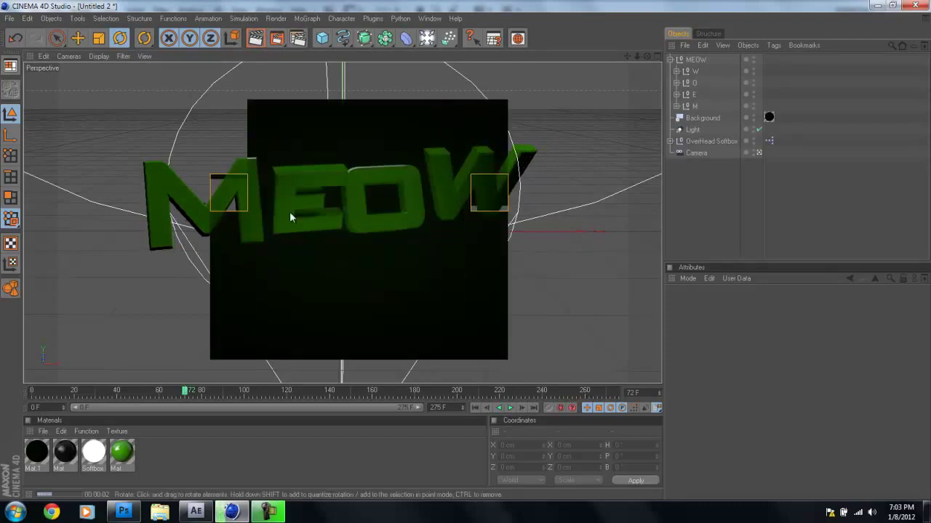
pyautogui.moveTo(185, 390)
pyautogui.mouseDown()
pyautogui.moveTo(604, 396)
pyautogui.moveTo(26, 392)
pyautogui.moveTo(277, 391)
pyautogui.moveTo(185, 393)
pyautogui.moveTo(218, 393)
pyautogui.mouseUp()
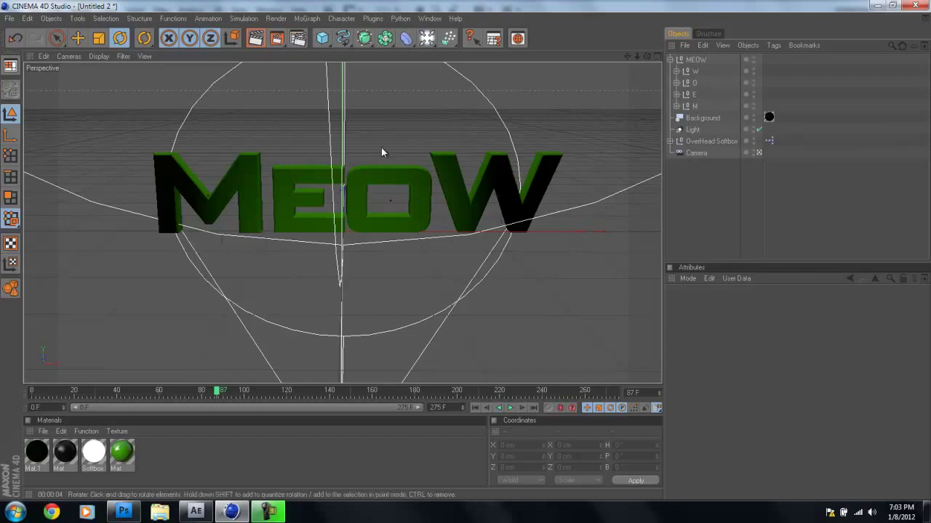
# Step: Set the frame range in the render output settings to All Frames
pyautogui.click(298, 40)
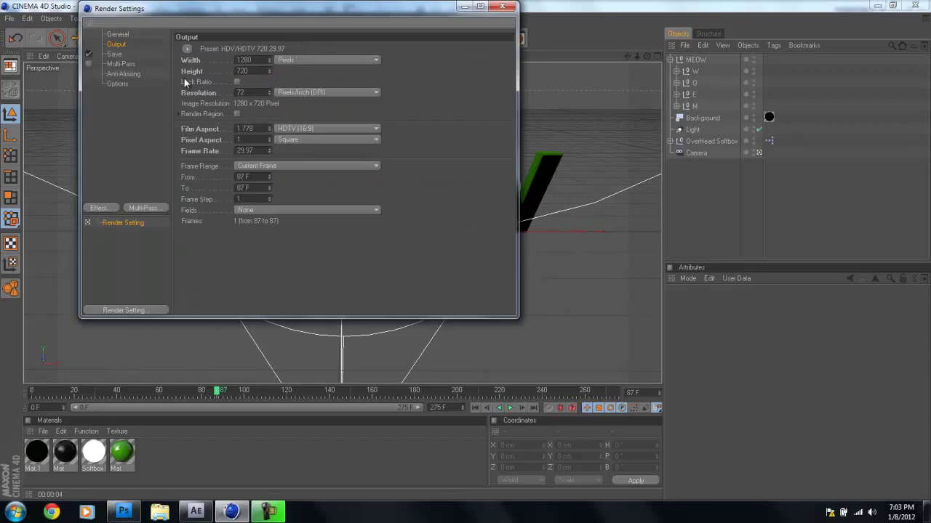
pyautogui.click(117, 35)
pyautogui.click(115, 44)
pyautogui.click(287, 168)
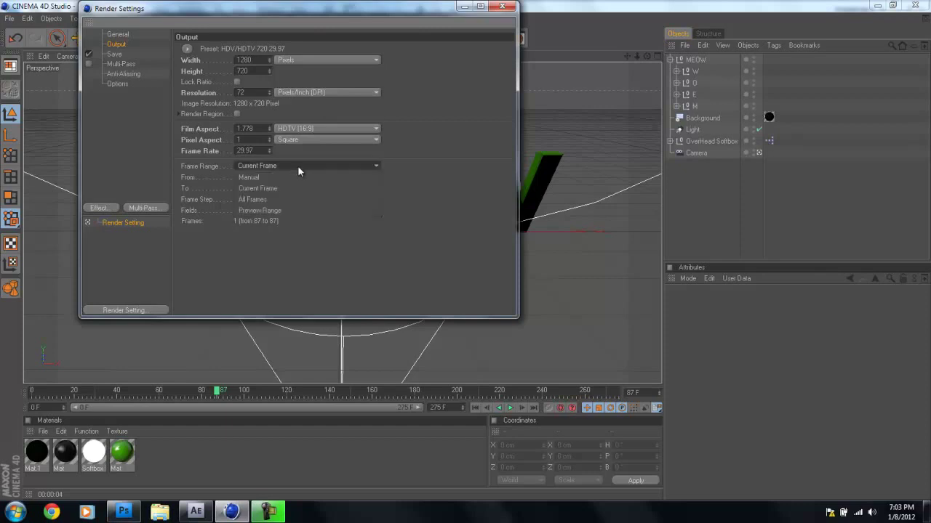
pyautogui.click(270, 200)
# Step: Set the render to save as RenderTest in the MW3 Tutorial folder on the desktop
pyautogui.click(115, 54)
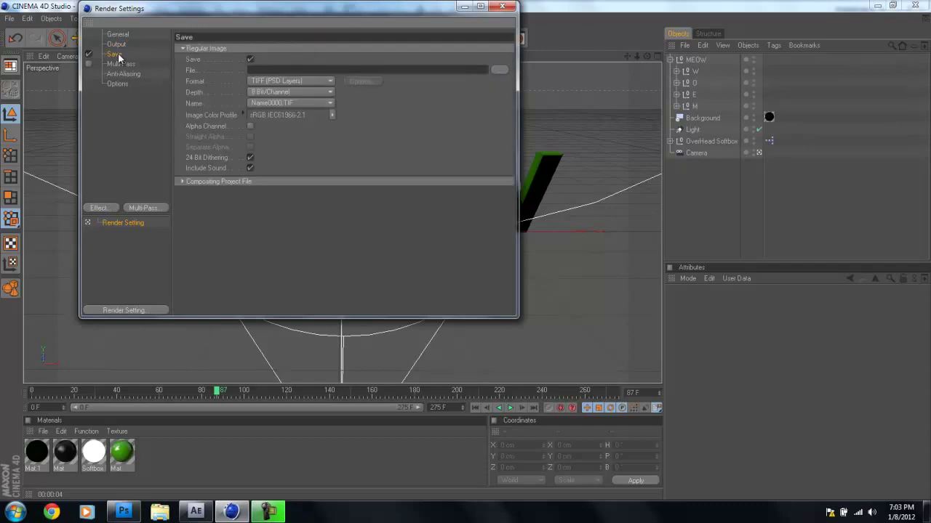
pyautogui.click(499, 71)
pyautogui.click(130, 97)
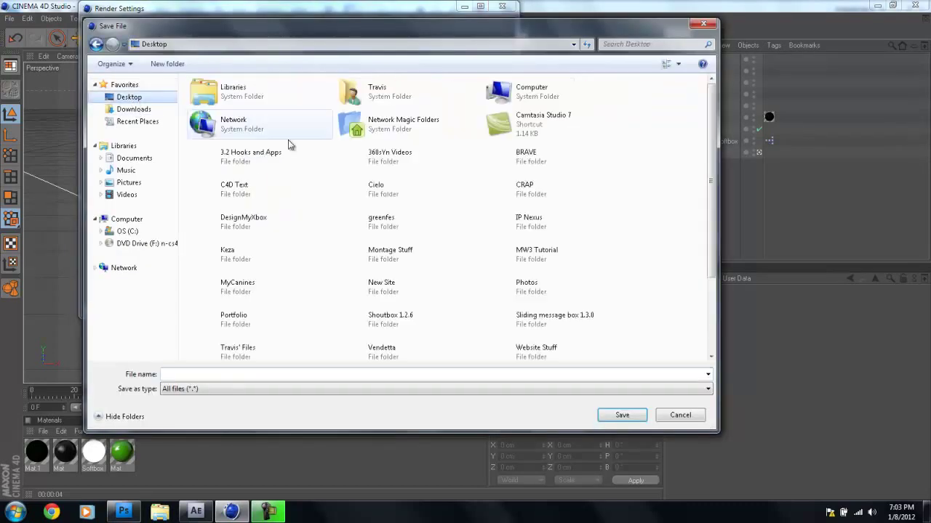
pyautogui.click(260, 162)
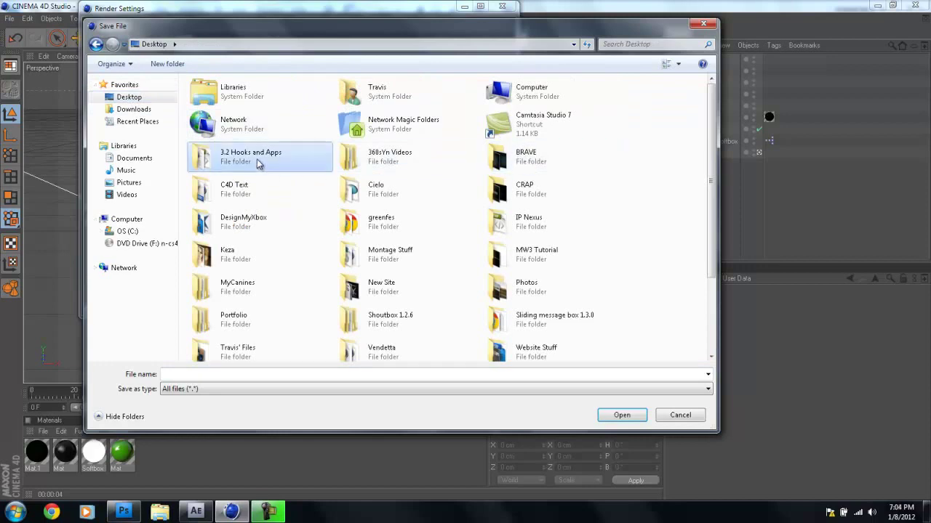
pyautogui.write('mw')
pyautogui.doubleClick(553, 264)
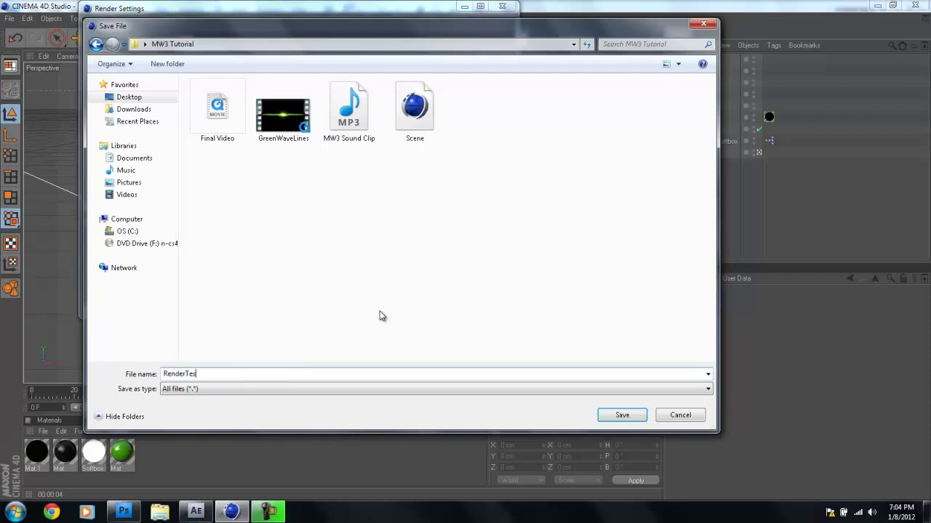
pyautogui.click(608, 418)
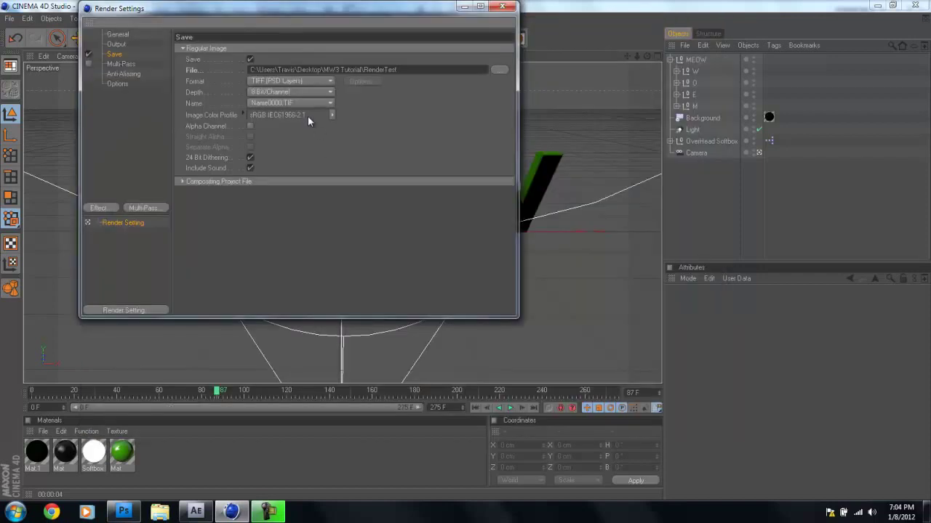
# Step: Set the output format to QuickTime Movie, turn off Include Sound, and close the render settings
pyautogui.click(293, 80)
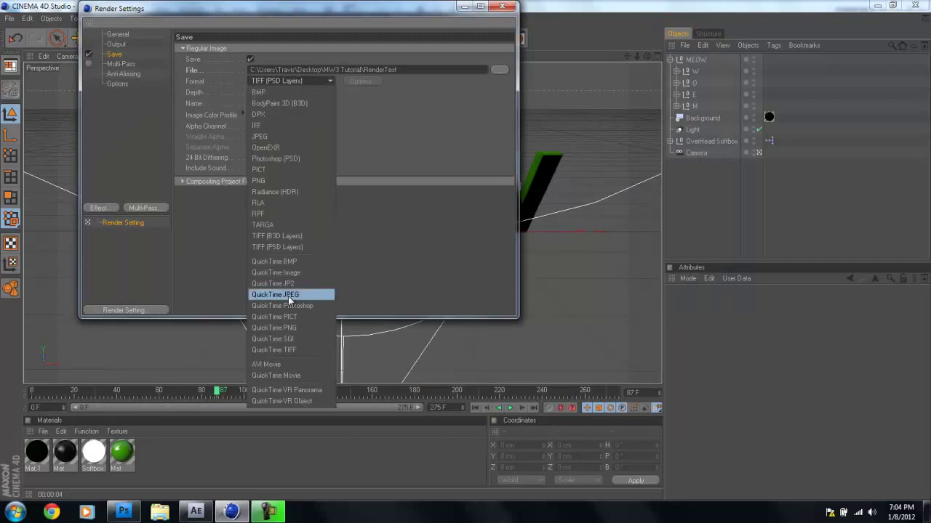
pyautogui.click(286, 371)
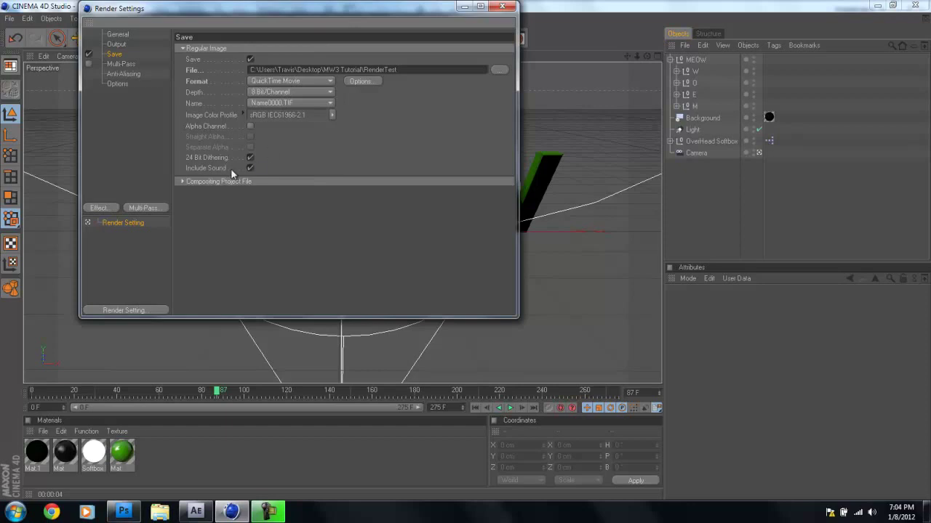
pyautogui.click(250, 167)
pyautogui.click(504, 7)
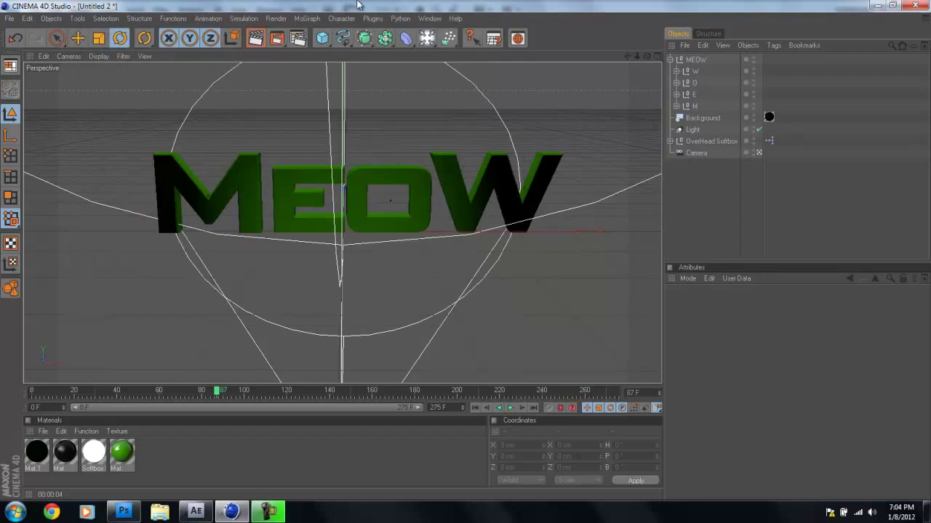
# Step: Render the full animation to the output file
pyautogui.click(277, 40)
pyautogui.moveTo(266, 11); pyautogui.dragTo(283, 18)
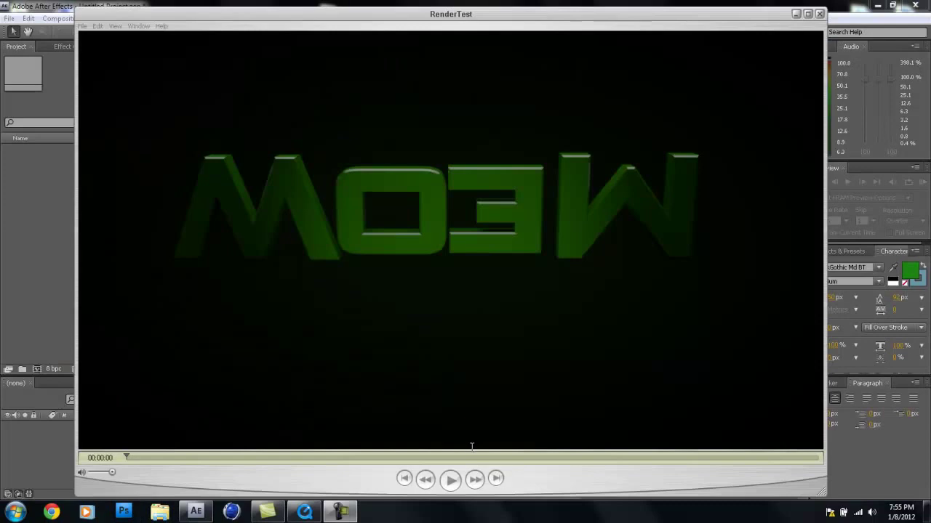
# Step: Scrub through the rendered RenderTest movie to check the letter animation, and close the player
pyautogui.click(530, 477)
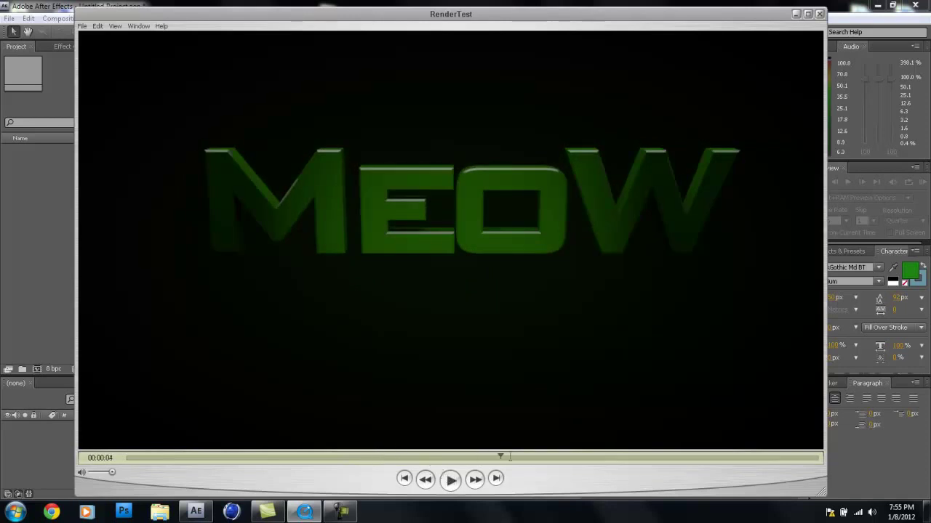
pyautogui.moveTo(392, 459); pyautogui.dragTo(519, 459)
pyautogui.click(819, 13)
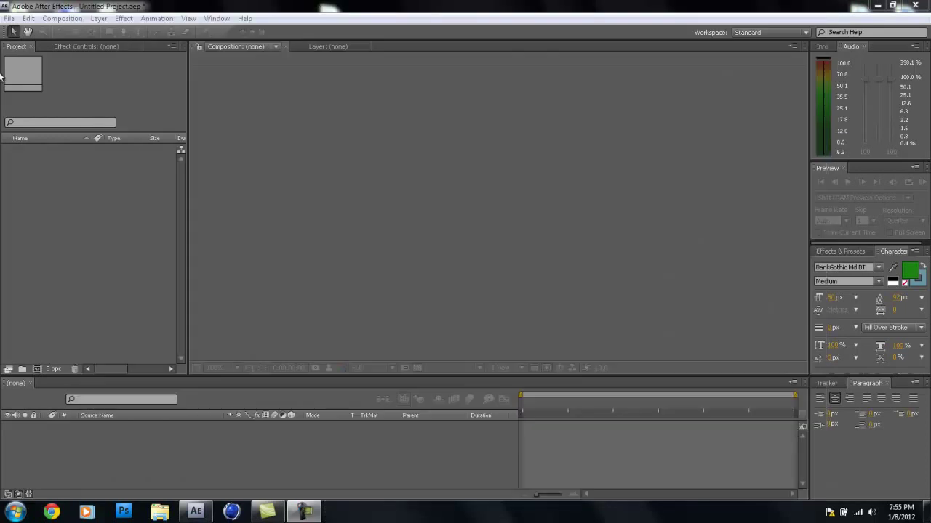
# Step: In After Effects, import RenderTest.mov and create a new composition from it
pyautogui.click(10, 18)
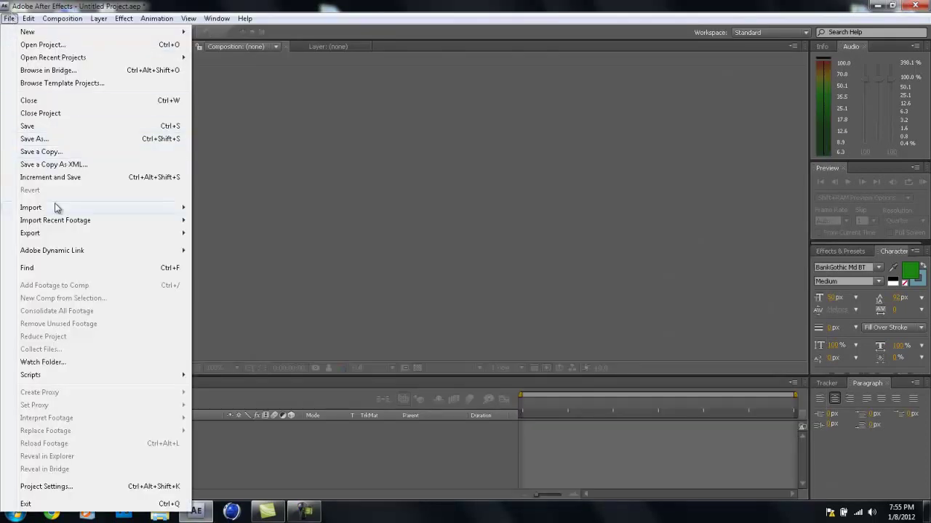
pyautogui.click(192, 210)
pyautogui.doubleClick(339, 96)
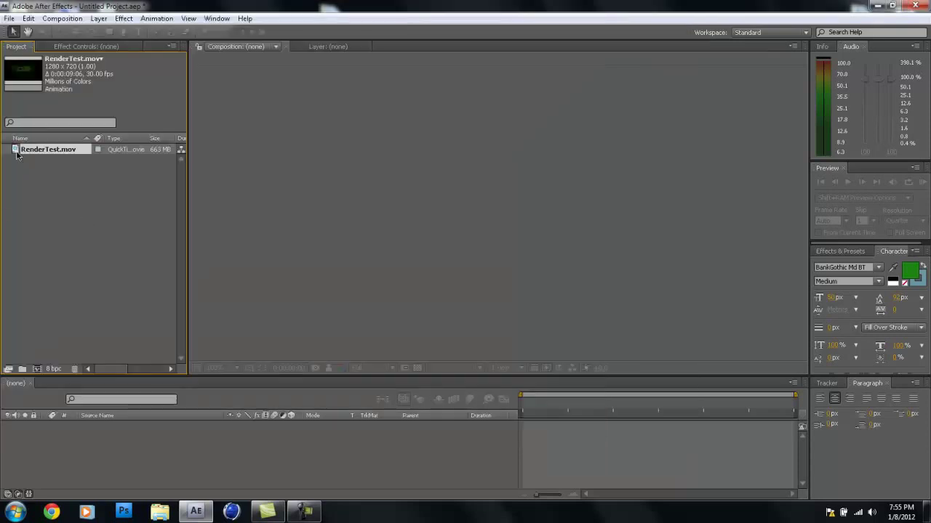
pyautogui.moveTo(17, 154); pyautogui.dragTo(22, 184)
pyautogui.moveTo(38, 359); pyautogui.dragTo(37, 369)
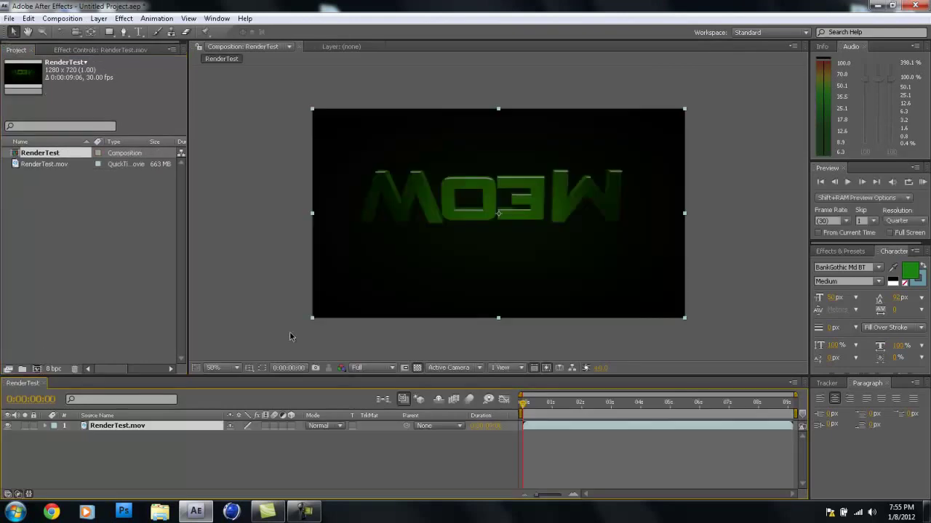
# Step: Scrub the RenderTest composition from the start to 0:00:02:15 to preview the rotating text
pyautogui.moveTo(529, 404)
pyautogui.mouseDown()
pyautogui.moveTo(629, 408)
pyautogui.moveTo(512, 408)
pyautogui.mouseUp()
pyautogui.click(377, 346)
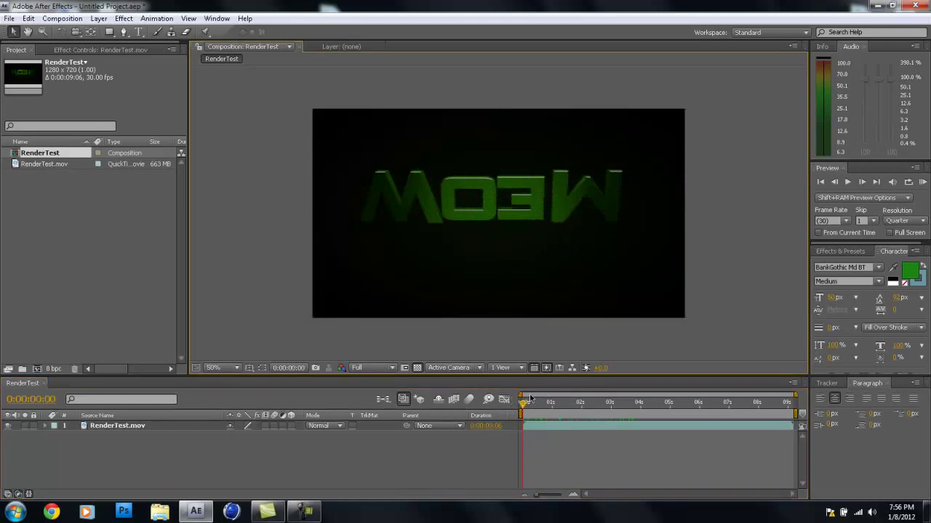
pyautogui.moveTo(526, 405); pyautogui.dragTo(597, 408)
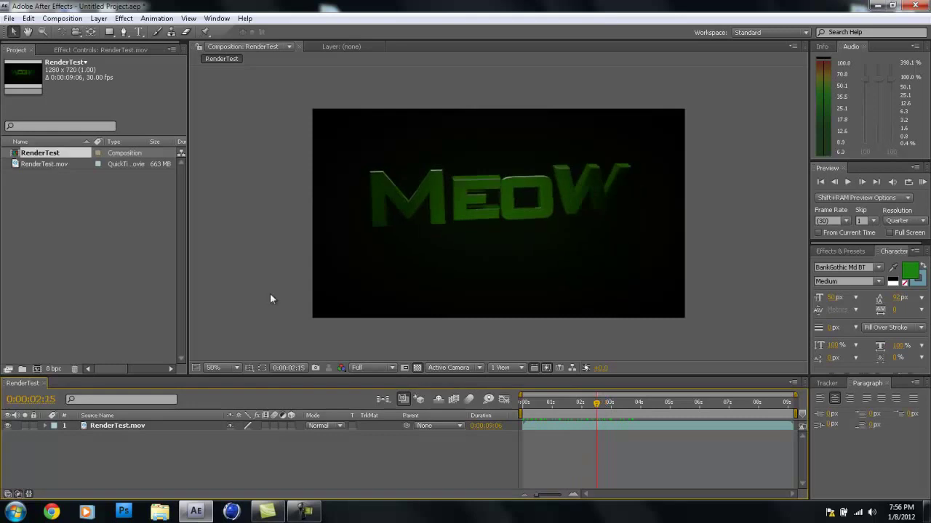
# Step: Import MW3 Sound Clip.mp3 and add it to the RenderTest composition as the top layer
pyautogui.click(10, 18)
pyautogui.moveTo(62, 209)
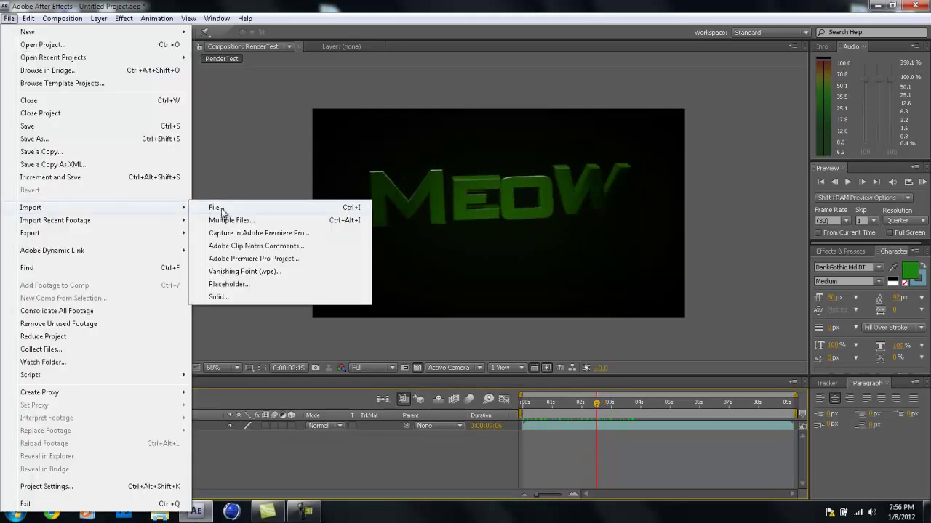
pyautogui.click(218, 206)
pyautogui.doubleClick(274, 105)
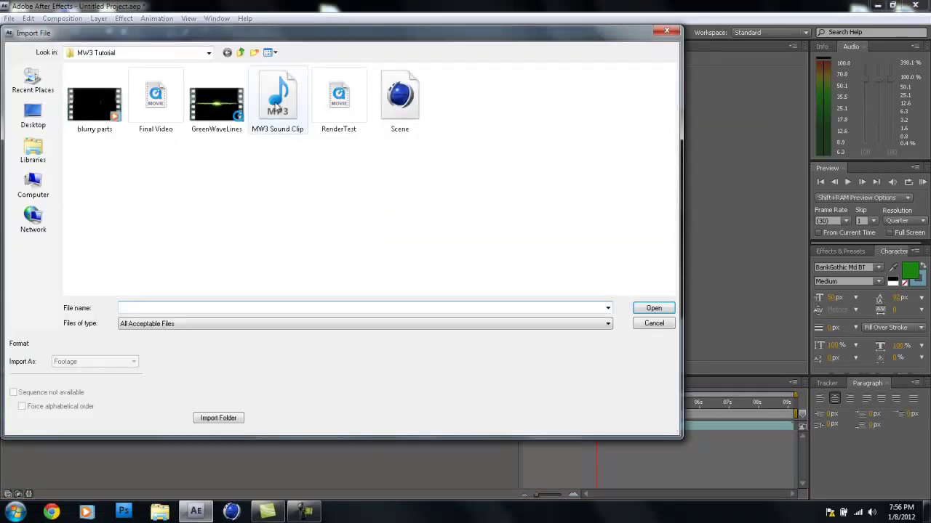
pyautogui.moveTo(357, 202); pyautogui.dragTo(456, 289)
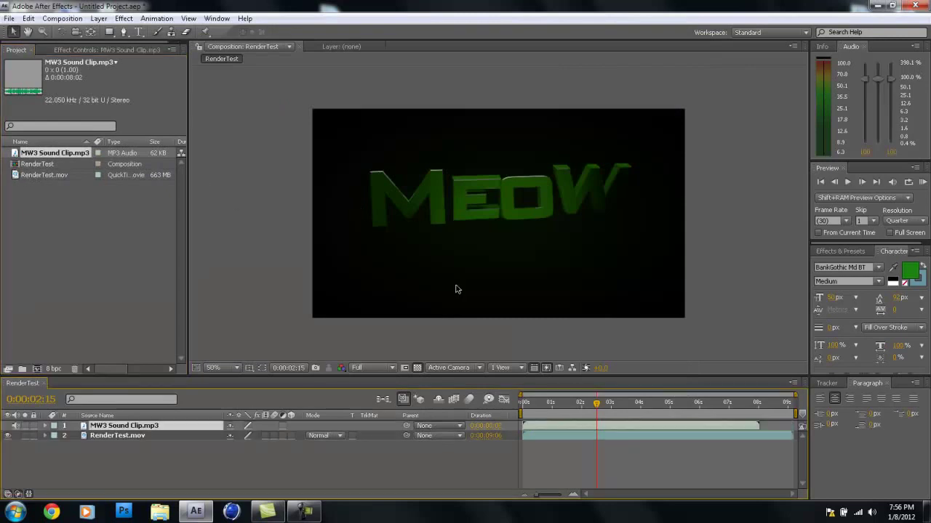
# Step: Scrub to 0:00:03:05, try shifting the sound clip layer forward in time, and undo the shift
pyautogui.moveTo(600, 406); pyautogui.dragTo(618, 412)
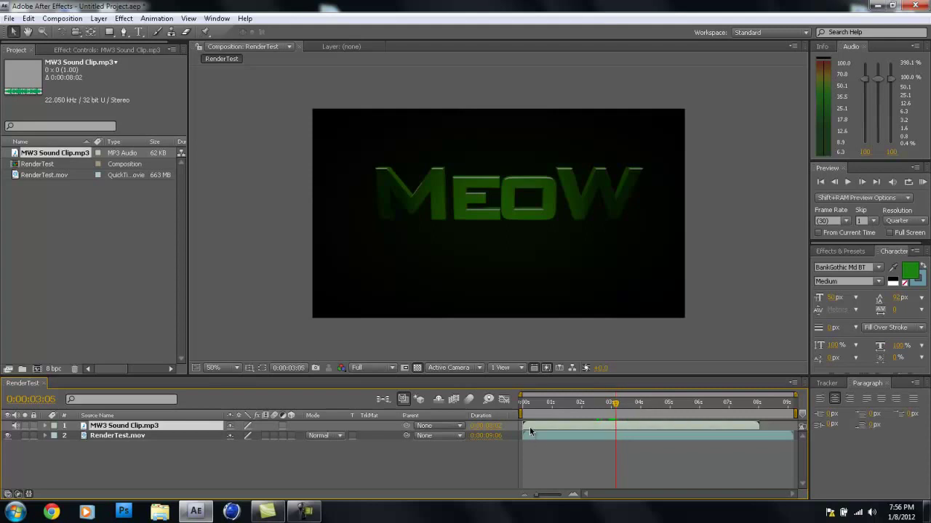
pyautogui.moveTo(530, 429); pyautogui.dragTo(572, 429)
pyautogui.hotkey('ctrl', 'z')
# Step: Import GreenWaveLines.mov, add it as the top layer, and stretch it to fill the full frame width
pyautogui.click(9, 18)
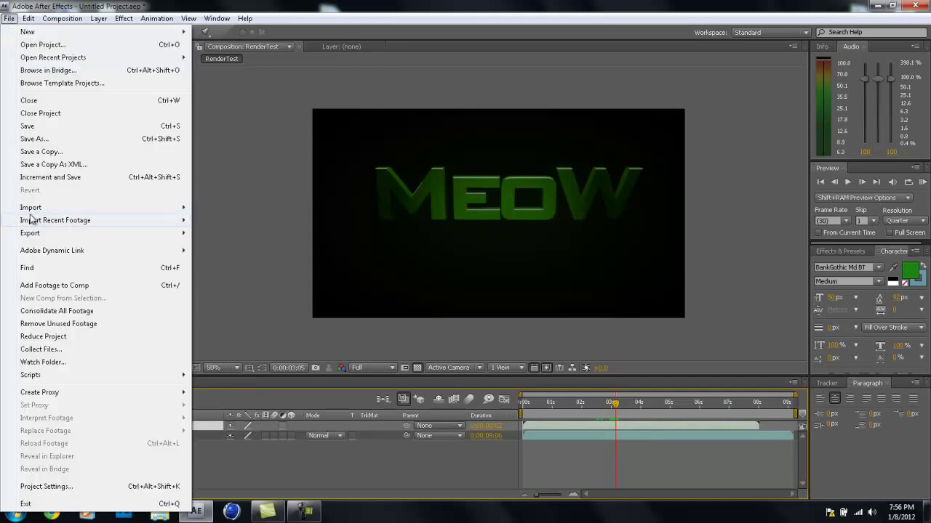
pyautogui.moveTo(129, 210)
pyautogui.click(206, 208)
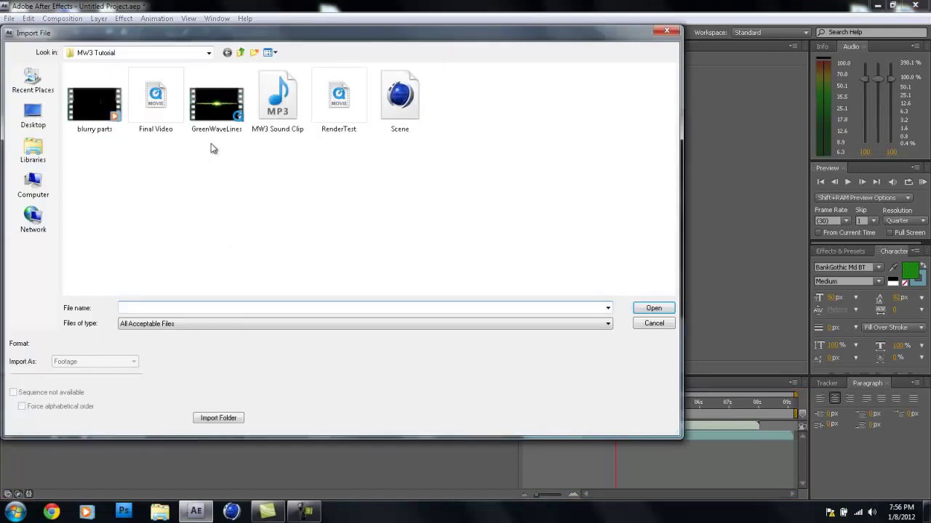
pyautogui.doubleClick(215, 116)
pyautogui.moveTo(24, 158); pyautogui.dragTo(502, 218)
pyautogui.keyDown('alt'); pyautogui.moveTo(638, 213); pyautogui.dragTo(685, 215); pyautogui.keyUp('alt')
pyautogui.moveTo(615, 403)
pyautogui.mouseDown()
pyautogui.moveTo(582, 405)
pyautogui.moveTo(612, 407)
pyautogui.mouseUp()
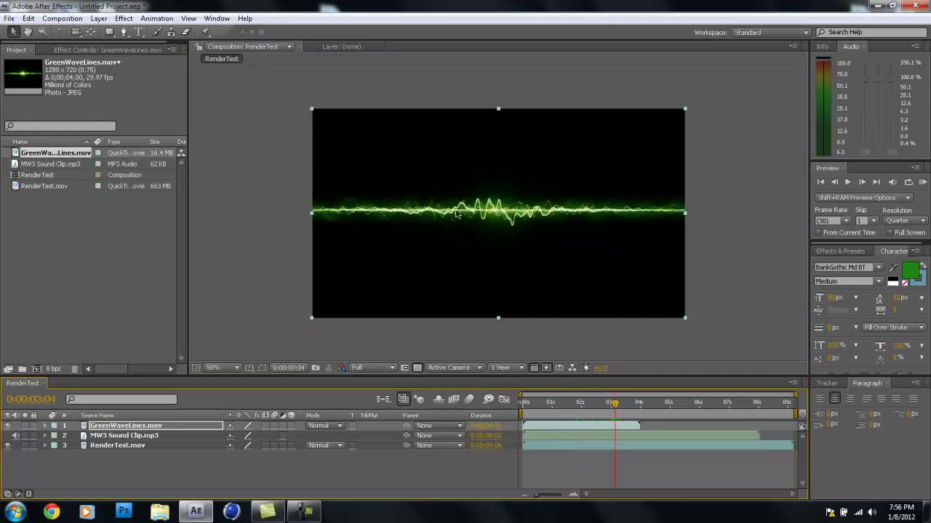
# Step: Set the GreenWaveLines layer's blending mode to Screen and move it up so the wave line crosses the letters
pyautogui.click(135, 425)
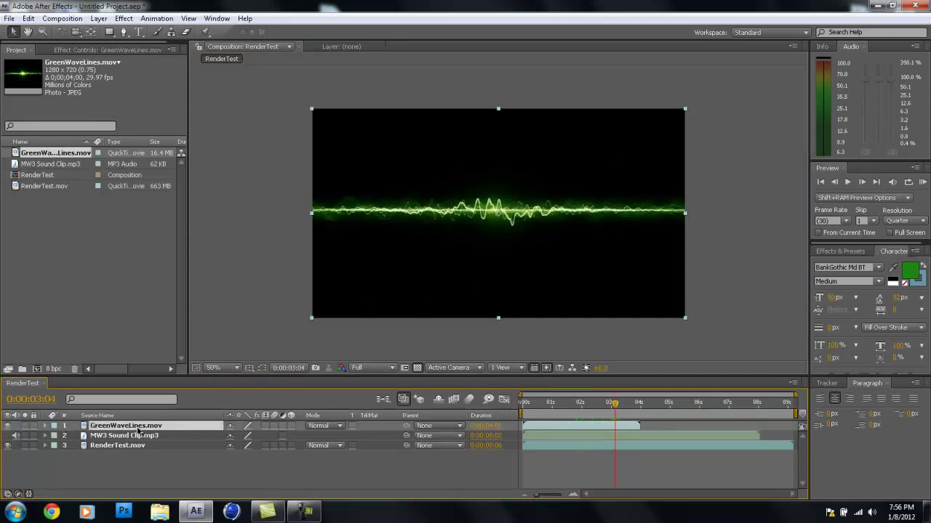
pyautogui.click(325, 427)
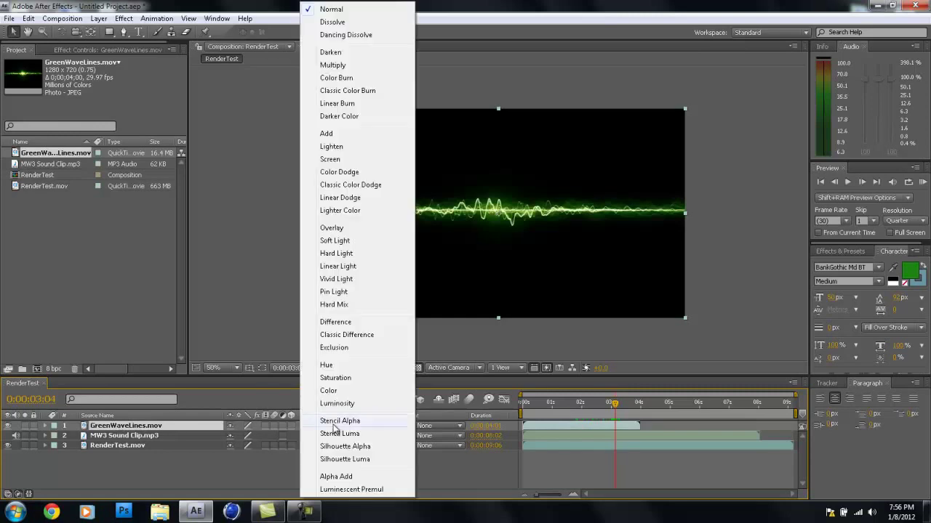
pyautogui.click(341, 156)
pyautogui.moveTo(460, 222); pyautogui.dragTo(462, 208)
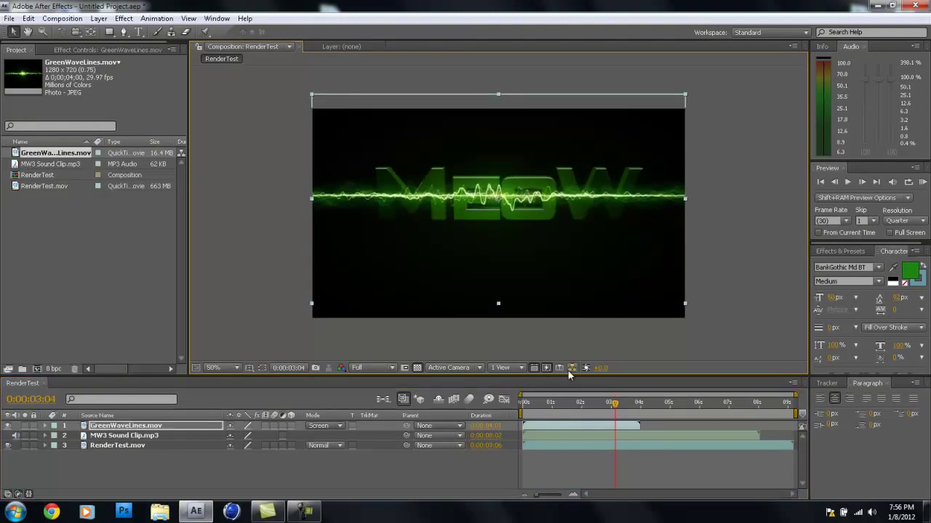
# Step: Shift the GreenWaveLines layer in time so it starts at about 0:00:03:04, check it at 0:00:03:18, and deselect it
pyautogui.moveTo(528, 424); pyautogui.dragTo(628, 413)
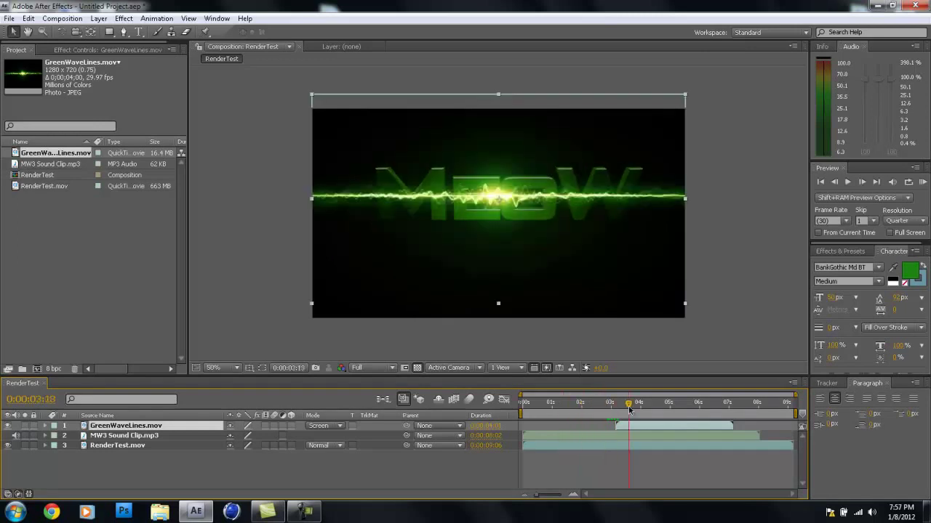
pyautogui.click(670, 340)
pyautogui.click(539, 204)
pyautogui.click(271, 218)
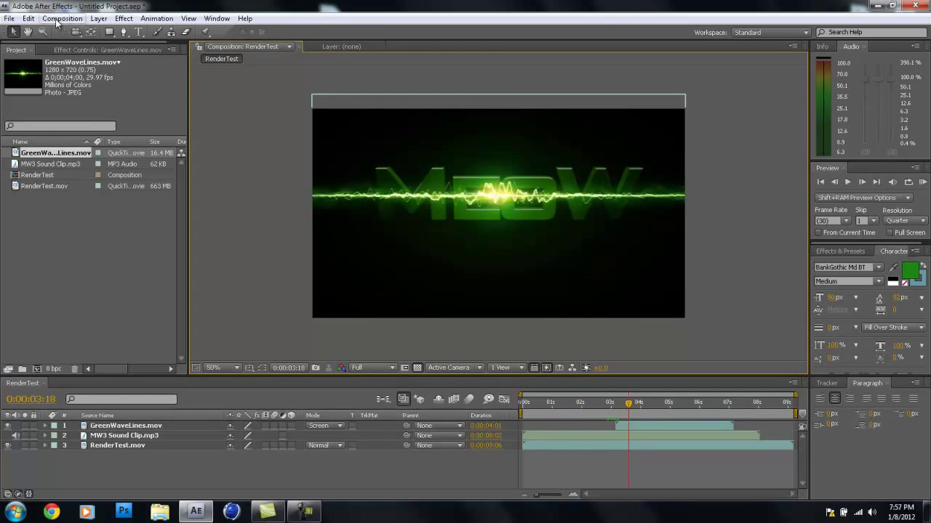
# Step: In the Memory & Multiprocessing preferences, use Render Multiple Frames Simultaneously with 2.8 GB minimum per CPU and the longest RAM preview
pyautogui.click(29, 20)
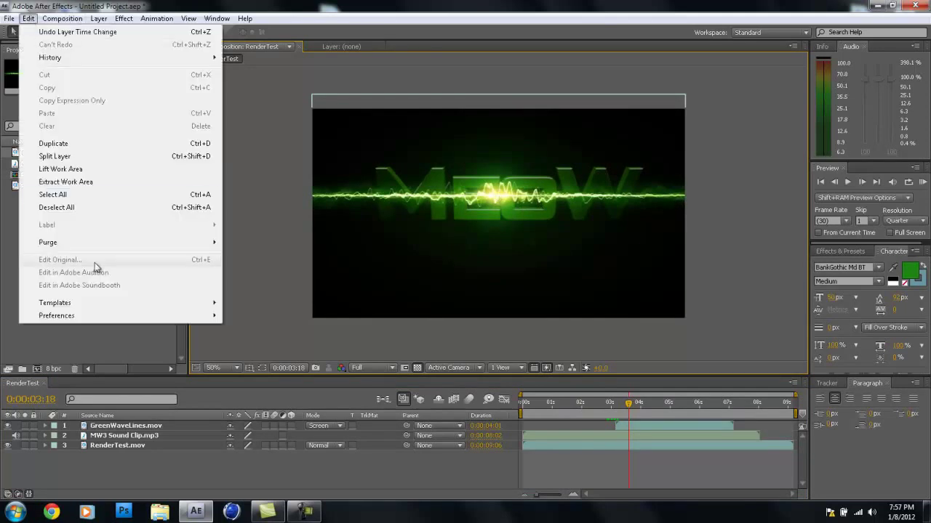
pyautogui.moveTo(105, 317)
pyautogui.click(287, 471)
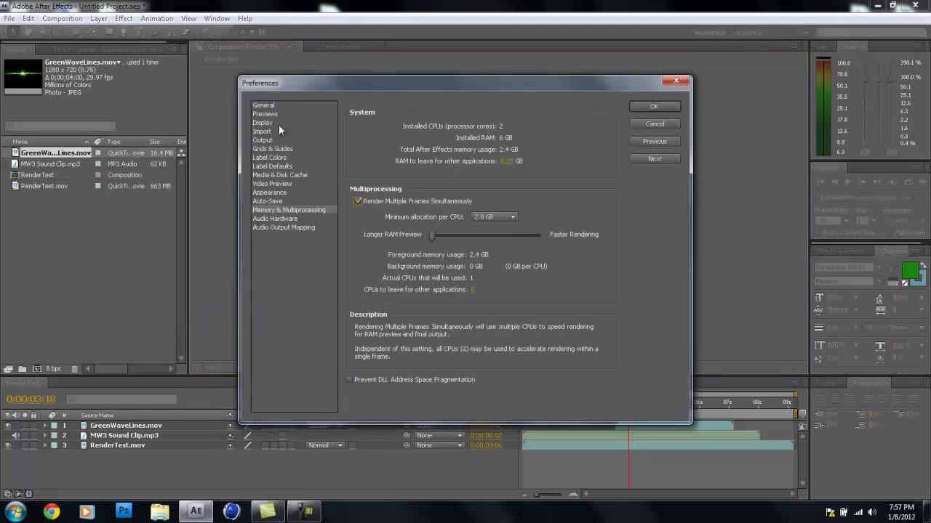
pyautogui.click(358, 201)
pyautogui.click(358, 201)
pyautogui.click(472, 216)
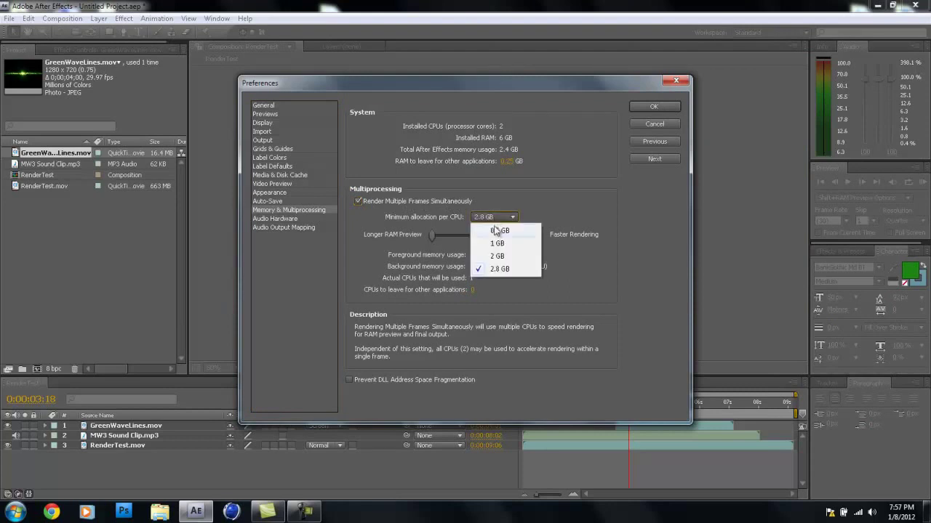
pyautogui.click(499, 271)
pyautogui.moveTo(445, 237); pyautogui.dragTo(409, 231)
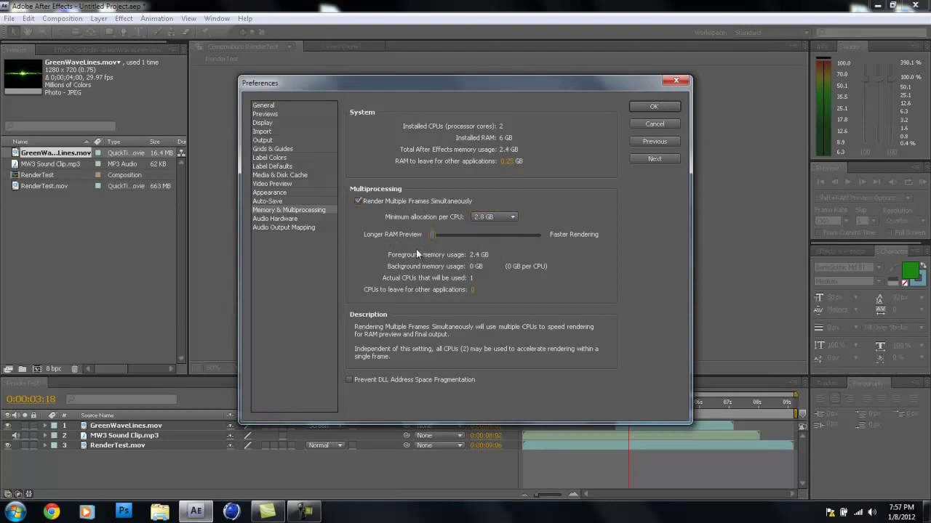
pyautogui.click(643, 107)
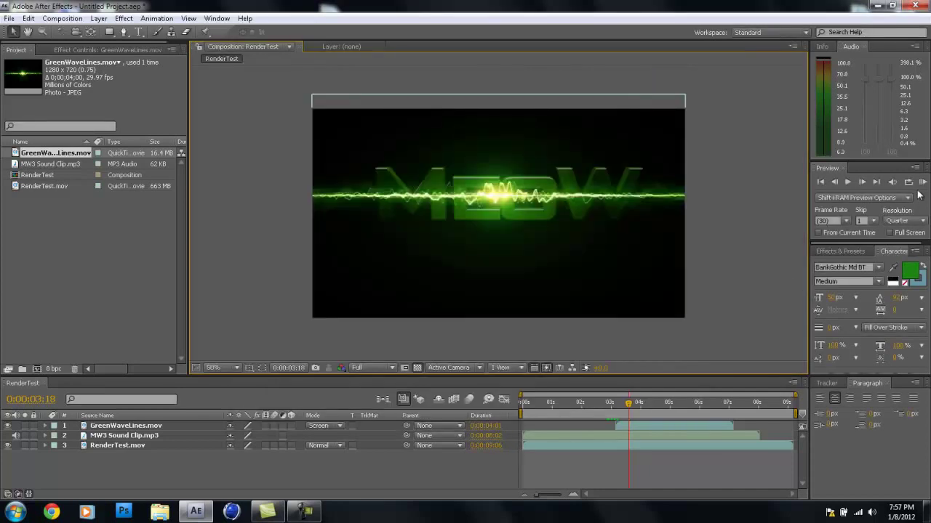
# Step: Play a RAM preview of the composition, and scrub to 0:00:03:25 to inspect the wave over the text
pyautogui.press('KP_0')
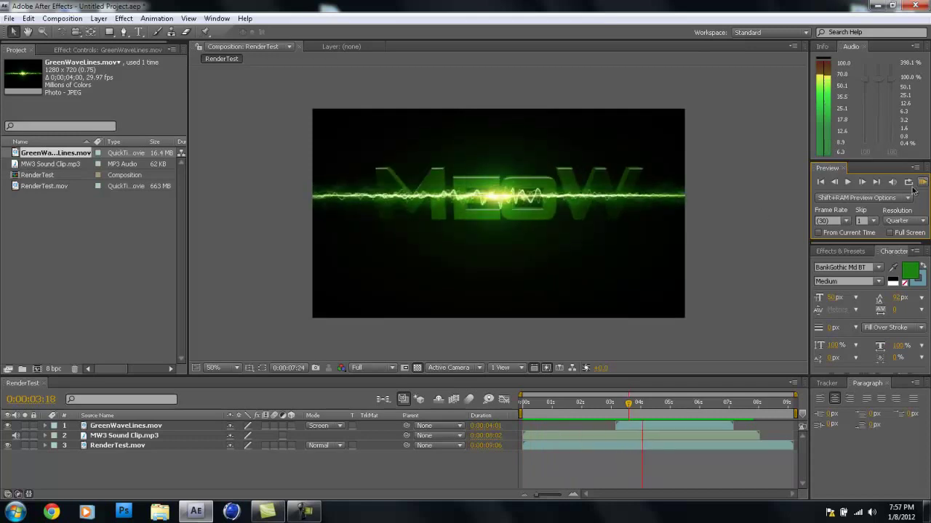
pyautogui.press('space')
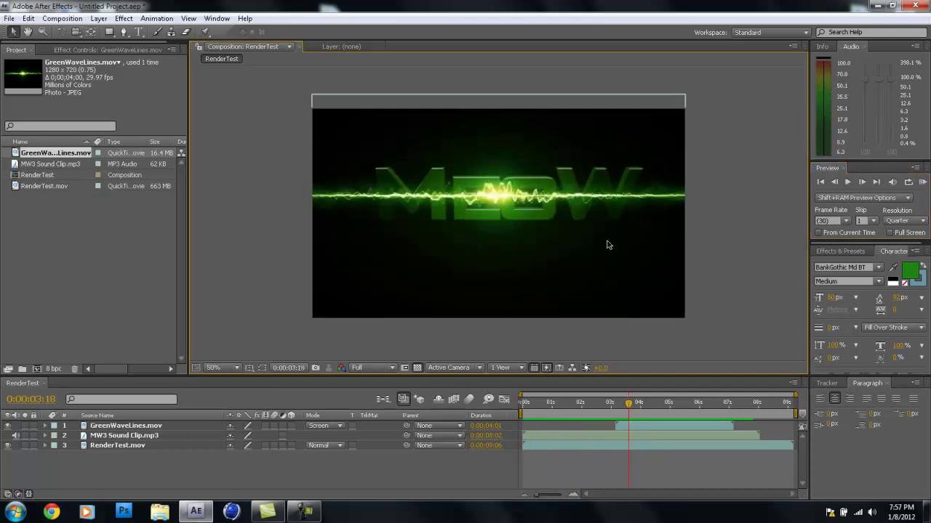
pyautogui.moveTo(630, 408)
pyautogui.mouseDown()
pyautogui.moveTo(619, 409)
pyautogui.moveTo(631, 409)
pyautogui.mouseUp()
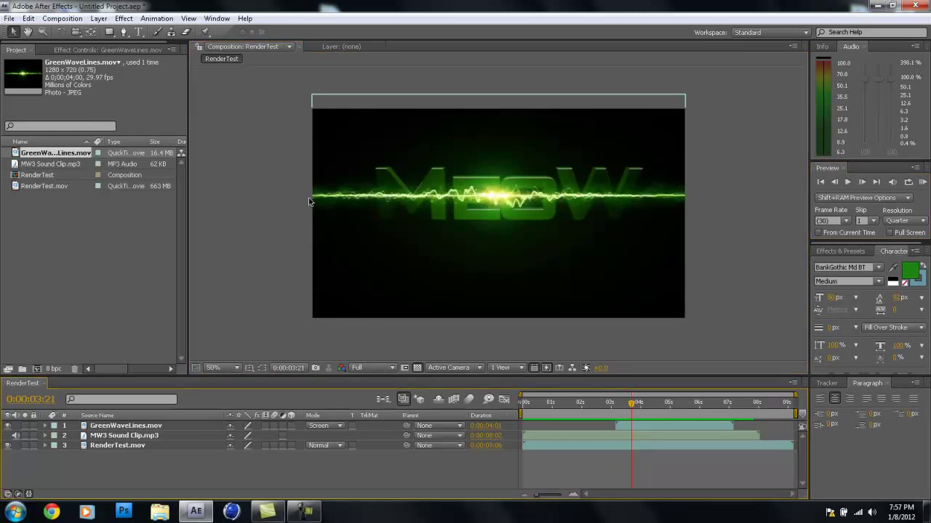
pyautogui.moveTo(630, 405)
pyautogui.mouseDown()
pyautogui.moveTo(665, 409)
pyautogui.moveTo(636, 409)
pyautogui.mouseUp()
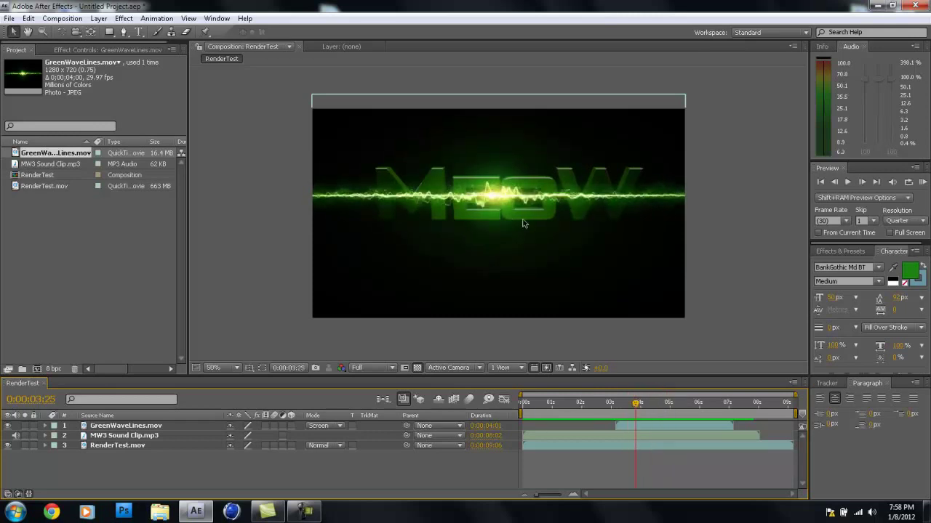
# Step: Draw a closed four-point Pen mask around the wave's center on the GreenWaveLines layer, with a curved upper point
pyautogui.click(653, 427)
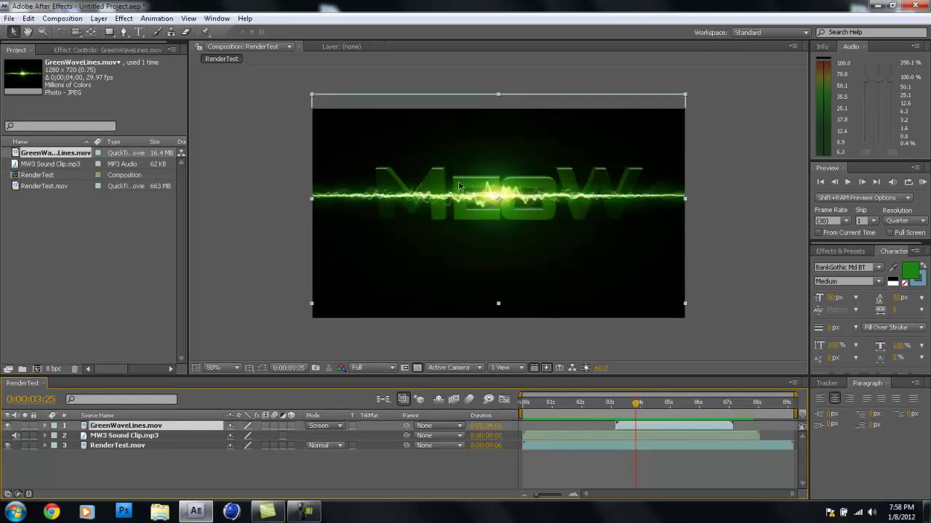
pyautogui.press('g')
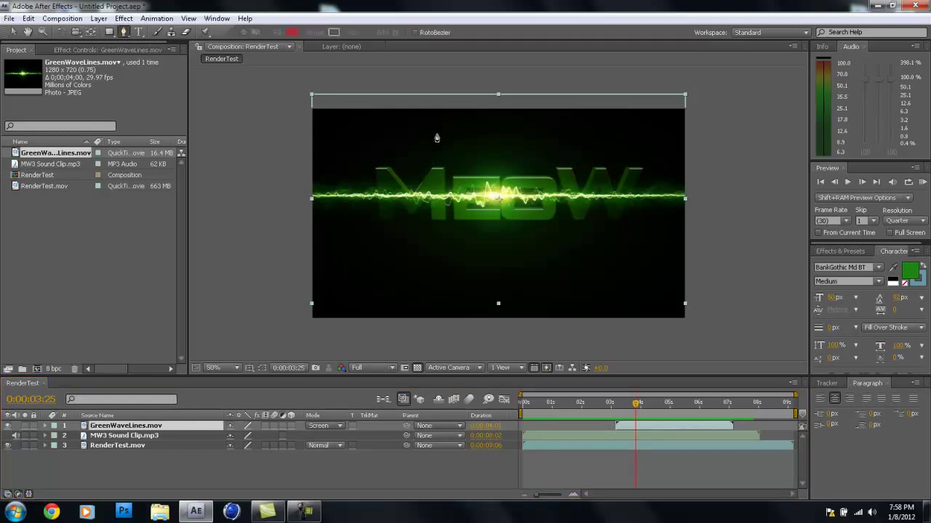
pyautogui.click(501, 138)
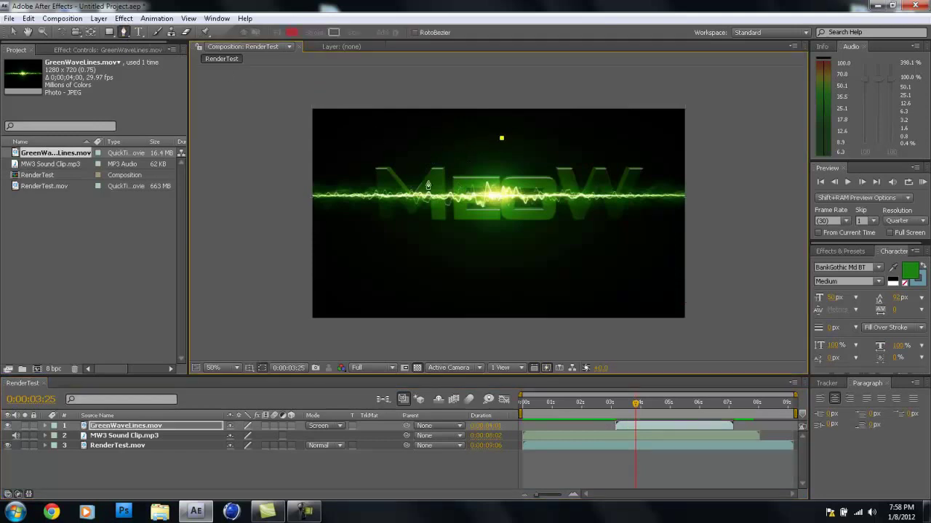
pyautogui.click(390, 196)
pyautogui.click(501, 250)
pyautogui.click(587, 199)
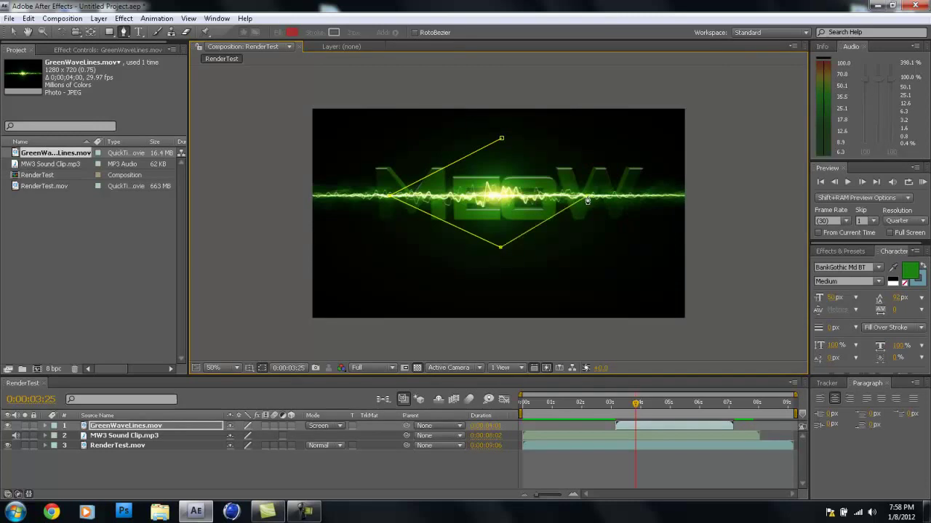
pyautogui.moveTo(501, 138); pyautogui.dragTo(462, 140)
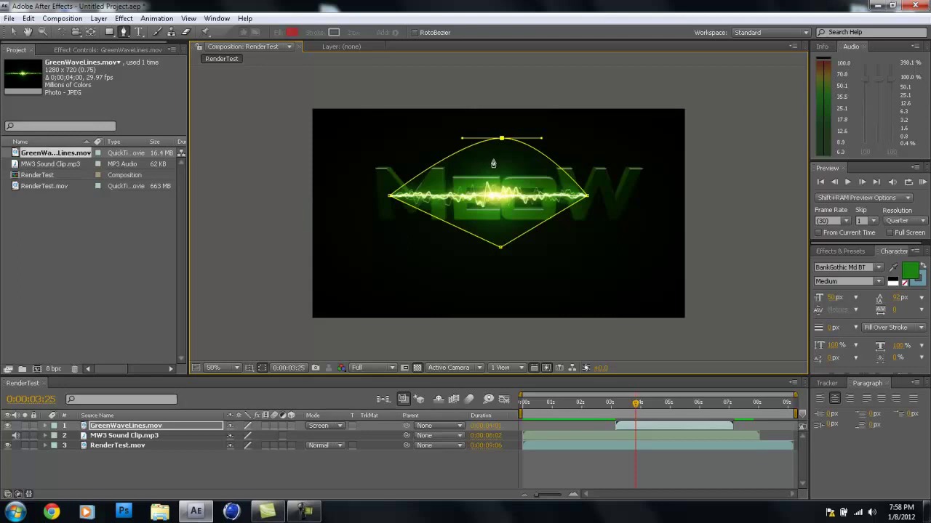
# Step: Set the wave mask's feather to 100 pixels, return to the Selection tool, and deselect the layer
pyautogui.rightClick(495, 105)
pyautogui.moveTo(530, 110)
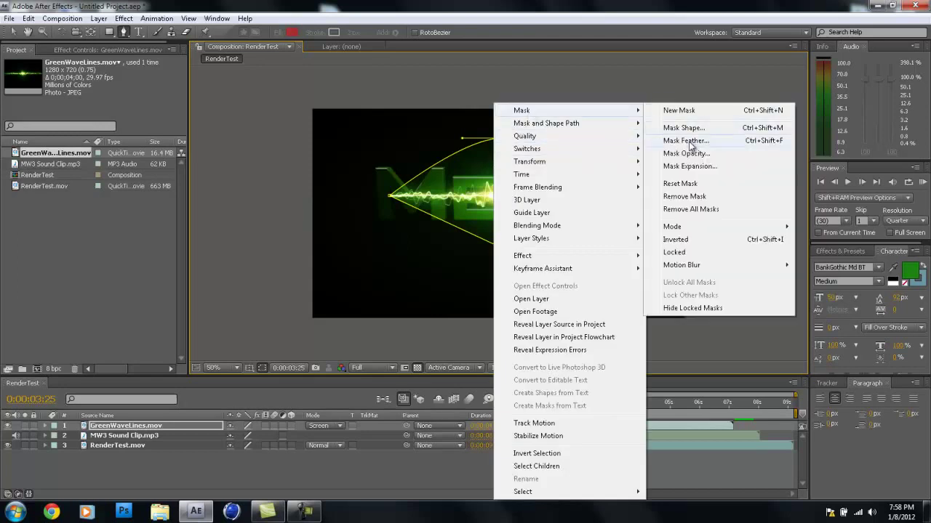
pyautogui.click(685, 140)
pyautogui.write('100')
pyautogui.press('Return')
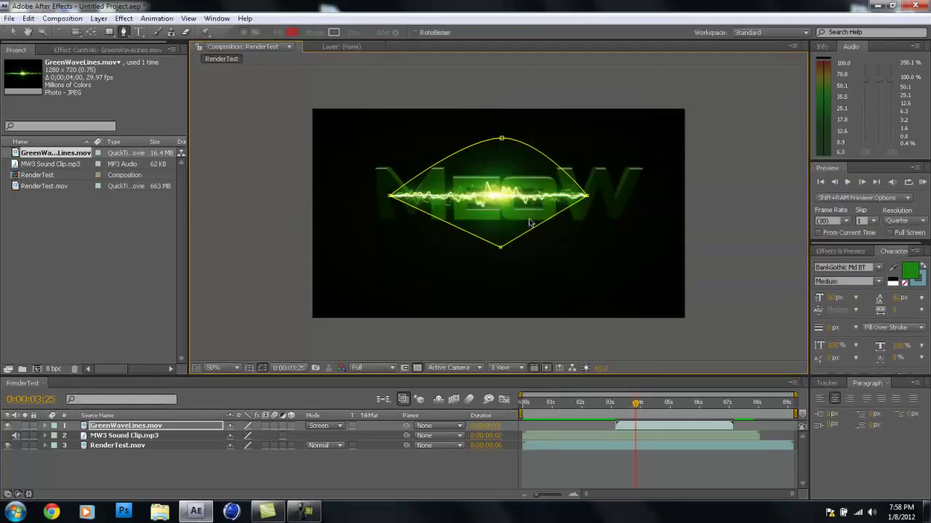
pyautogui.click(13, 32)
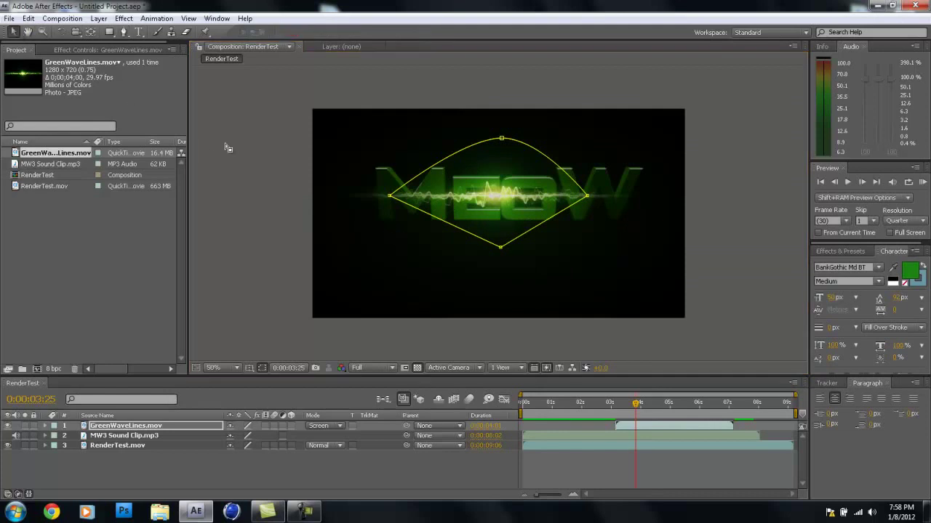
pyautogui.press('F2')
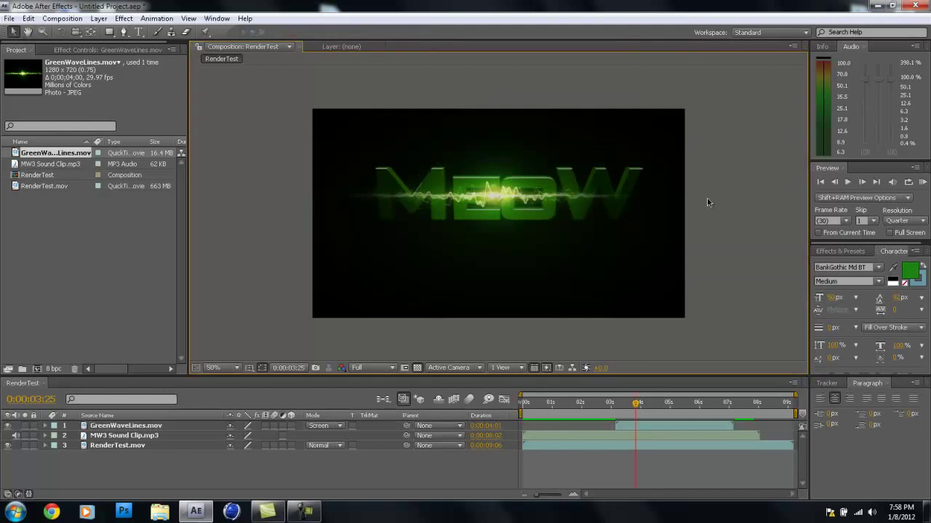
# Step: Lower the opacity of Mask 1 on the GreenWaveLines layer, return to the Selection tool, and deselect the layer
pyautogui.moveTo(645, 404)
pyautogui.mouseDown()
pyautogui.moveTo(692, 404)
pyautogui.moveTo(596, 407)
pyautogui.moveTo(653, 407)
pyautogui.moveTo(632, 407)
pyautogui.mouseUp()
pyautogui.click(637, 425)
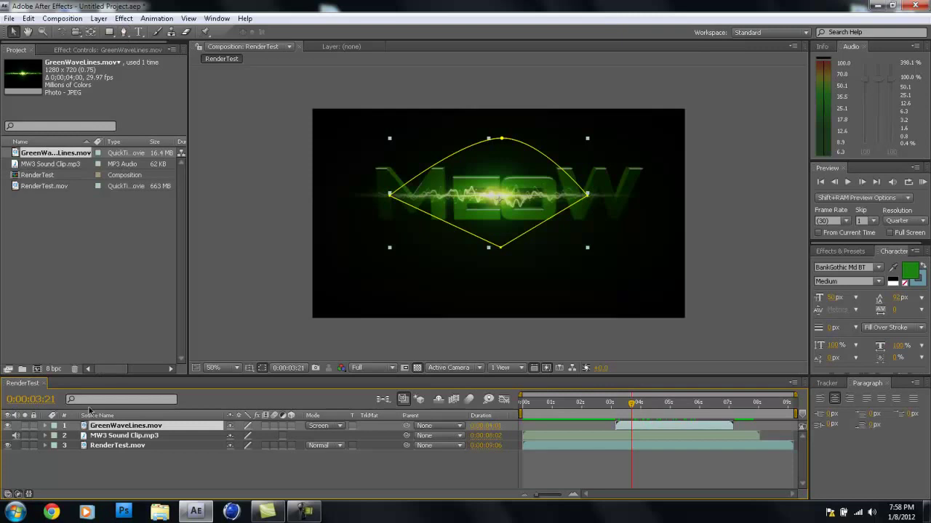
pyautogui.click(46, 426)
pyautogui.click(56, 436)
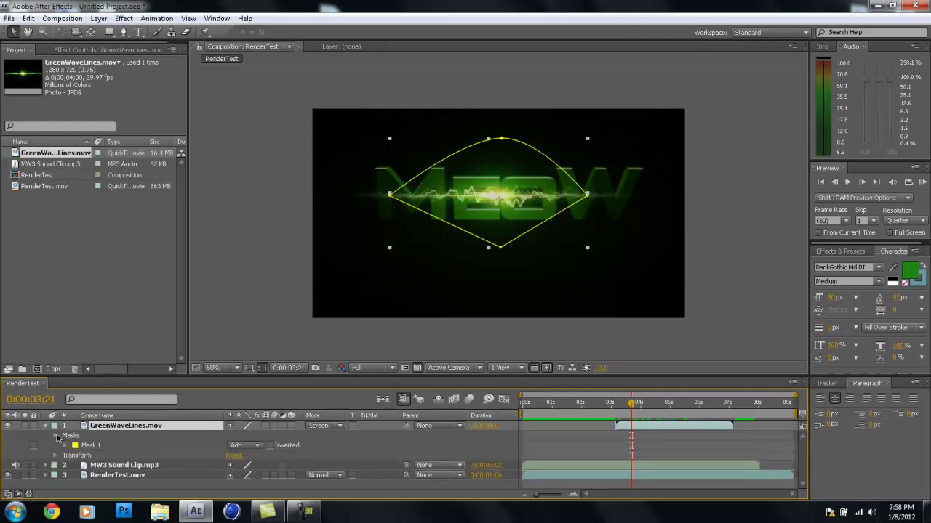
pyautogui.click(80, 445)
pyautogui.click(124, 32)
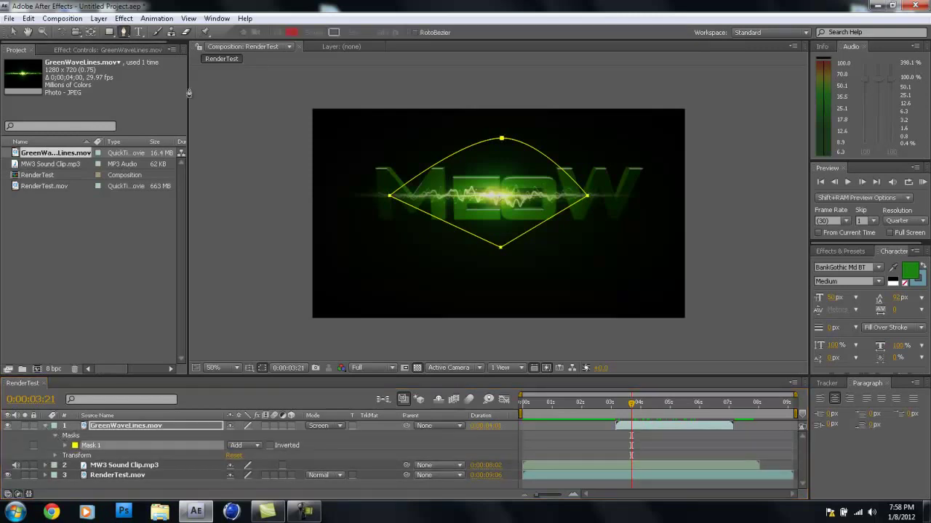
pyautogui.rightClick(504, 178)
pyautogui.moveTo(575, 113)
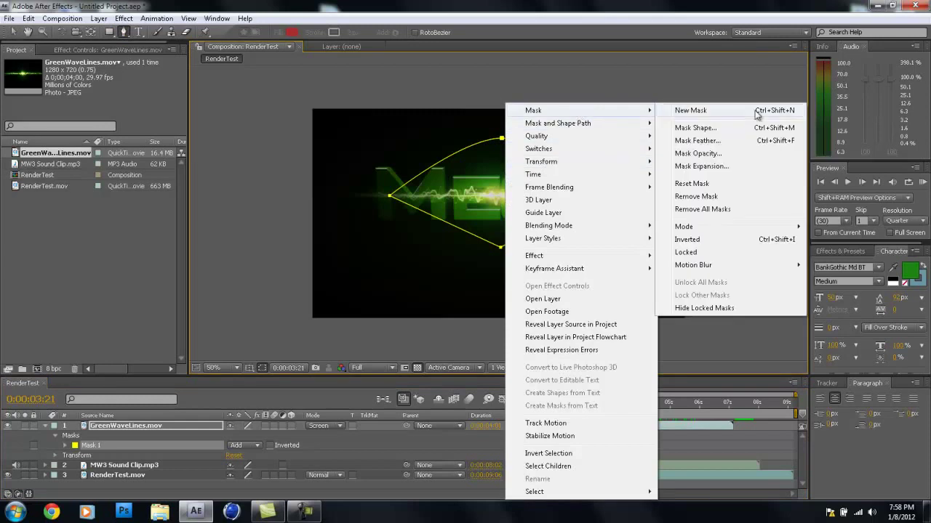
pyautogui.click(720, 154)
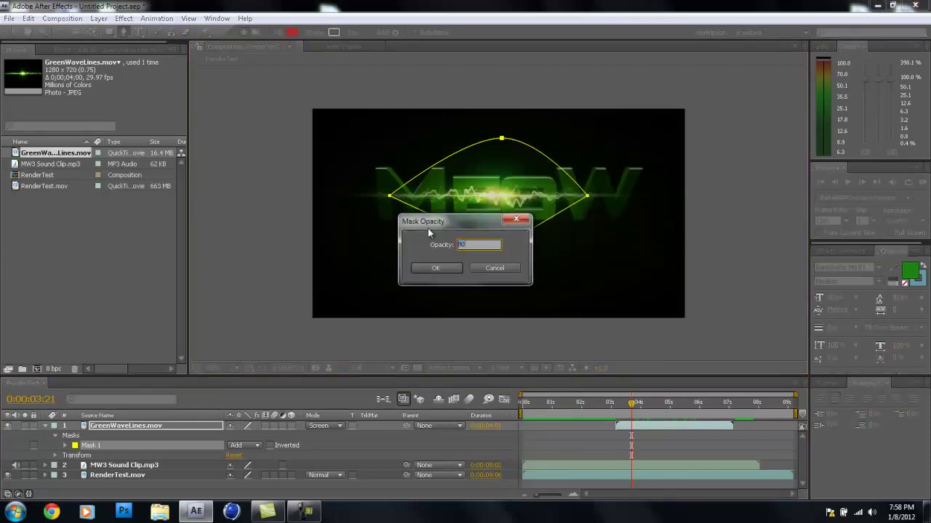
pyautogui.press('Return')
pyautogui.click(13, 32)
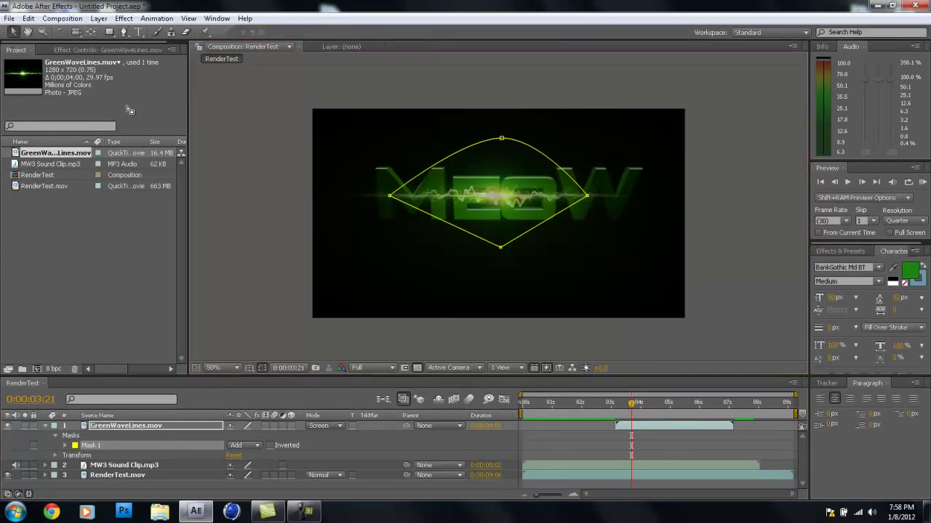
pyautogui.click(633, 342)
# Step: At 0:00:03:29, create a text layer reading "SUBSRIBE TO ME BITCHES" and place it centered just below the MEOW letters
pyautogui.moveTo(631, 405)
pyautogui.mouseDown()
pyautogui.moveTo(598, 406)
pyautogui.moveTo(639, 411)
pyautogui.mouseUp()
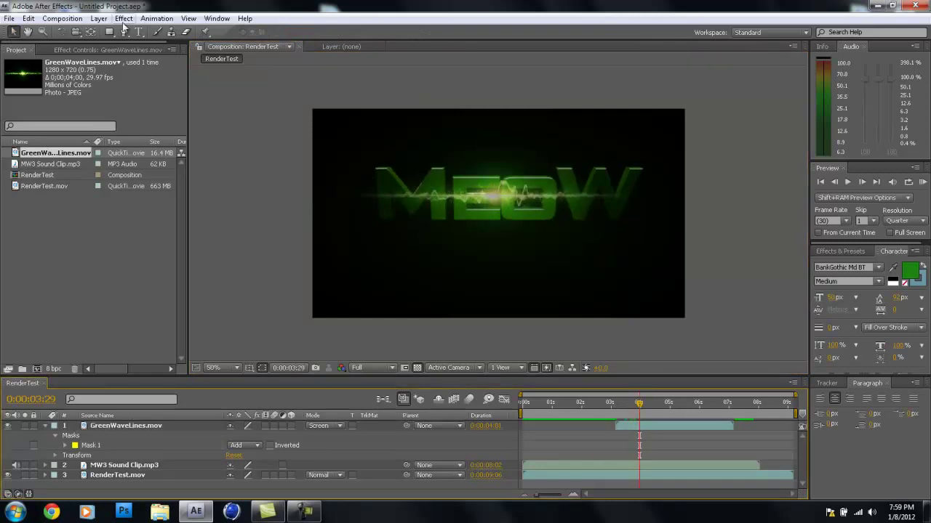
pyautogui.click(99, 18)
pyautogui.click(312, 32)
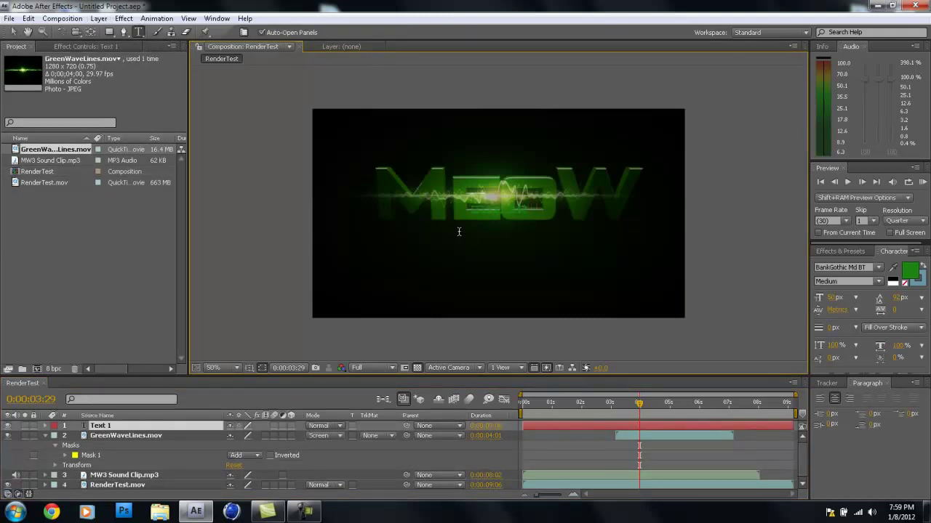
pyautogui.write('SUBSRIBE TO ME BITCHES')
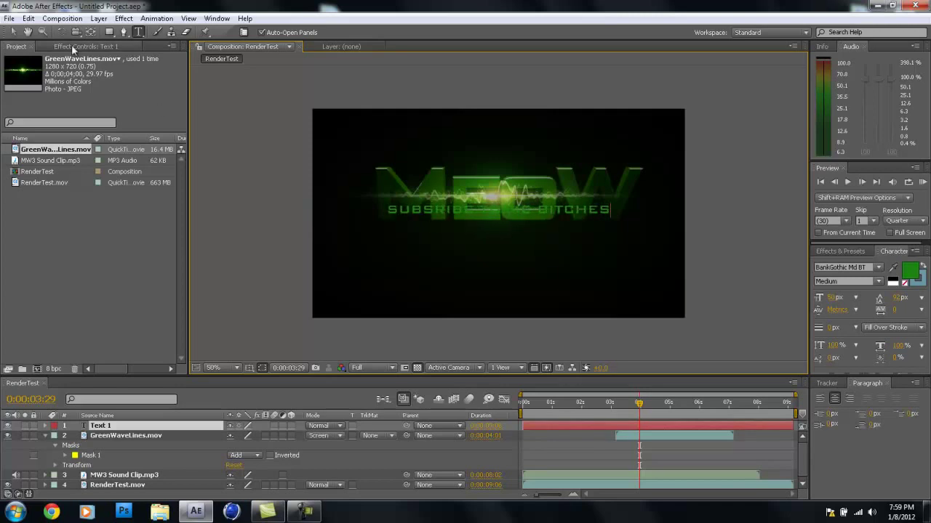
pyautogui.click(13, 31)
pyautogui.moveTo(550, 214); pyautogui.dragTo(553, 244)
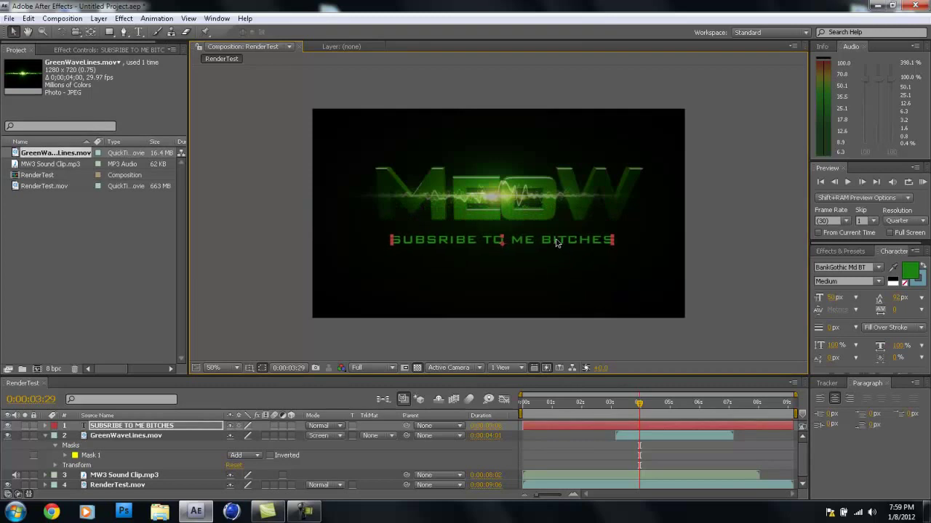
# Step: Set the tagline text's tracking to -40 and its fill to a slightly darker green, then return to the Selection tool
pyautogui.doubleClick(556, 242)
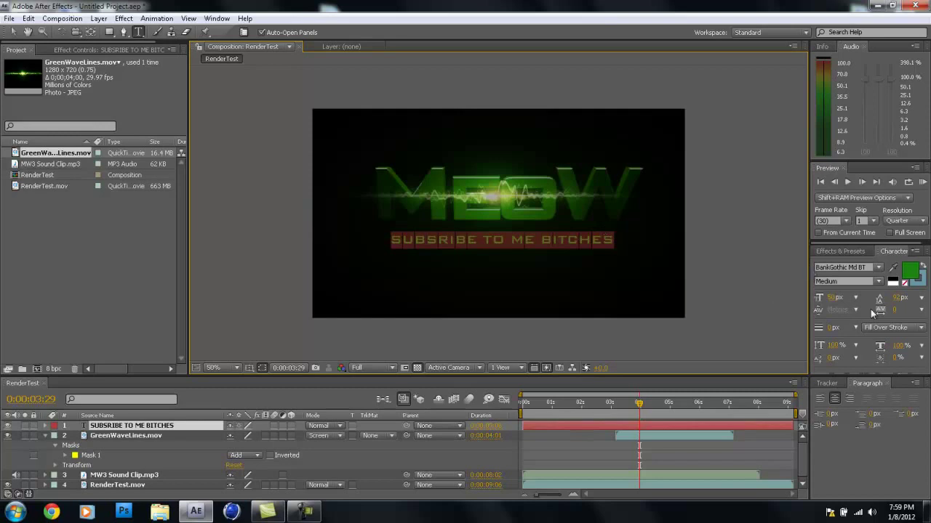
pyautogui.moveTo(897, 313); pyautogui.dragTo(878, 314)
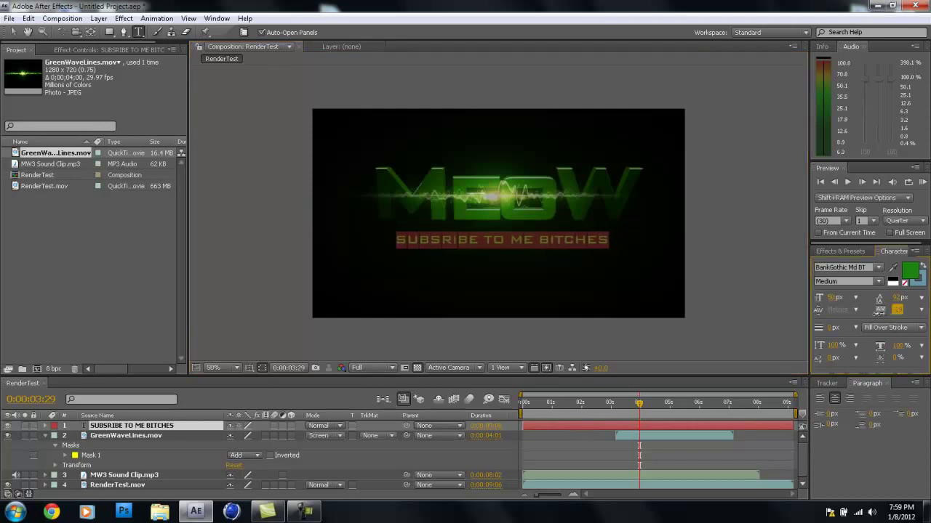
pyautogui.click(909, 270)
pyautogui.click(160, 259)
pyautogui.moveTo(160, 260)
pyautogui.mouseDown()
pyautogui.moveTo(144, 303)
pyautogui.moveTo(157, 283)
pyautogui.mouseUp()
pyautogui.click(275, 215)
pyautogui.click(14, 32)
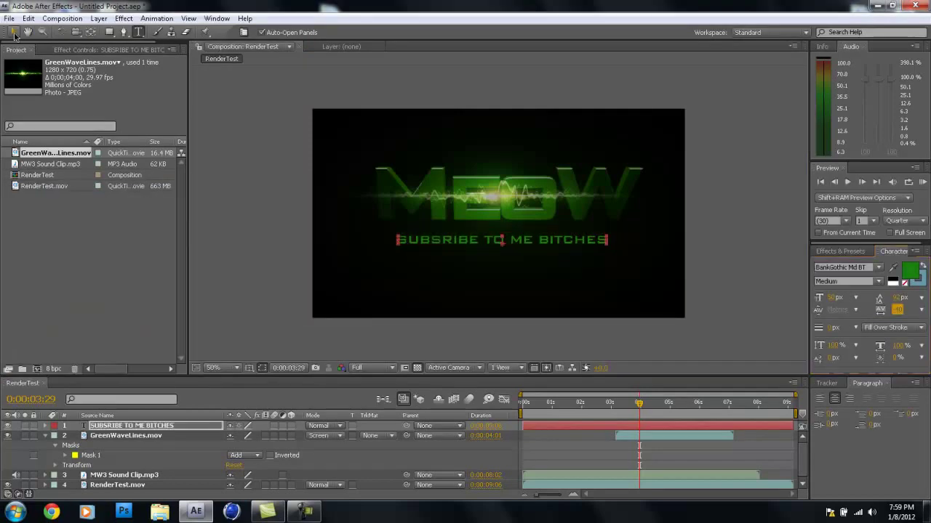
# Step: Nudge the tagline slightly lower and apply a Glow effect to it with a Glow Radius of 24
pyautogui.moveTo(446, 242); pyautogui.dragTo(446, 245)
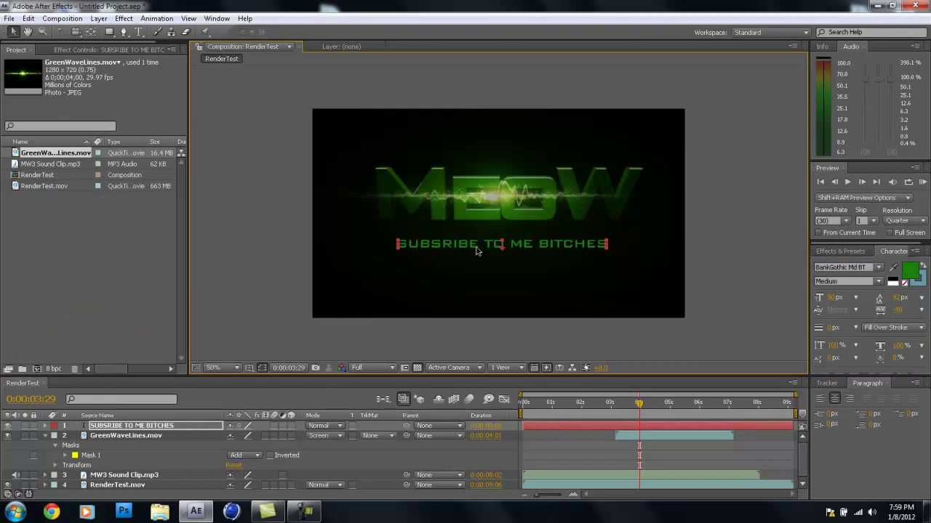
pyautogui.click(595, 259)
pyautogui.click(524, 250)
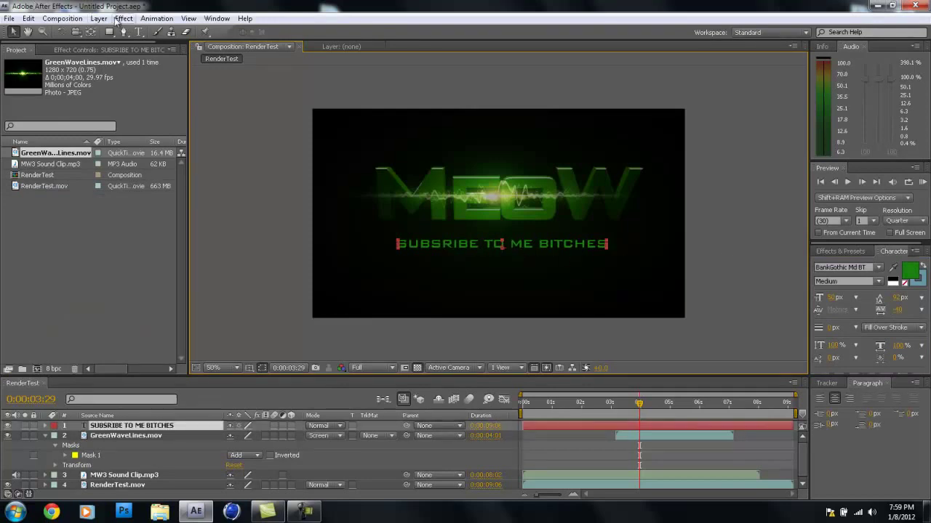
pyautogui.click(124, 18)
pyautogui.moveTo(168, 320)
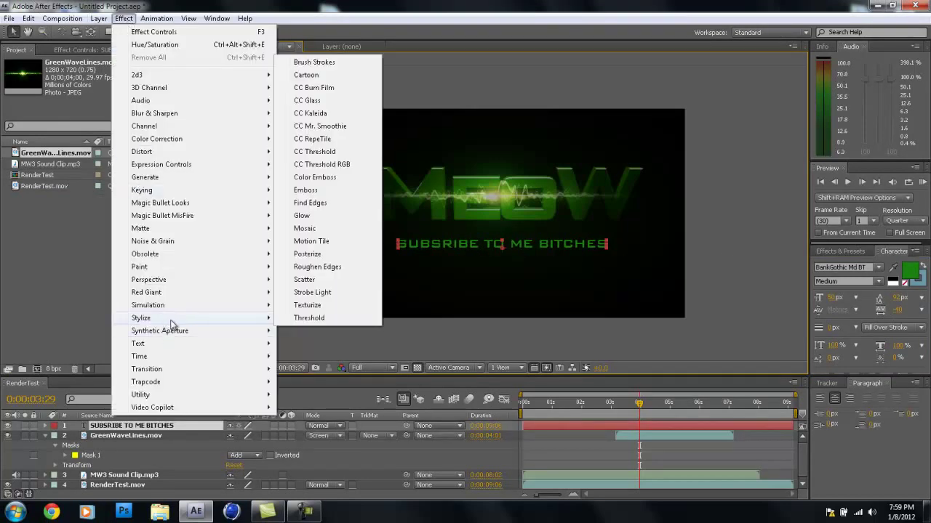
pyautogui.click(329, 213)
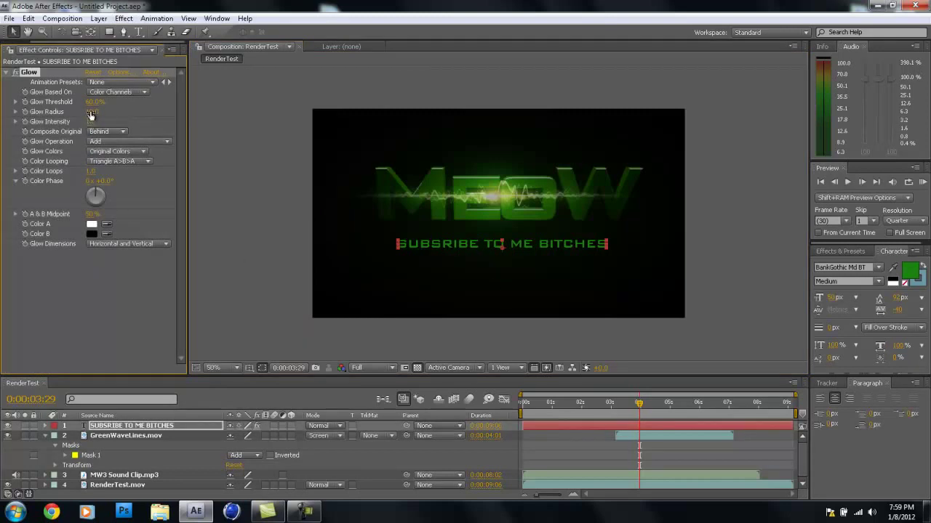
pyautogui.moveTo(94, 112); pyautogui.dragTo(98, 111)
pyautogui.click(285, 212)
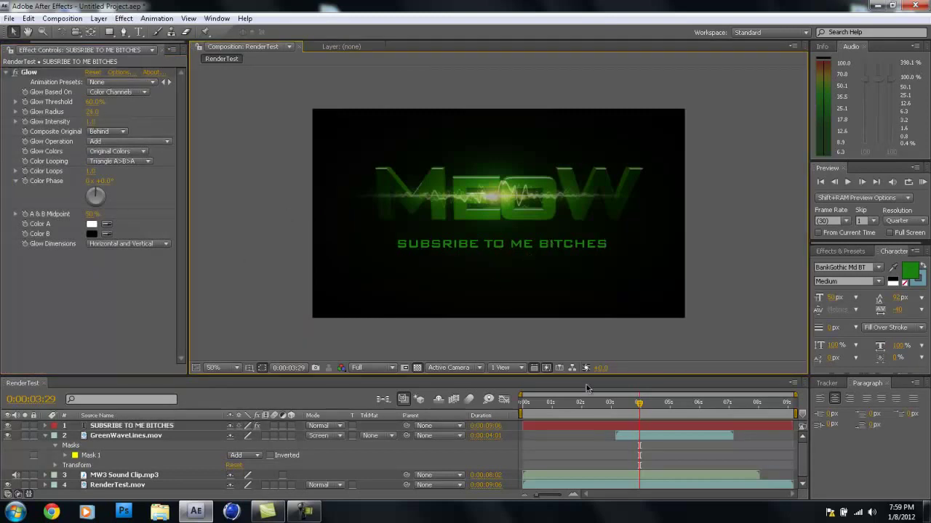
# Step: Step frame by frame around the point where the wave lines first appear, and park the current time at 0:00:03:03
pyautogui.moveTo(639, 405)
pyautogui.mouseDown()
pyautogui.moveTo(586, 411)
pyautogui.moveTo(615, 411)
pyautogui.mouseUp()
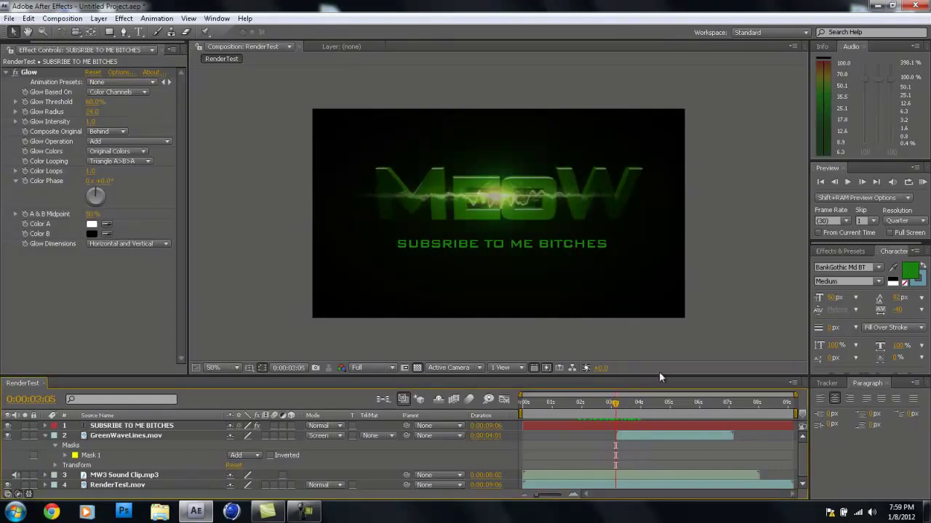
pyautogui.press('pageup')
pyautogui.press('pagedown')
pyautogui.press('pageup')
pyautogui.press('pagedown')
pyautogui.press('pagedown')
pyautogui.press('pageup')
pyautogui.press('pageup')
pyautogui.press('pageup')
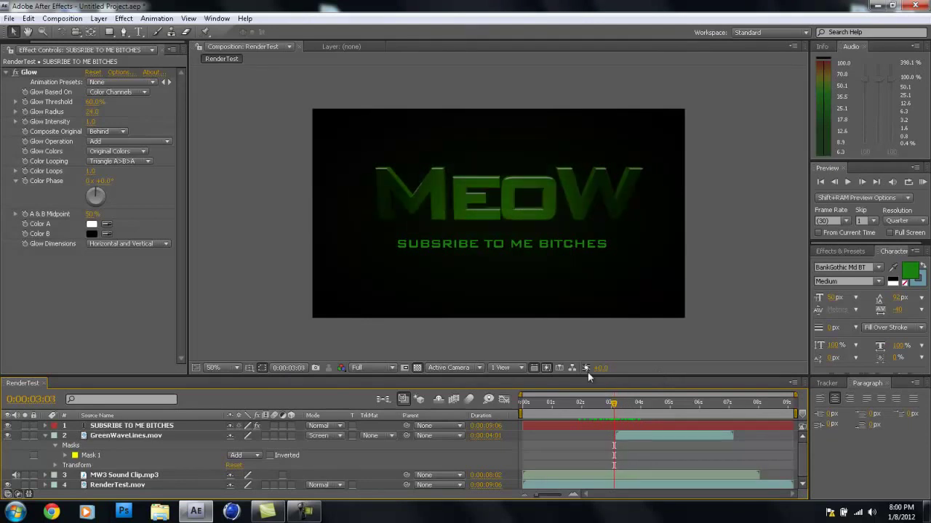
# Step: Create a white (FFFFFF) solid layer at 1280 x 720 px above all other layers
pyautogui.click(98, 18)
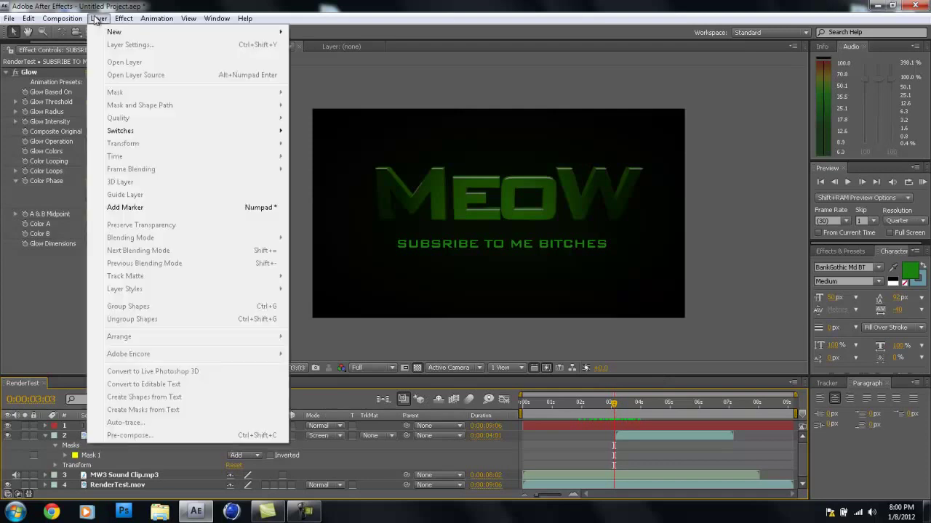
pyautogui.moveTo(246, 34)
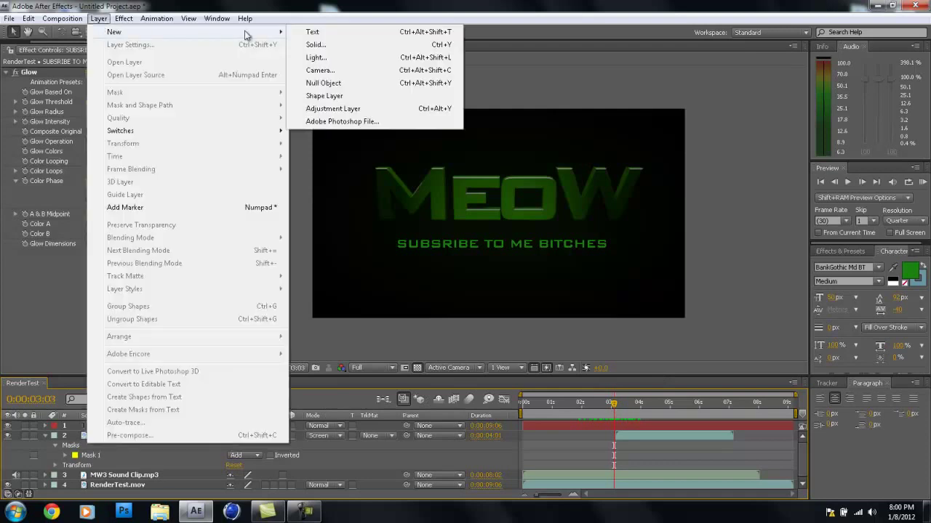
pyautogui.click(315, 44)
pyautogui.click(455, 327)
pyautogui.click(20, 211)
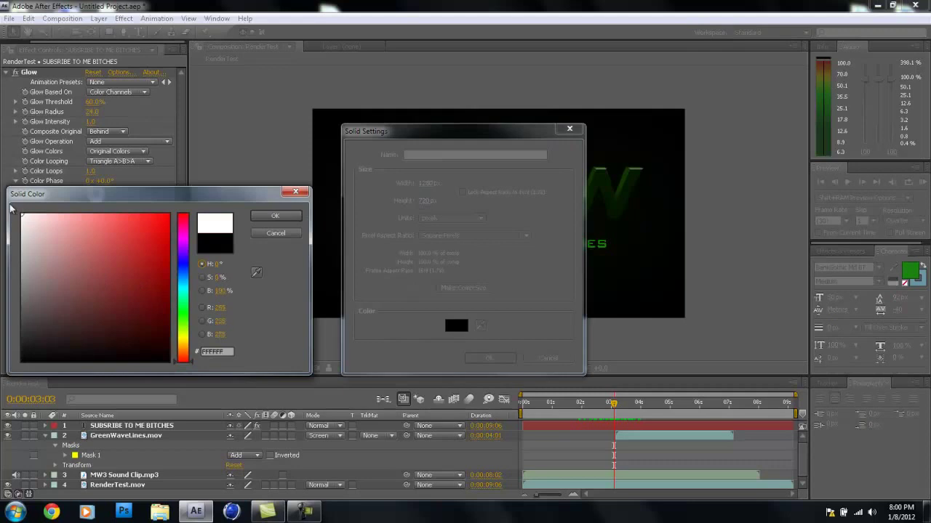
pyautogui.click(270, 216)
pyautogui.press('Return')
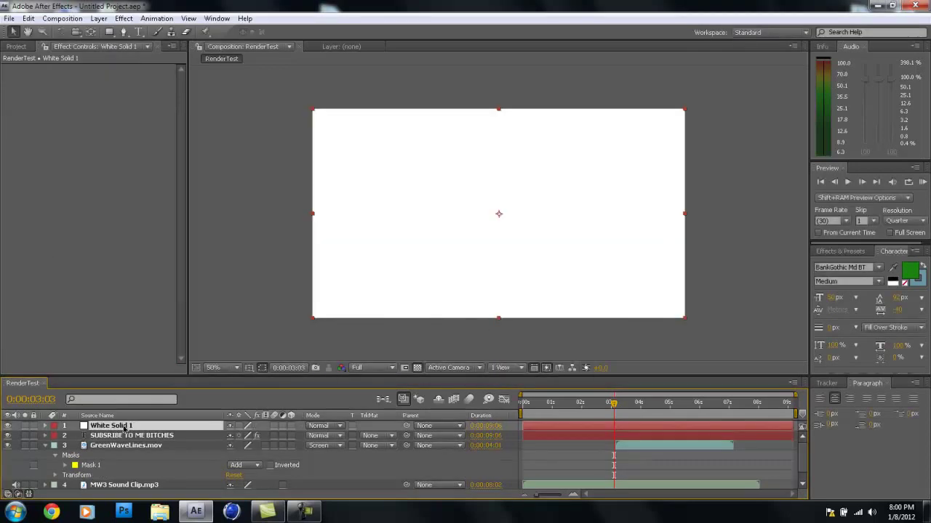
# Step: Keyframe the white solid's opacity as a brief flash, from 0% at 0:00:03:03 back to 0% at 0:00:03:05
pyautogui.click(45, 426)
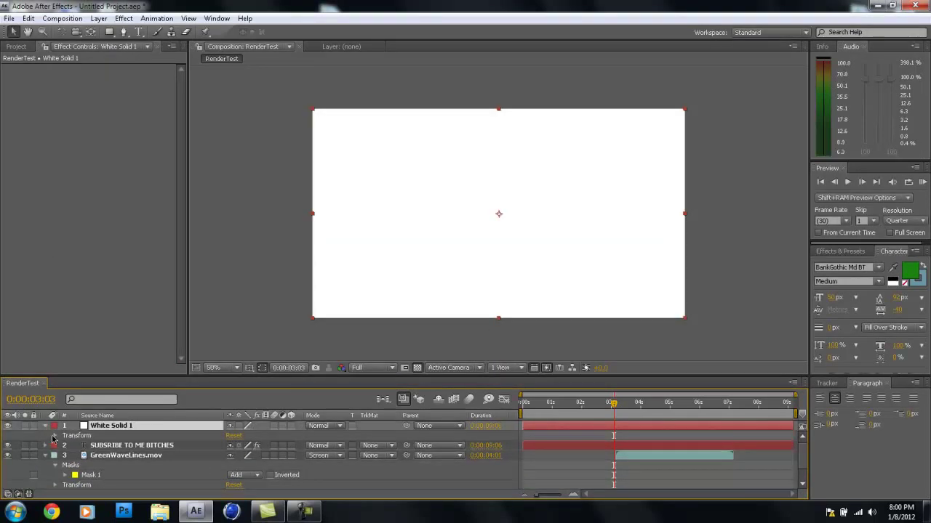
pyautogui.click(55, 435)
pyautogui.click(76, 484)
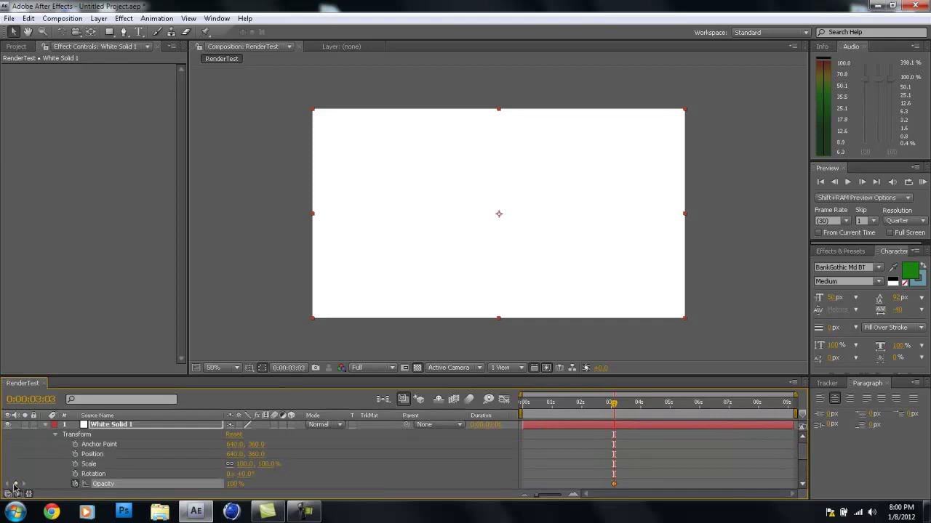
pyautogui.moveTo(231, 484); pyautogui.dragTo(93, 485)
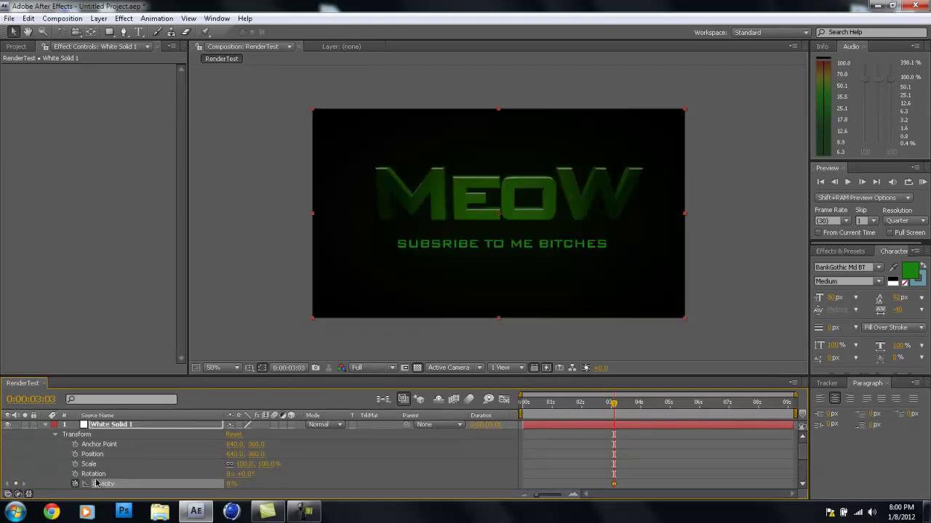
pyautogui.press('pagedown')
pyautogui.moveTo(230, 487); pyautogui.dragTo(137, 485)
pyautogui.press('pagedown')
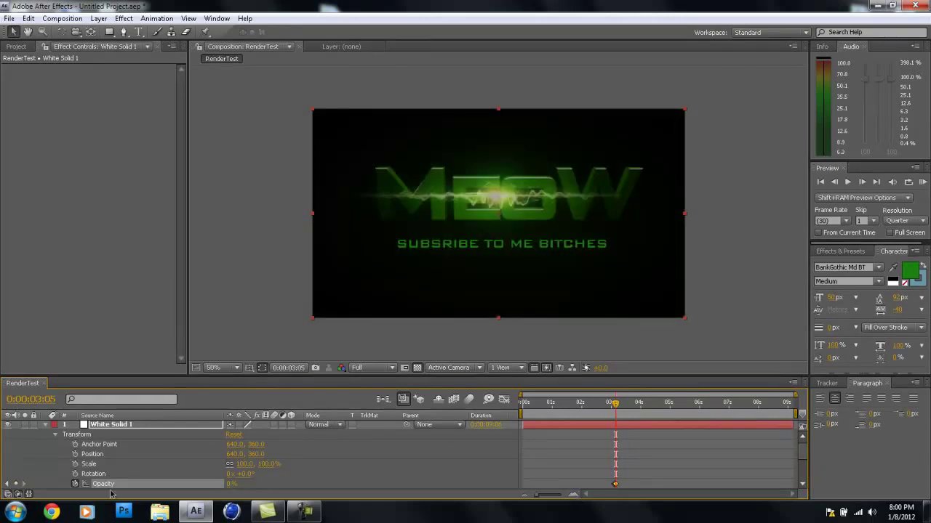
# Step: Play a RAM preview of the composition to check the white flash, and stop it
pyautogui.moveTo(615, 405); pyautogui.dragTo(612, 407)
pyautogui.click(750, 279)
pyautogui.click(922, 182)
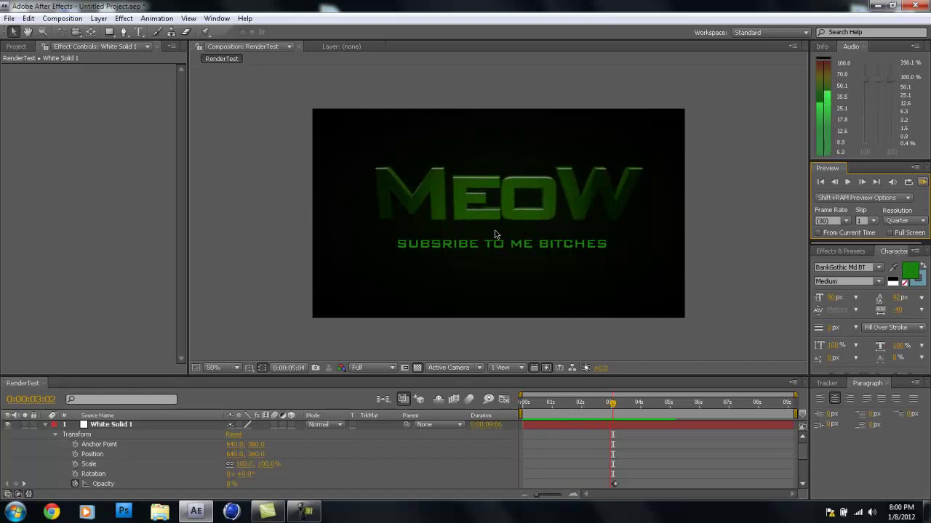
pyautogui.press('space')
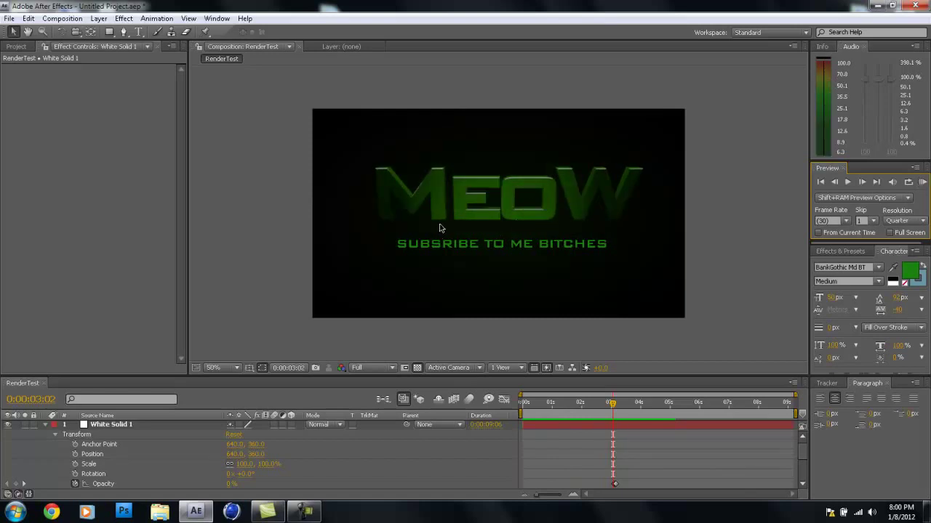
# Step: Start the tagline layer's fade-in with a 0% opacity keyframe at 0:00:03:23
pyautogui.click(45, 425)
pyautogui.moveTo(614, 405); pyautogui.dragTo(631, 405)
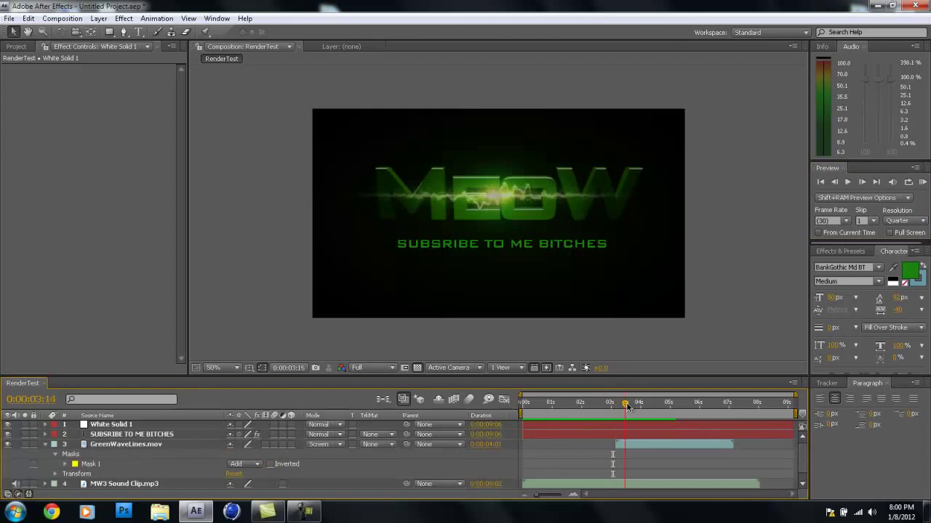
pyautogui.click(614, 433)
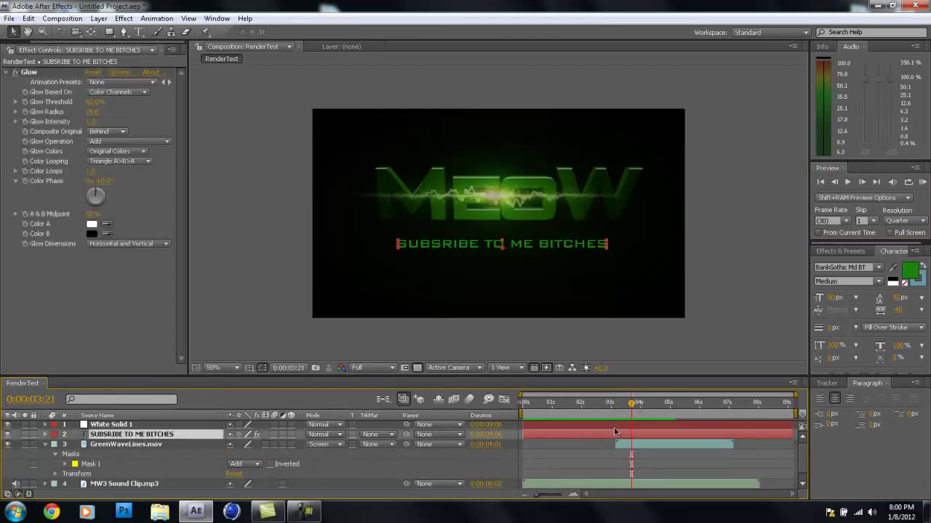
pyautogui.moveTo(624, 406)
pyautogui.mouseDown()
pyautogui.moveTo(524, 404)
pyautogui.moveTo(633, 407)
pyautogui.mouseUp()
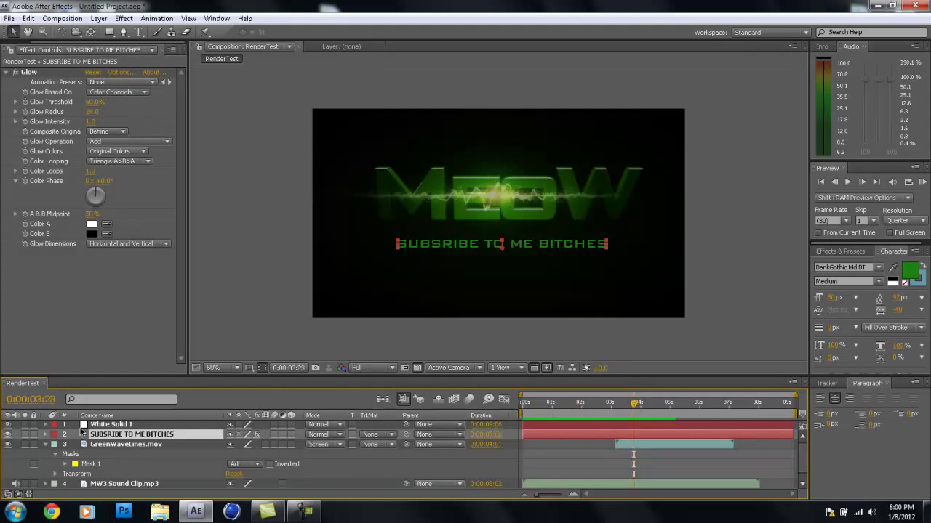
pyautogui.click(43, 445)
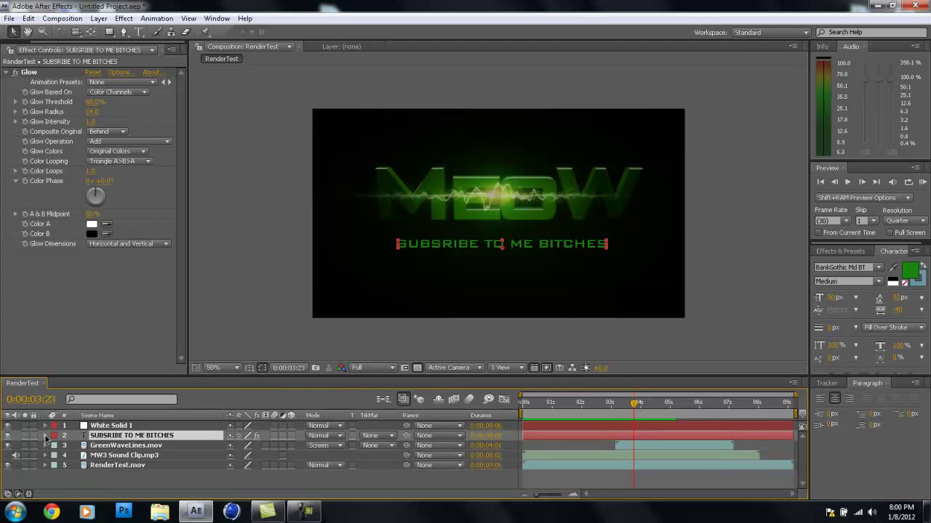
pyautogui.click(45, 435)
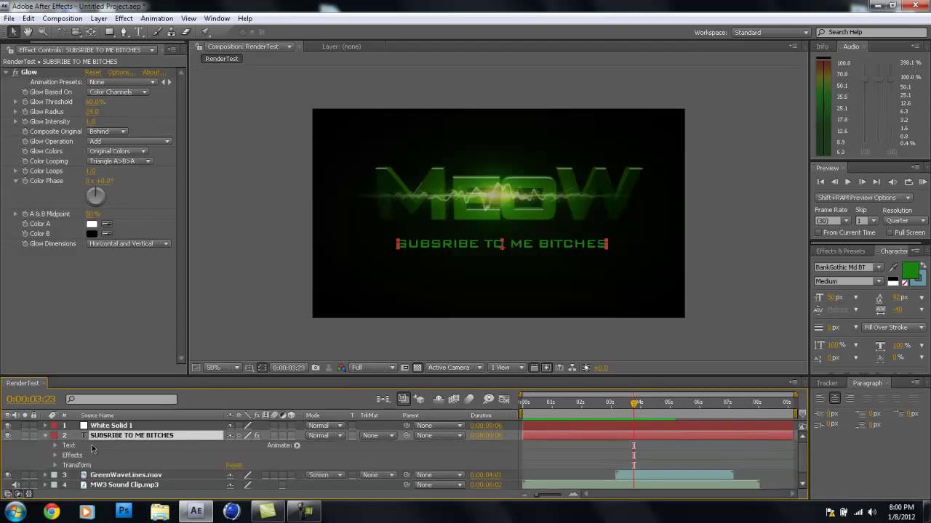
pyautogui.click(55, 465)
pyautogui.click(75, 484)
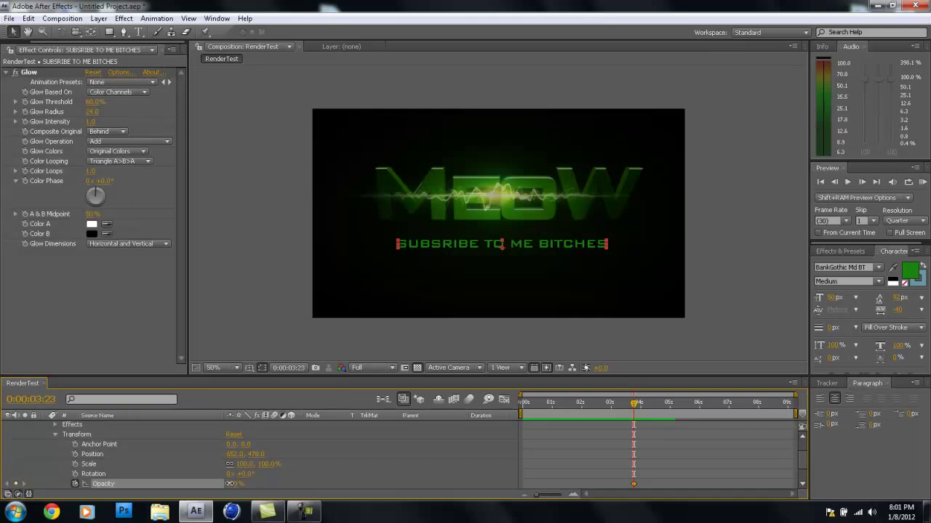
pyautogui.moveTo(230, 484); pyautogui.dragTo(157, 485)
# Step: Add a 100% opacity keyframe to the tagline layer at 0:00:04:08 and check the fade-in
pyautogui.click(648, 410)
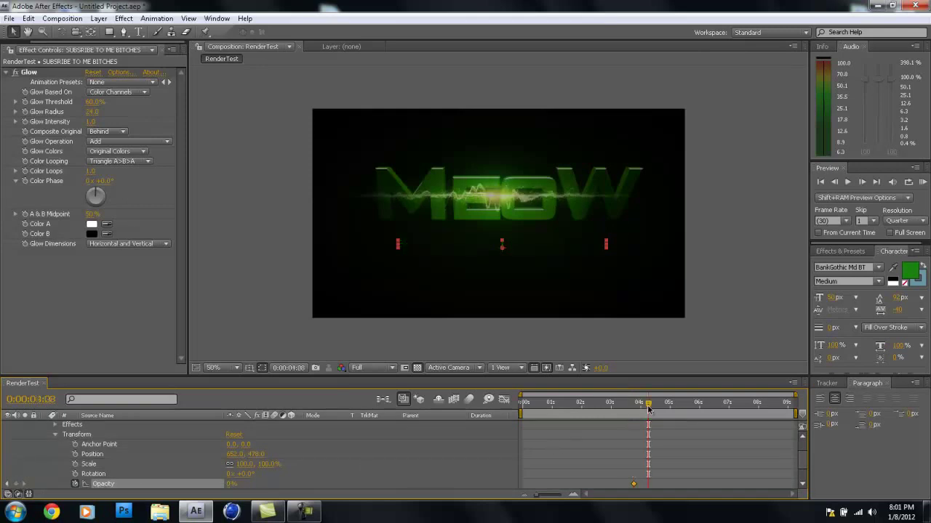
pyautogui.moveTo(230, 484); pyautogui.dragTo(325, 487)
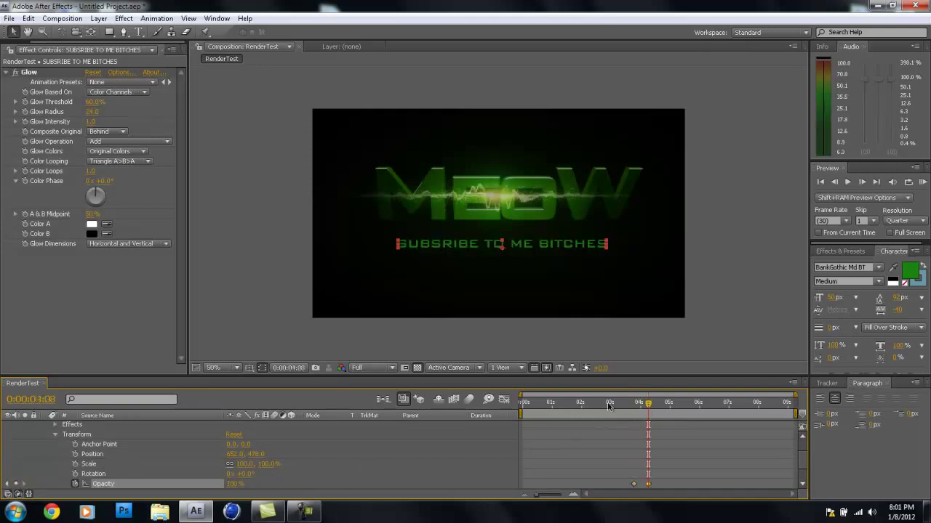
pyautogui.moveTo(644, 409)
pyautogui.mouseDown()
pyautogui.moveTo(615, 410)
pyautogui.moveTo(667, 412)
pyautogui.moveTo(583, 412)
pyautogui.moveTo(655, 409)
pyautogui.mouseUp()
pyautogui.click(625, 356)
pyautogui.scroll(1, 65, 442)
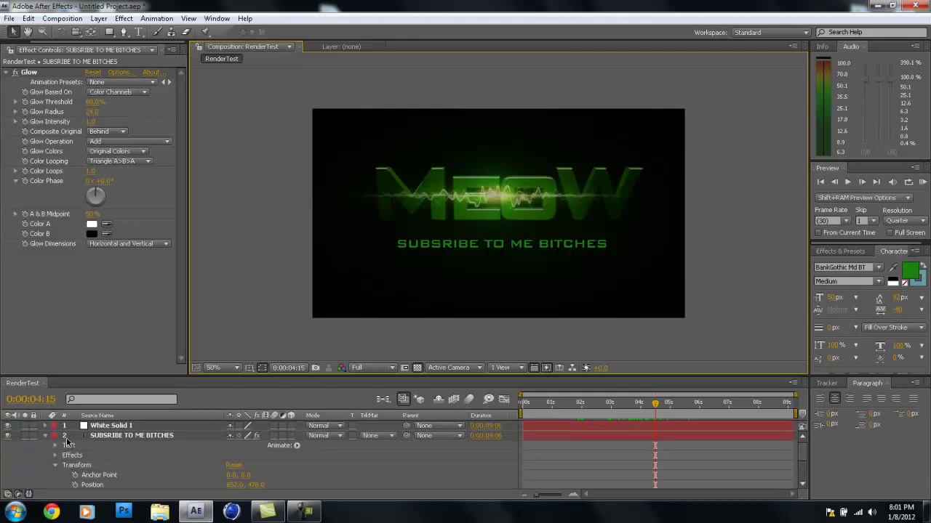
pyautogui.click(46, 436)
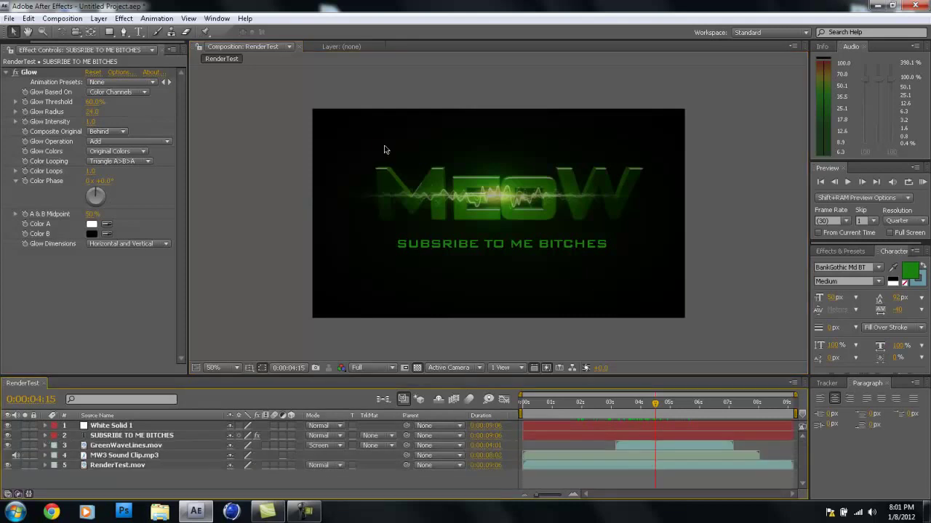
# Step: Import the blurry parts video from the MW3 Tutorial folder and add it to the composition as the topmost layer
pyautogui.click(10, 18)
pyautogui.moveTo(87, 208)
pyautogui.click(216, 209)
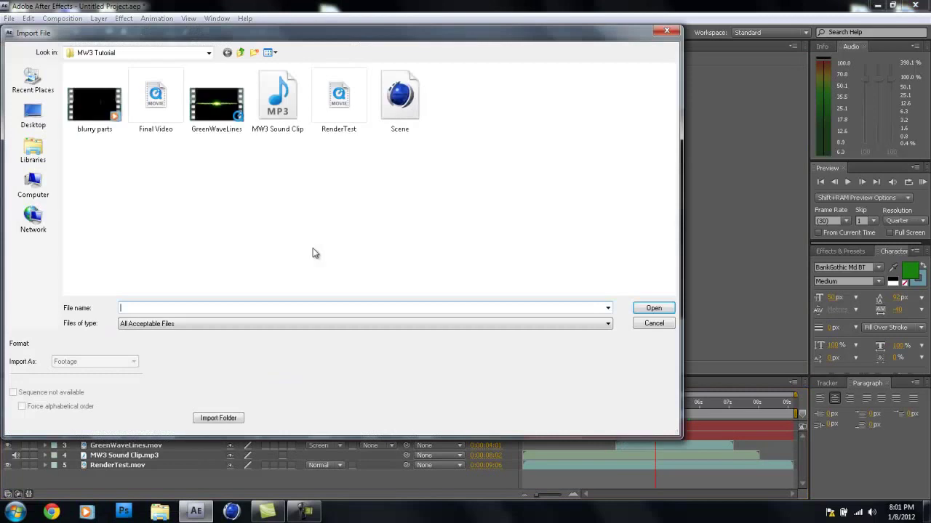
pyautogui.doubleClick(92, 103)
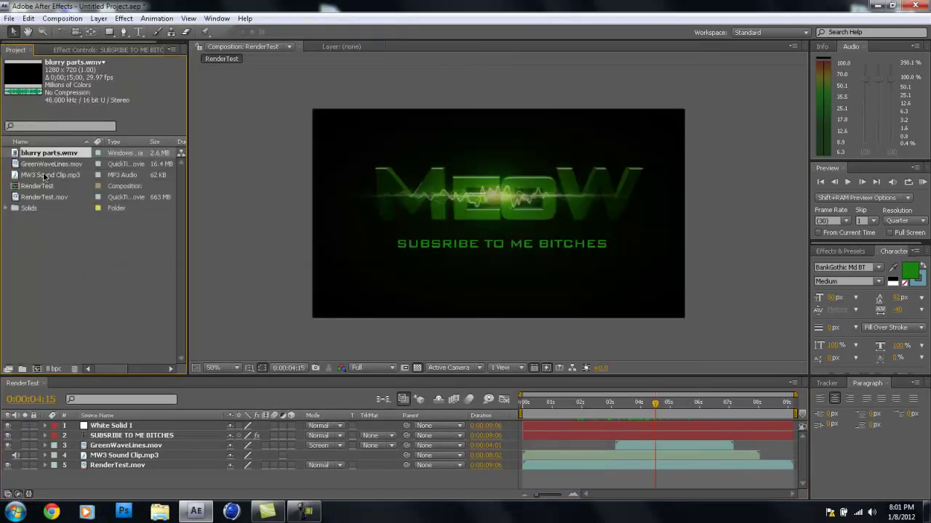
pyautogui.moveTo(15, 155); pyautogui.dragTo(504, 218)
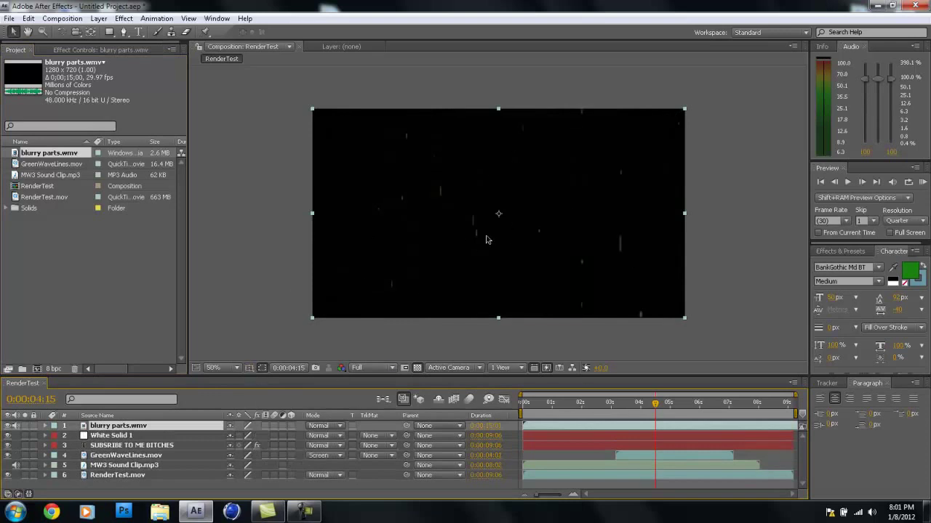
# Step: Set the blurry parts layer's blending mode to Screen and check how it overlays the title
pyautogui.click(335, 426)
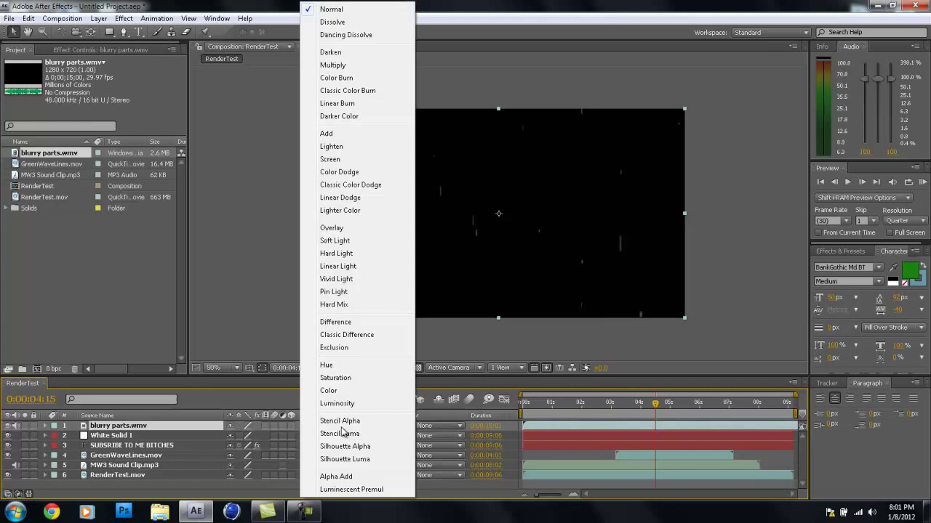
pyautogui.click(345, 161)
pyautogui.moveTo(631, 406); pyautogui.dragTo(656, 411)
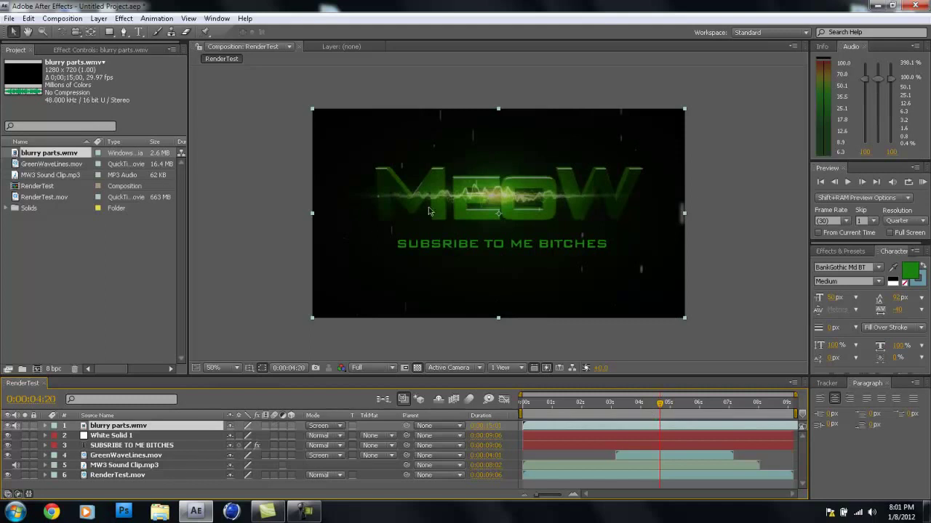
# Step: Draw a closed diamond-shaped mask around the MeoW title on the blurry parts layer with the Pen tool
pyautogui.click(124, 32)
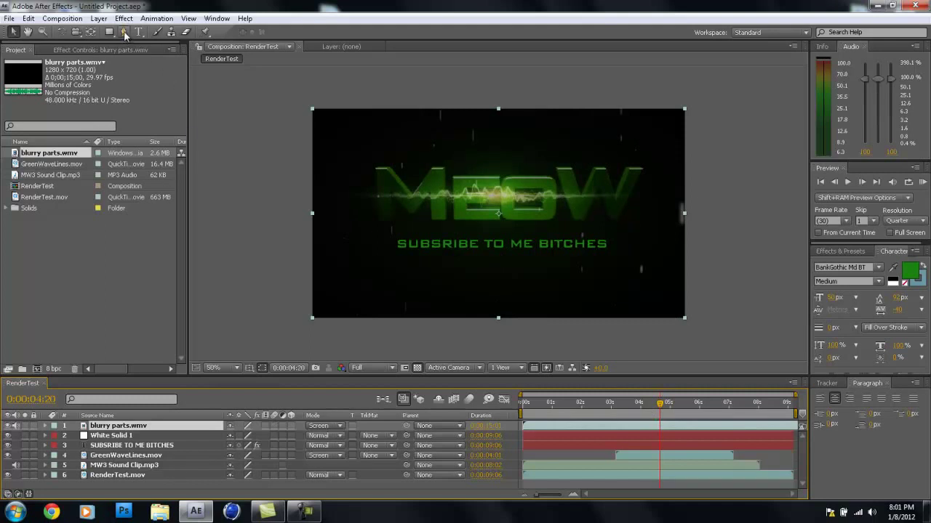
pyautogui.click(505, 140)
pyautogui.click(373, 185)
pyautogui.click(515, 265)
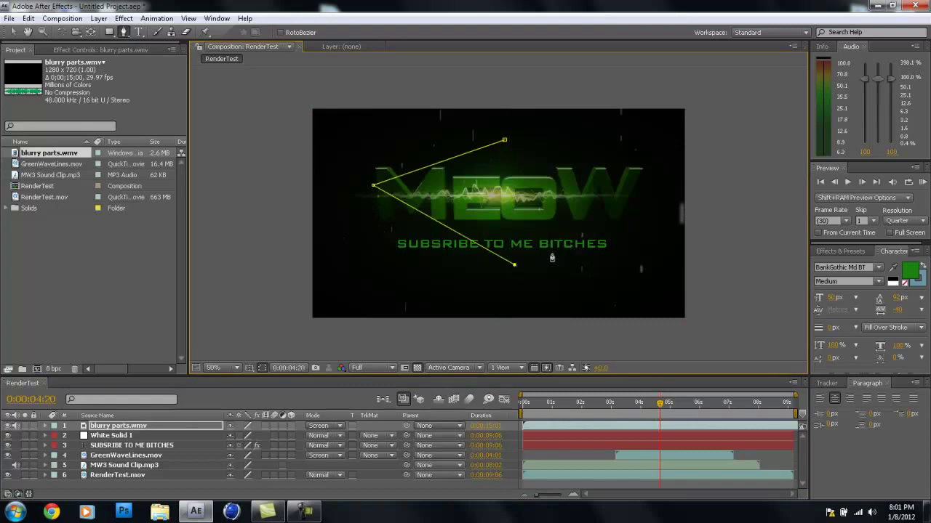
pyautogui.click(627, 200)
pyautogui.click(505, 141)
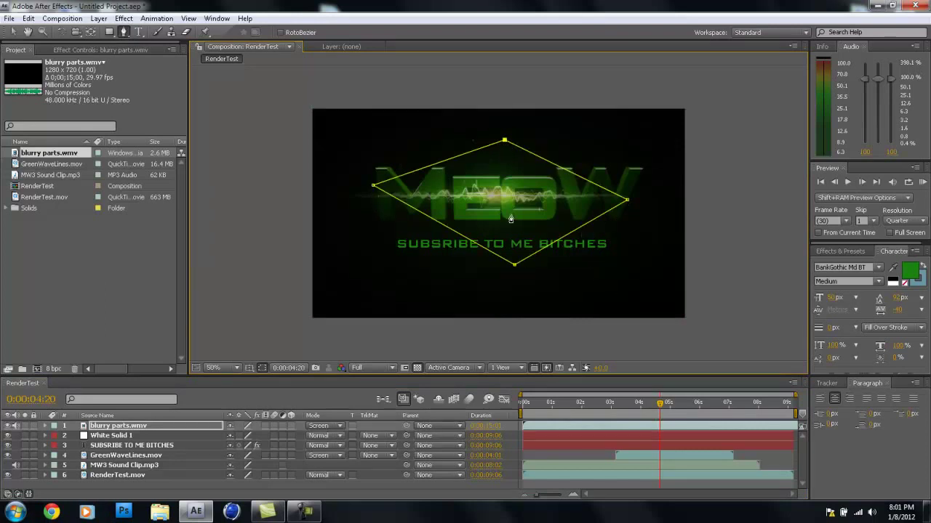
# Step: Feather the diamond mask on the blurry parts layer equally in both directions
pyautogui.rightClick(509, 177)
pyautogui.moveTo(519, 110)
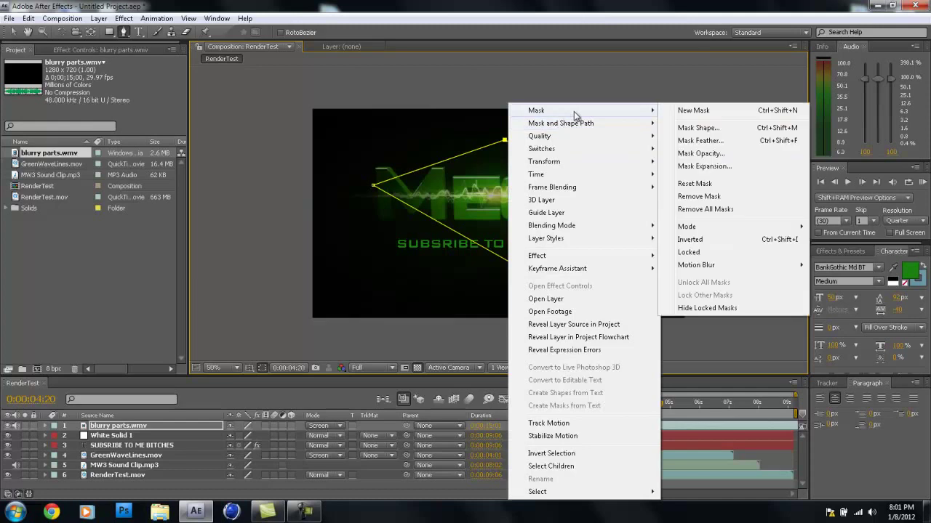
pyautogui.click(687, 143)
pyautogui.press('BackSpace')
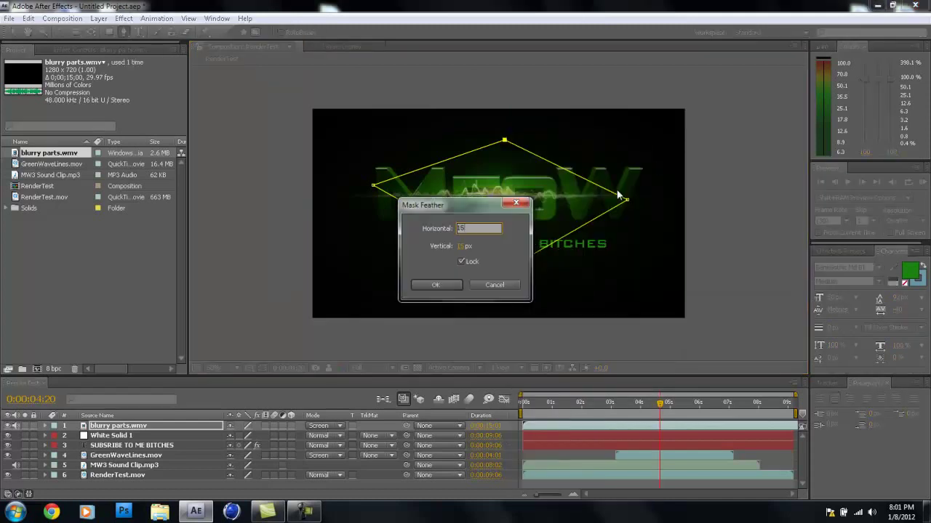
pyautogui.write('2')
pyautogui.press('Return')
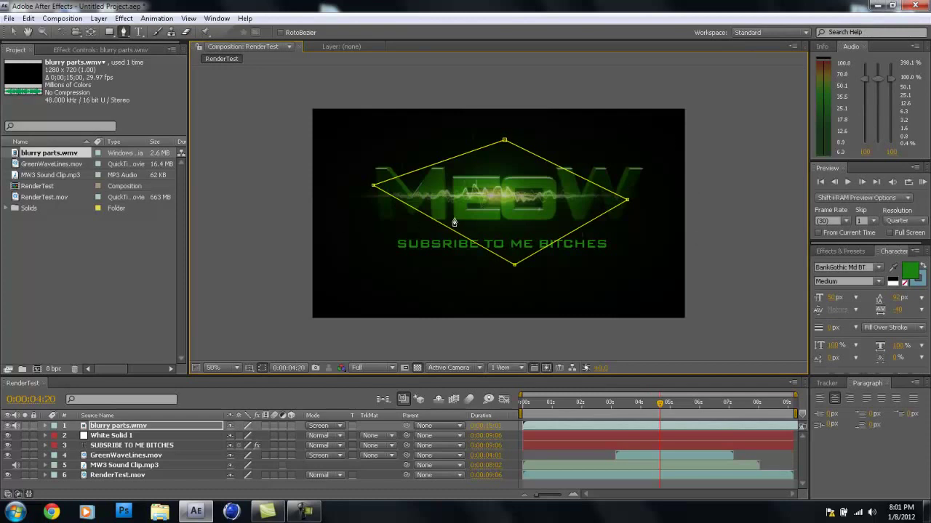
pyautogui.click(13, 32)
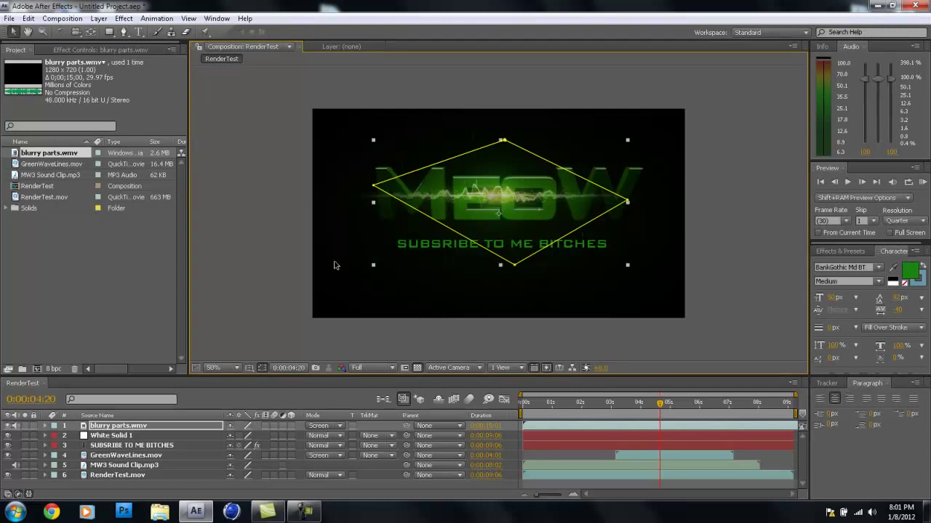
pyautogui.click(436, 335)
# Step: Move the current time to 0:00:05:19 and apply the Hue/Saturation effect to the blurry parts layer
pyautogui.moveTo(660, 405); pyautogui.dragTo(688, 405)
pyautogui.click(368, 426)
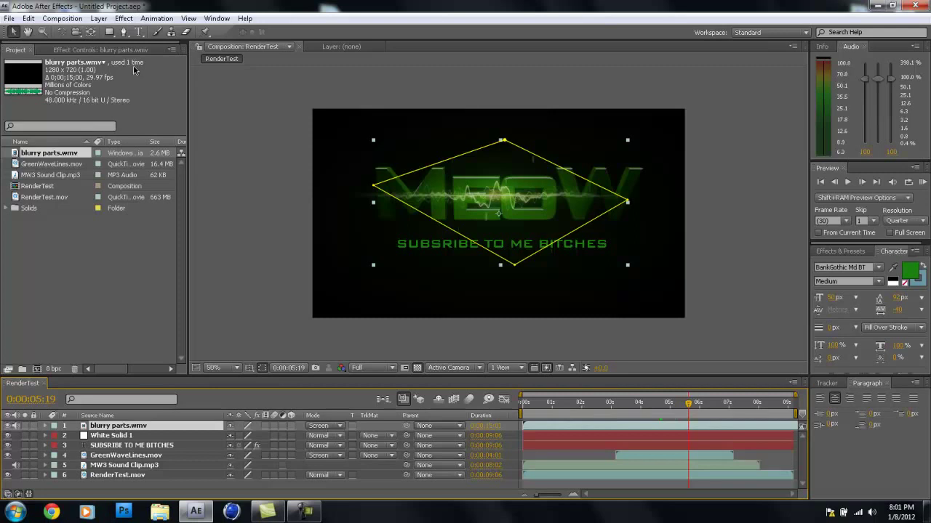
pyautogui.click(124, 19)
pyautogui.moveTo(166, 143)
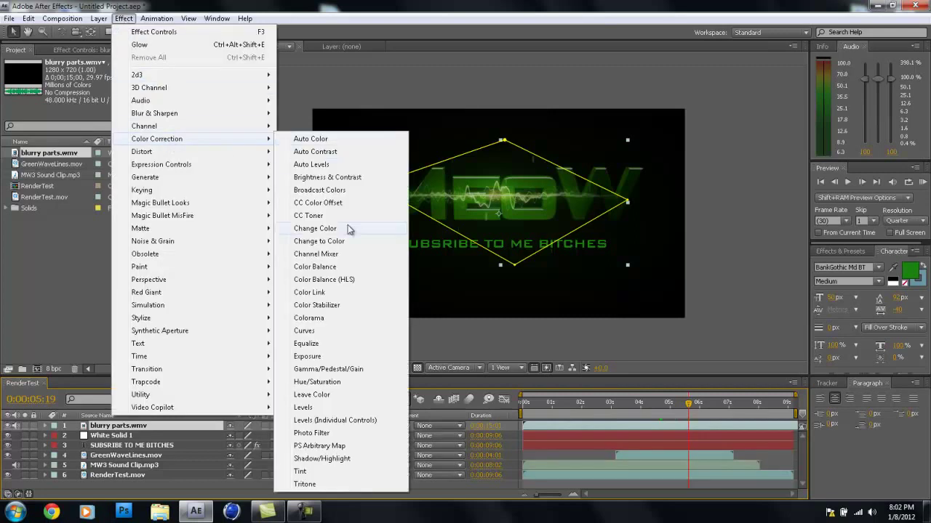
pyautogui.click(340, 382)
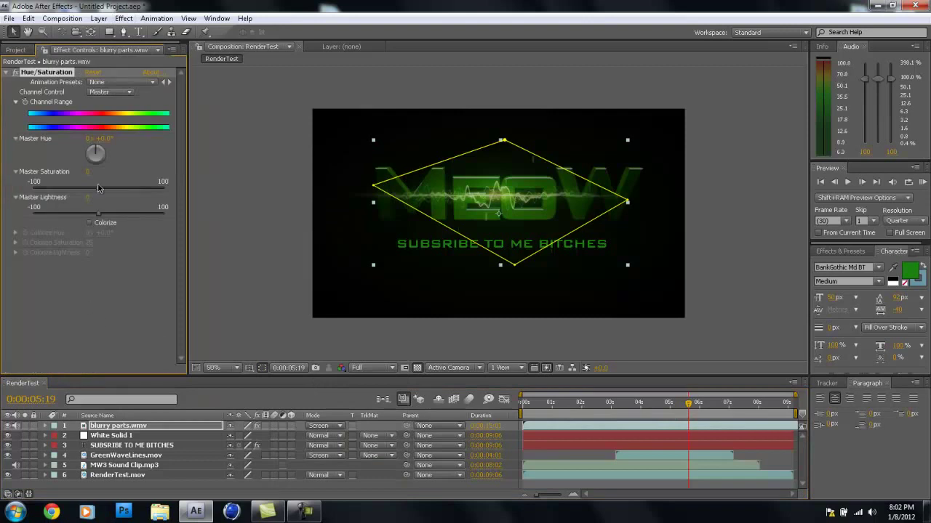
# Step: Raise the blurry parts layer's master saturation to 17, then enable Colorize with a hue of 66°
pyautogui.moveTo(100, 191)
pyautogui.mouseDown()
pyautogui.moveTo(124, 192)
pyautogui.moveTo(112, 193)
pyautogui.mouseUp()
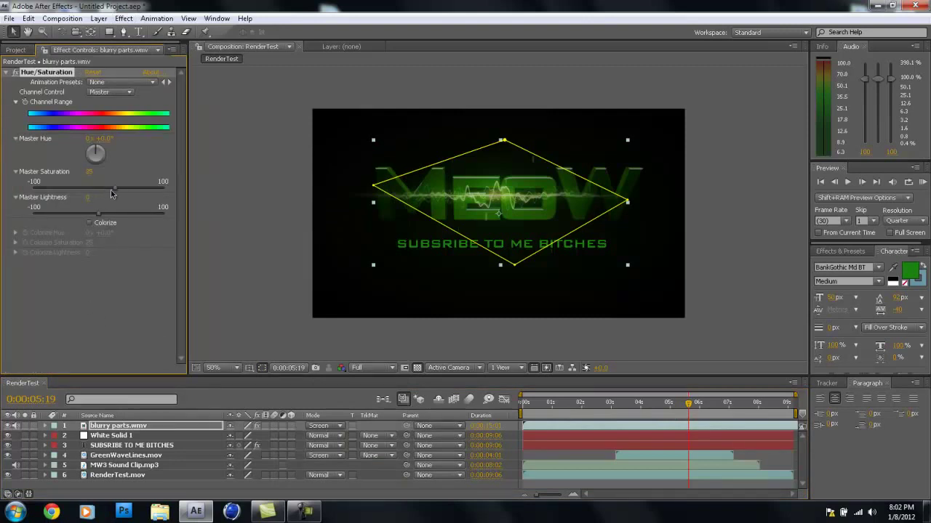
pyautogui.click(89, 224)
pyautogui.moveTo(106, 234); pyautogui.dragTo(130, 236)
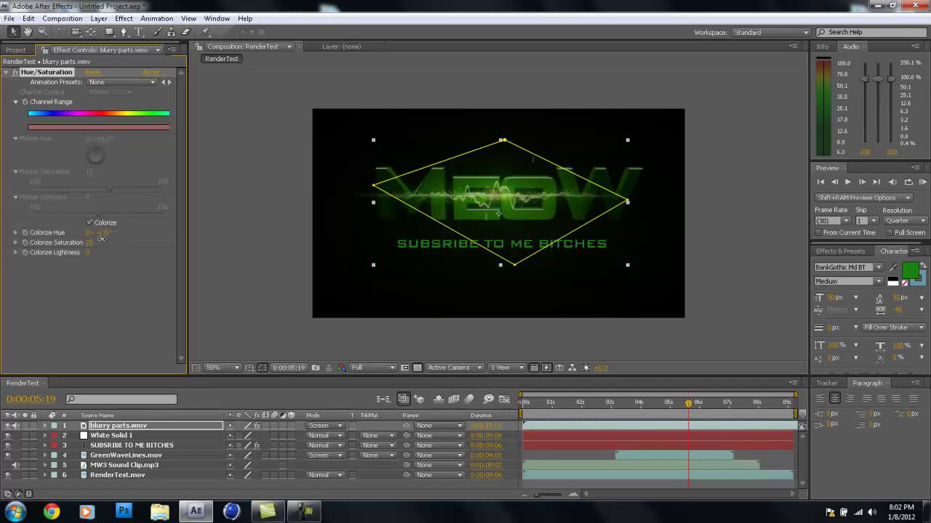
pyautogui.moveTo(96, 241); pyautogui.dragTo(128, 240)
pyautogui.click(14, 31)
pyautogui.click(258, 190)
pyautogui.scroll(1, 481, 240)
pyautogui.press(',')
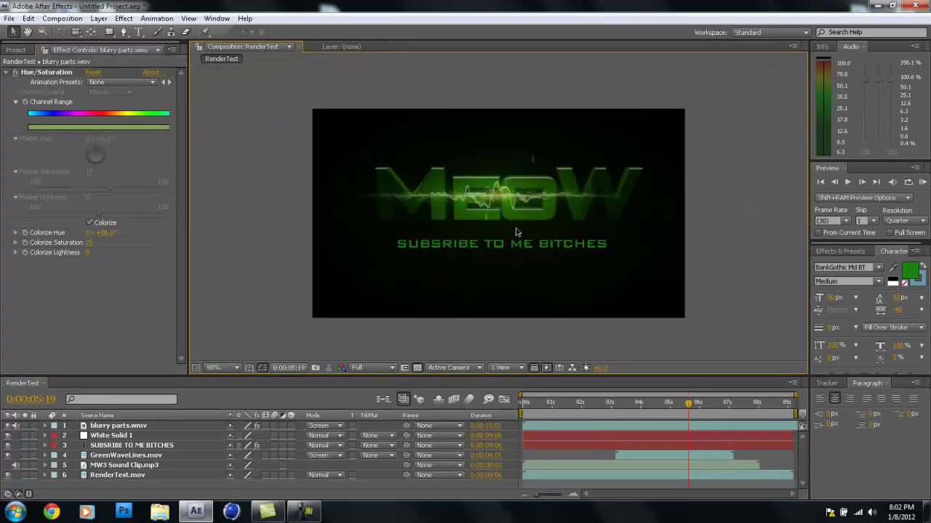